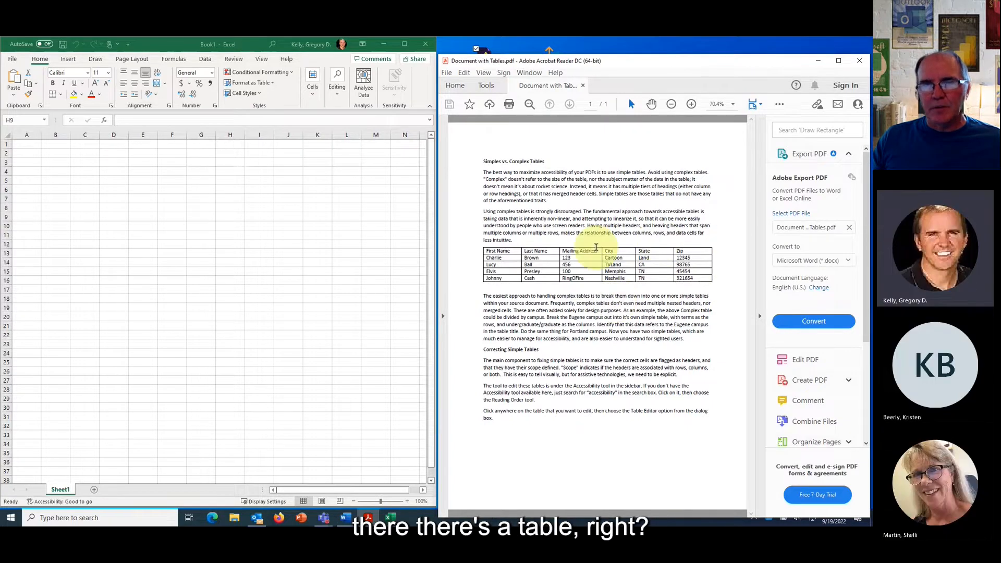
{"action": "left_click_drag", "start_coordinate": [486, 251], "coordinate": [567, 257]}
{"action": "left_click", "coordinate": [568, 257]}
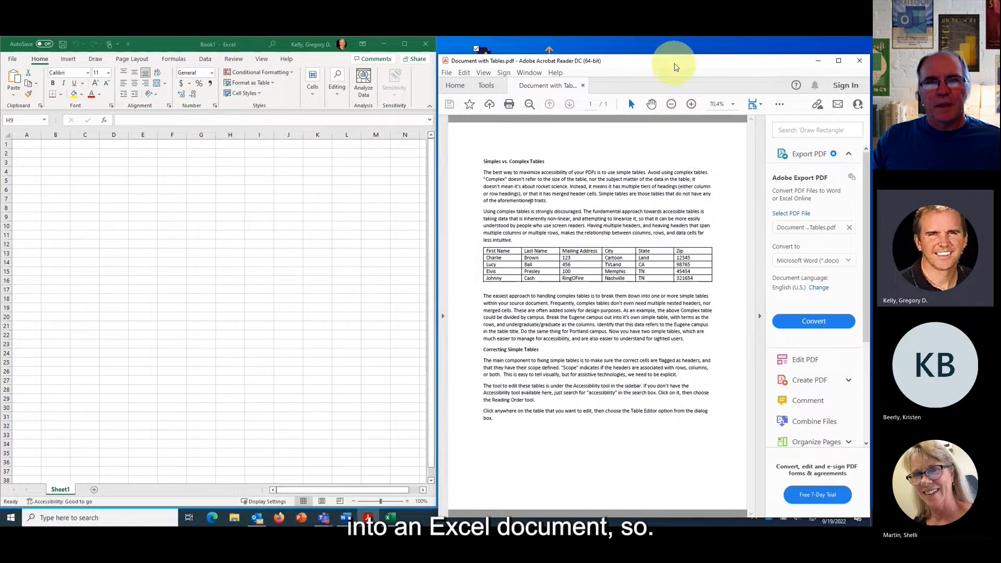
{"action": "left_click_drag", "start_coordinate": [674, 67], "coordinate": [677, 68]}
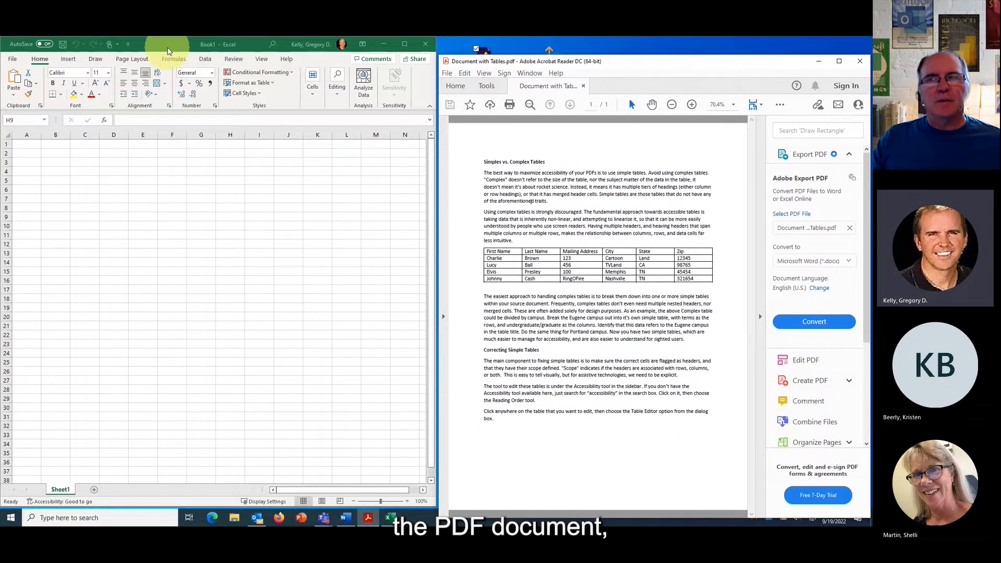
Start a Get Data import from a PDF file in the blank workbook
{"action": "left_click", "coordinate": [169, 50]}
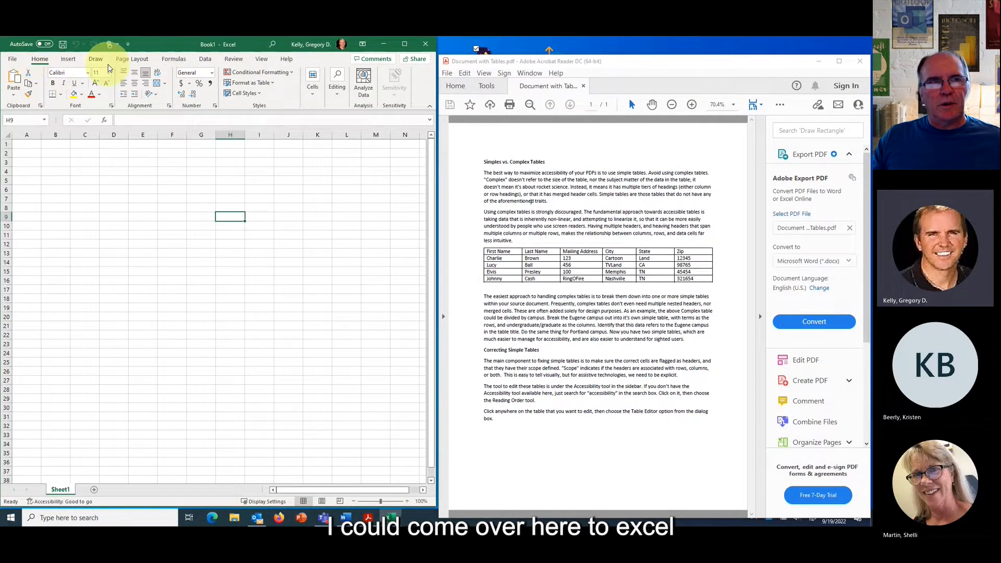
{"action": "left_click", "coordinate": [207, 61]}
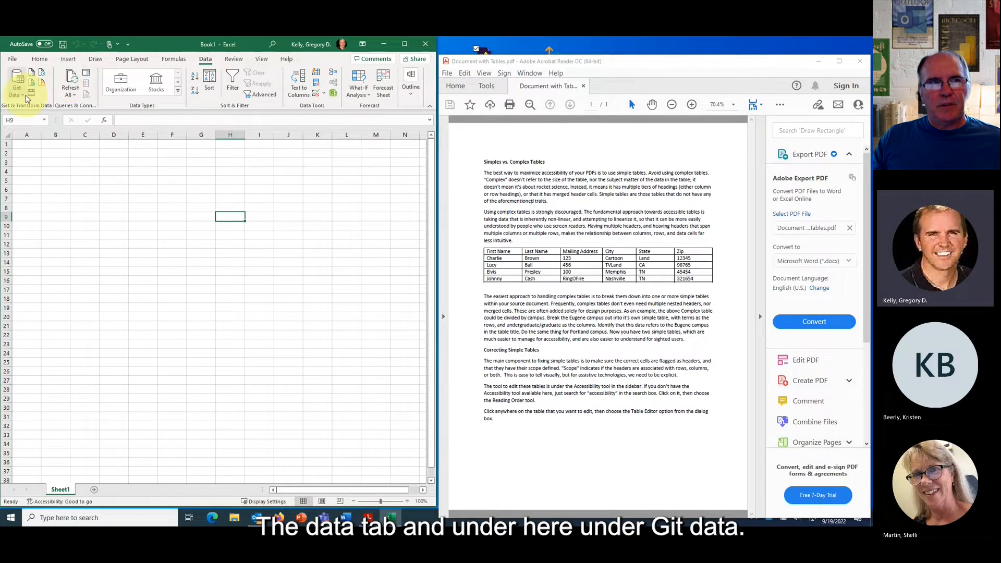
{"action": "left_click", "coordinate": [21, 99]}
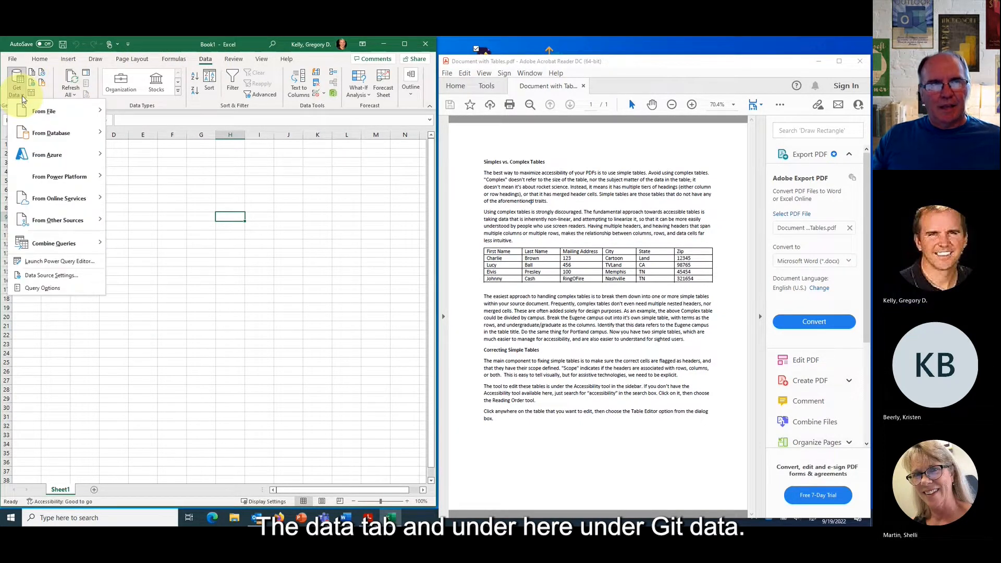
{"action": "mouse_move", "coordinate": [36, 112]}
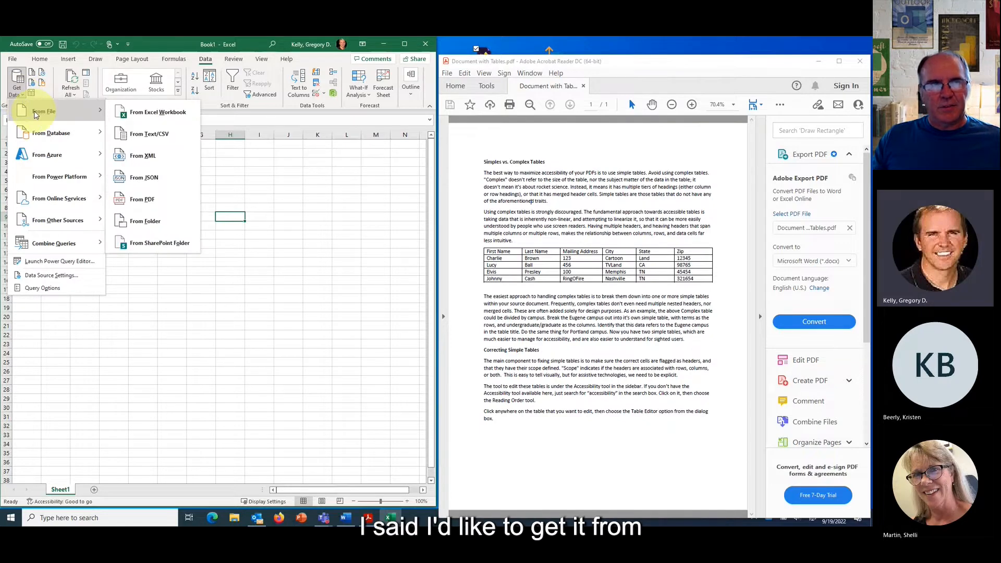
{"action": "left_click", "coordinate": [161, 200]}
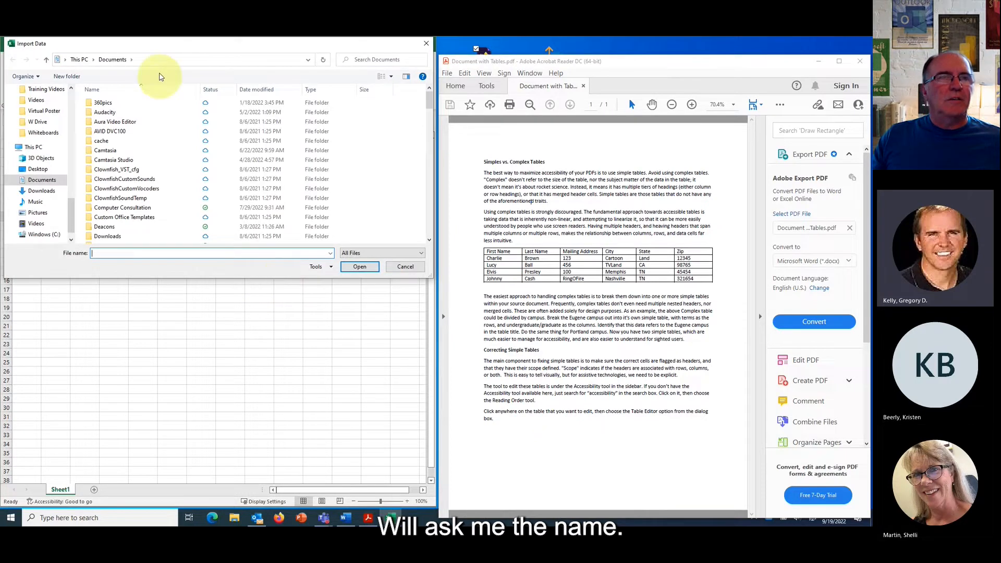
Open Document with Tables from the Training Documents folder for import
{"action": "left_click_drag", "start_coordinate": [153, 48], "coordinate": [187, 93]}
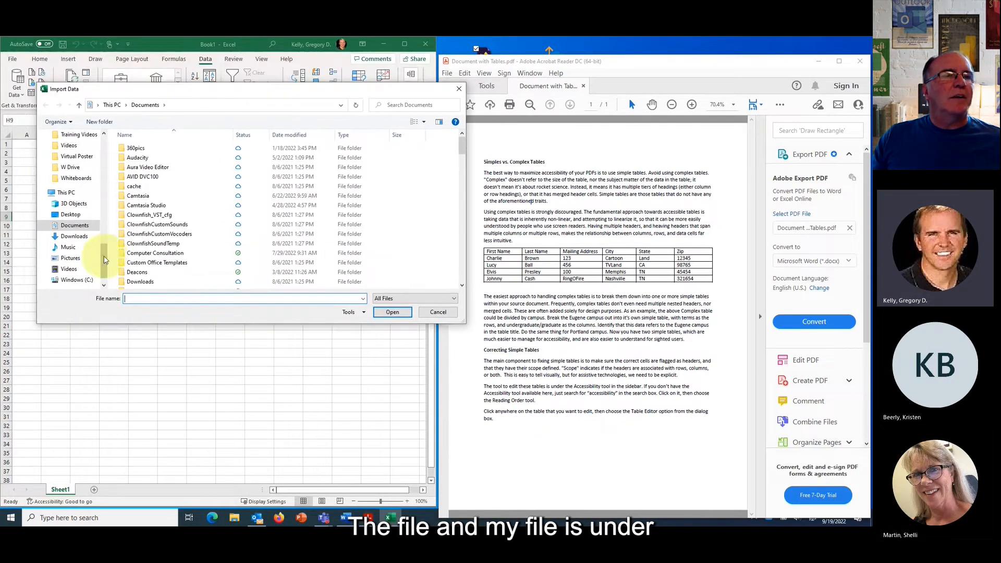
{"action": "left_click_drag", "start_coordinate": [104, 260], "coordinate": [104, 237]}
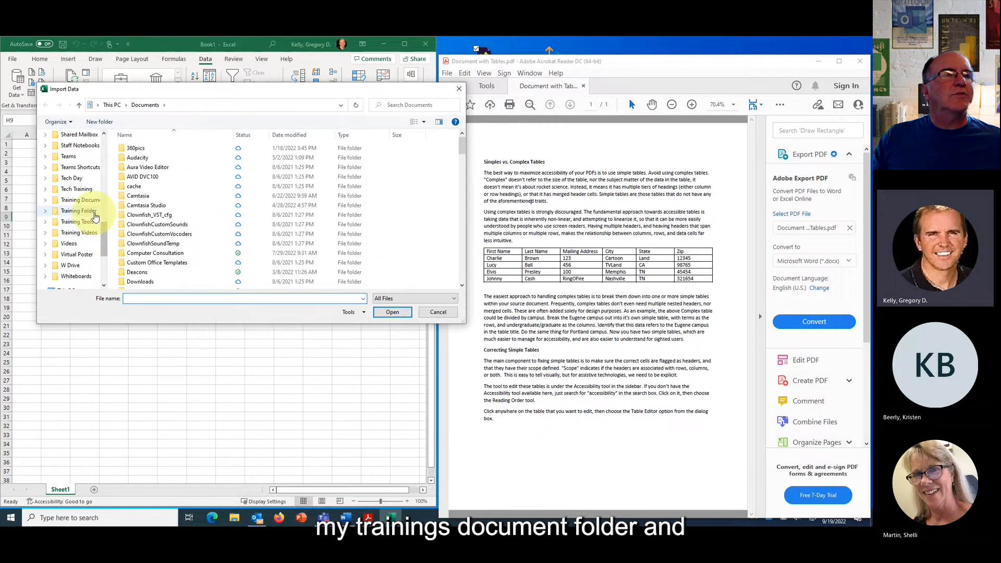
{"action": "left_click", "coordinate": [84, 202]}
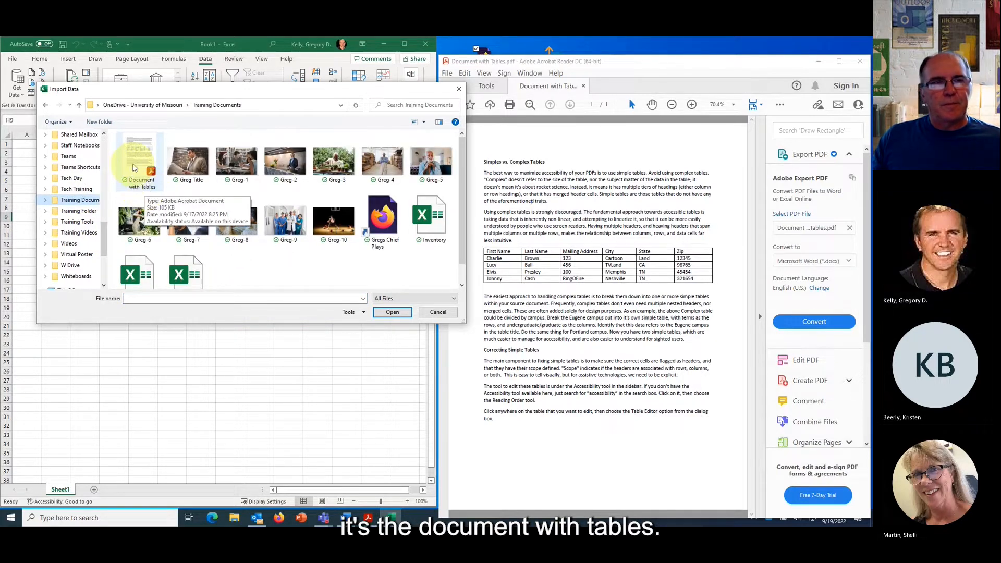
{"action": "left_click", "coordinate": [135, 163]}
{"action": "left_click", "coordinate": [386, 315]}
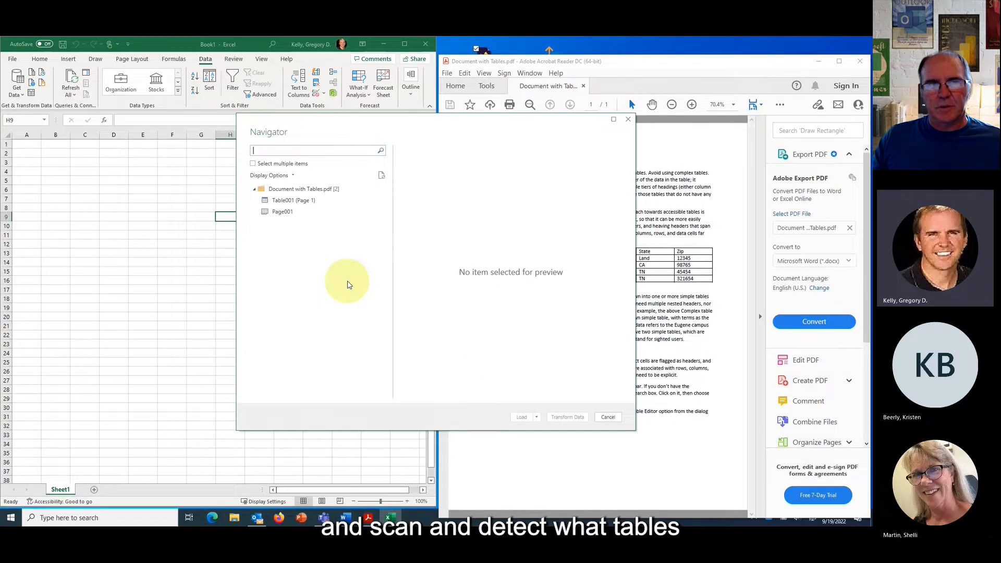
Preview Table001 (Page 1) and open it in the Power Query Editor to transform the data
{"action": "left_click", "coordinate": [280, 202]}
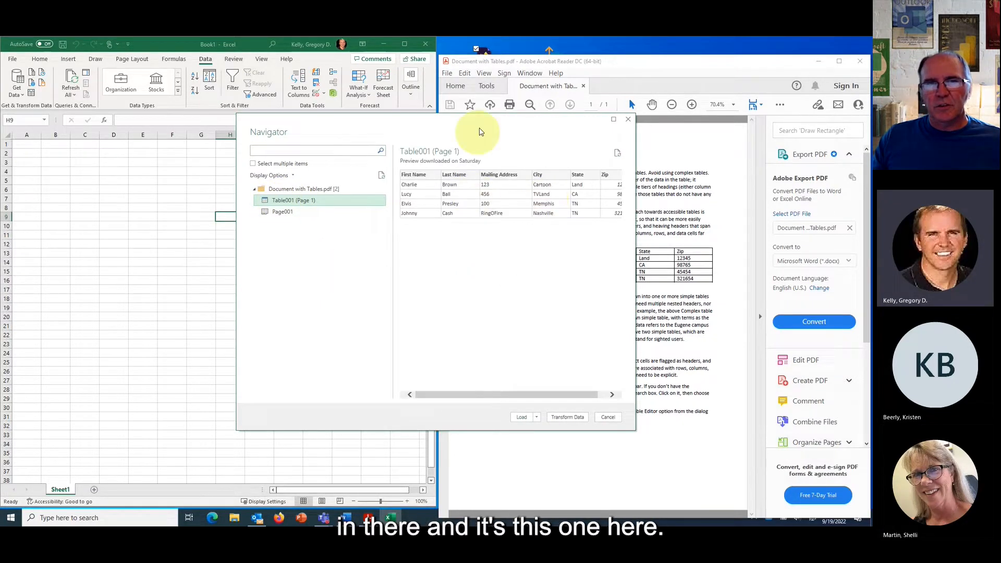
{"action": "left_click_drag", "start_coordinate": [481, 132], "coordinate": [352, 124]}
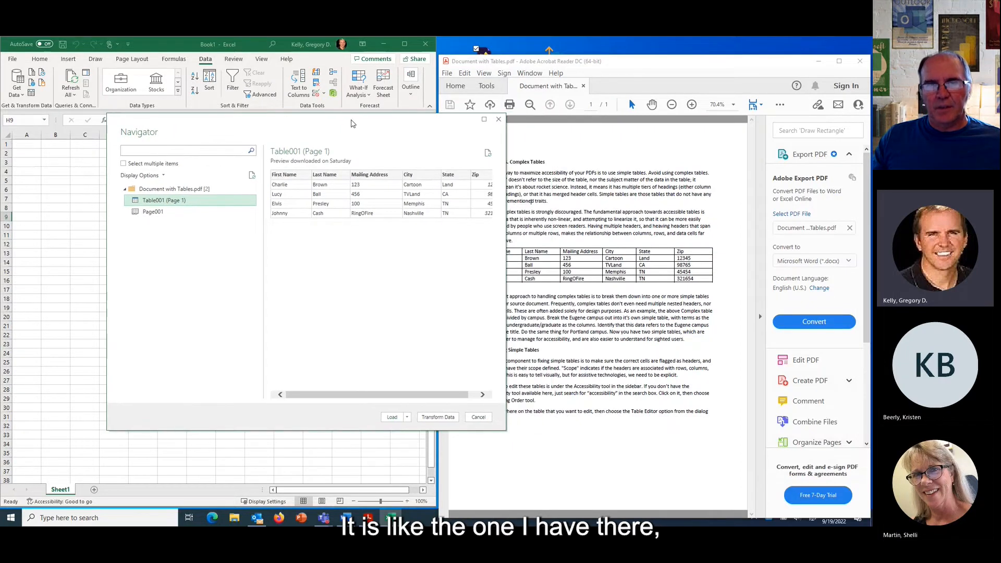
{"action": "left_click", "coordinate": [400, 418]}
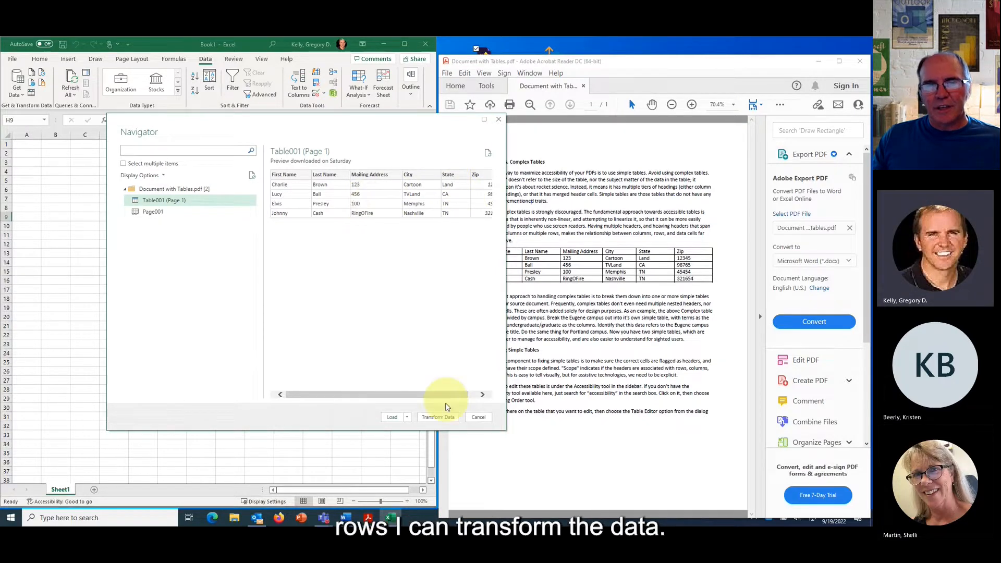
{"action": "left_click", "coordinate": [439, 418]}
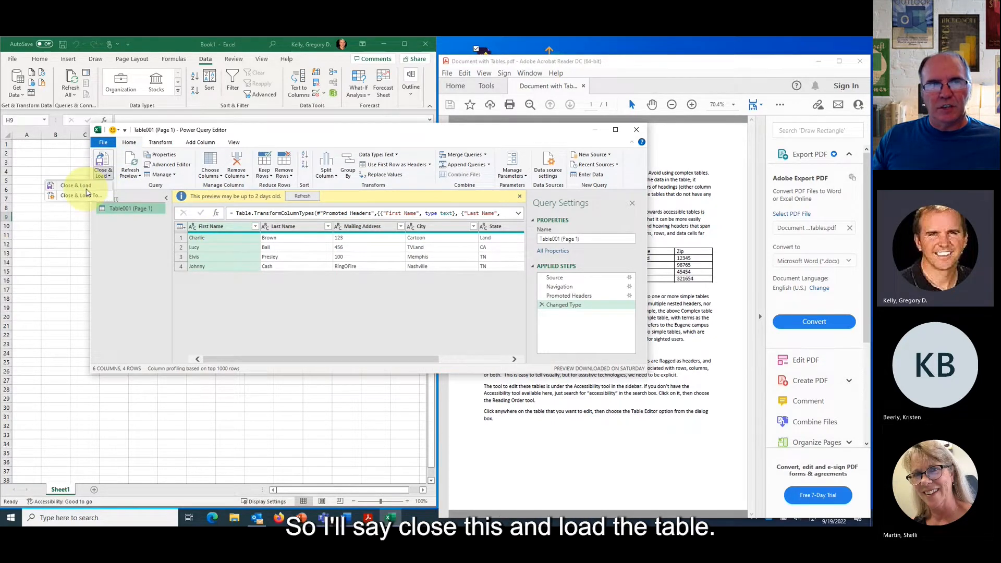
Close and load the query into the worksheet, then close the Queries & Connections pane
{"action": "left_click", "coordinate": [77, 186]}
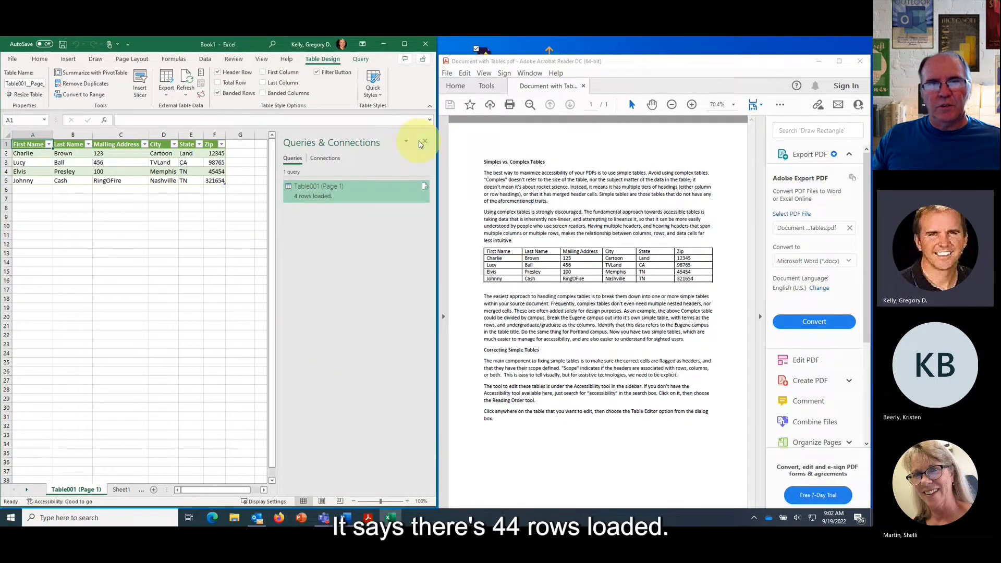
{"action": "left_click", "coordinate": [425, 141]}
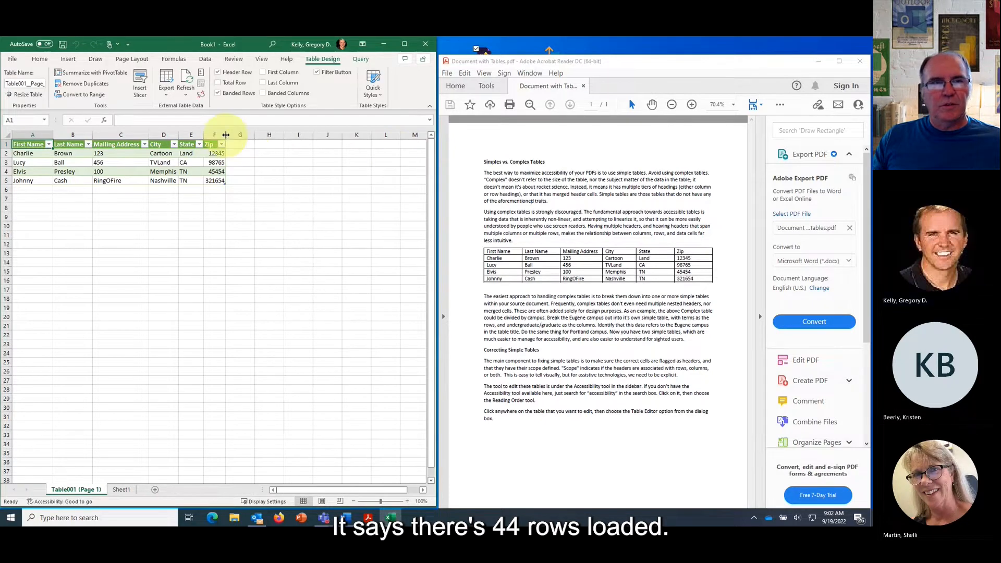
Widen the Zip column and check the Mailing Address filter options
{"action": "mouse_move", "coordinate": [226, 135]}
{"action": "left_mouse_down"}
{"action": "mouse_move", "coordinate": [259, 135]}
{"action": "mouse_move", "coordinate": [207, 133]}
{"action": "mouse_move", "coordinate": [228, 134]}
{"action": "left_mouse_up"}
{"action": "left_click", "coordinate": [145, 145]}
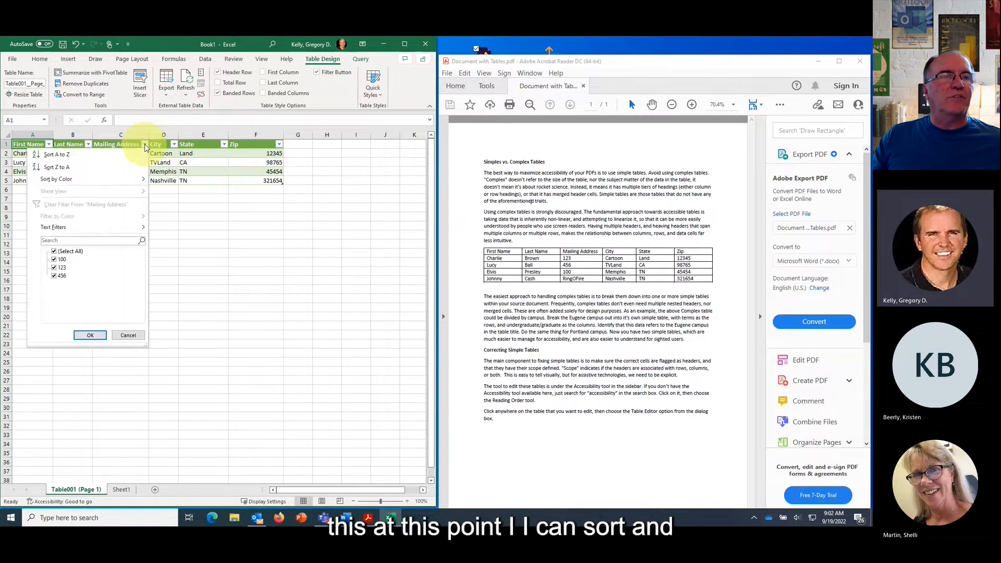
{"action": "left_click", "coordinate": [253, 272]}
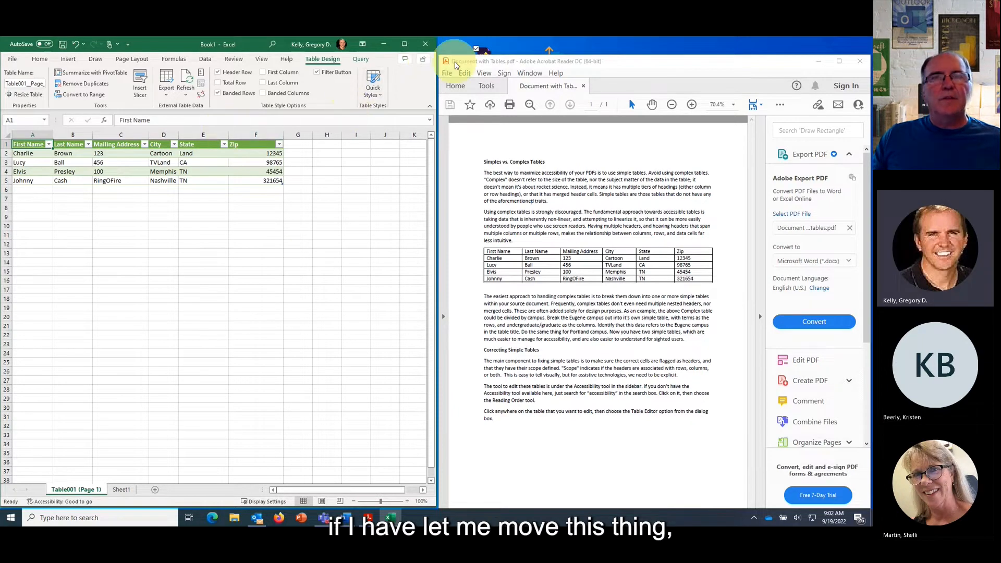
Close the workbook without saving it
{"action": "left_click", "coordinate": [425, 46]}
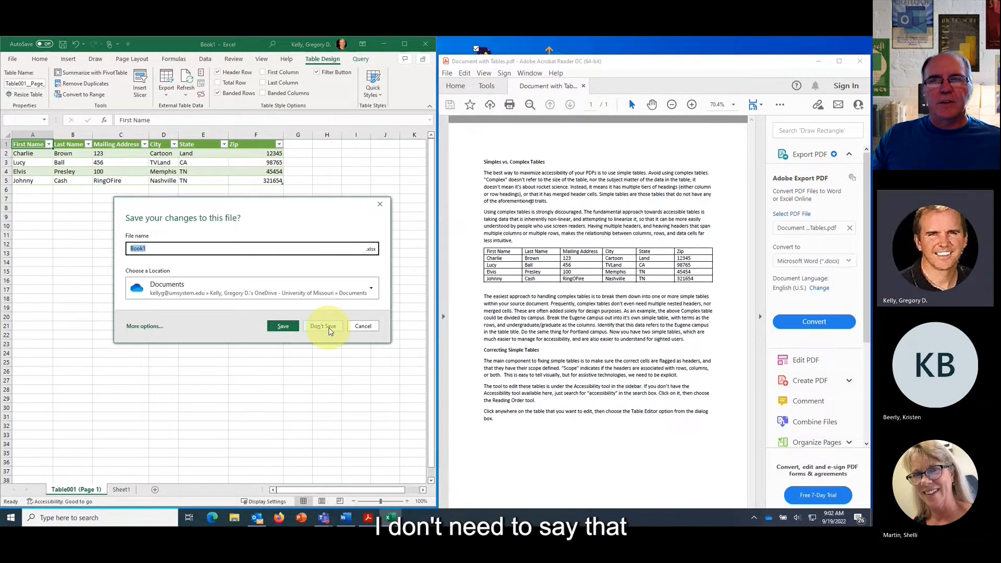
{"action": "left_click", "coordinate": [324, 327]}
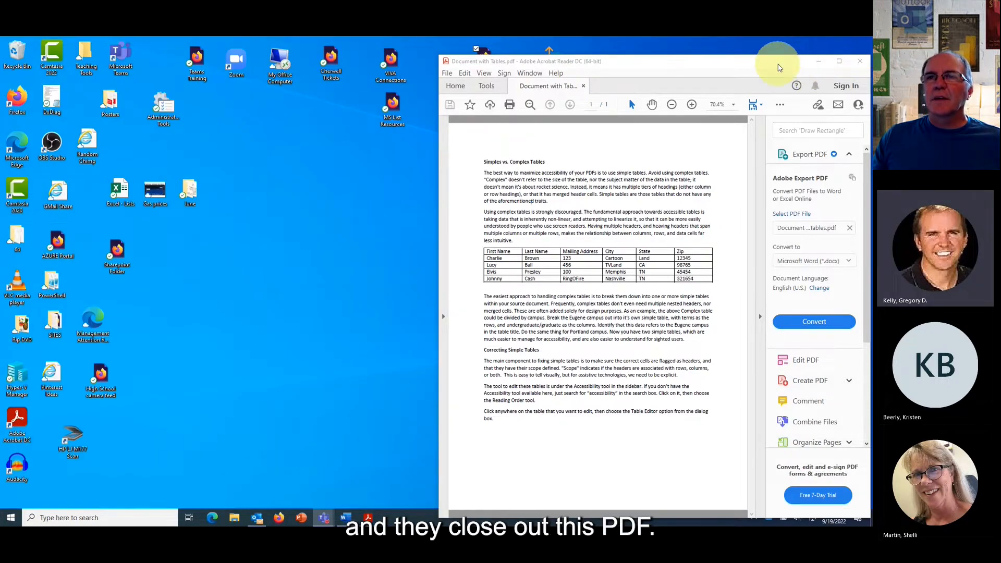
Close the Acrobat PDF window
{"action": "left_click_drag", "start_coordinate": [782, 64], "coordinate": [727, 52]}
{"action": "left_click", "coordinate": [802, 50]}
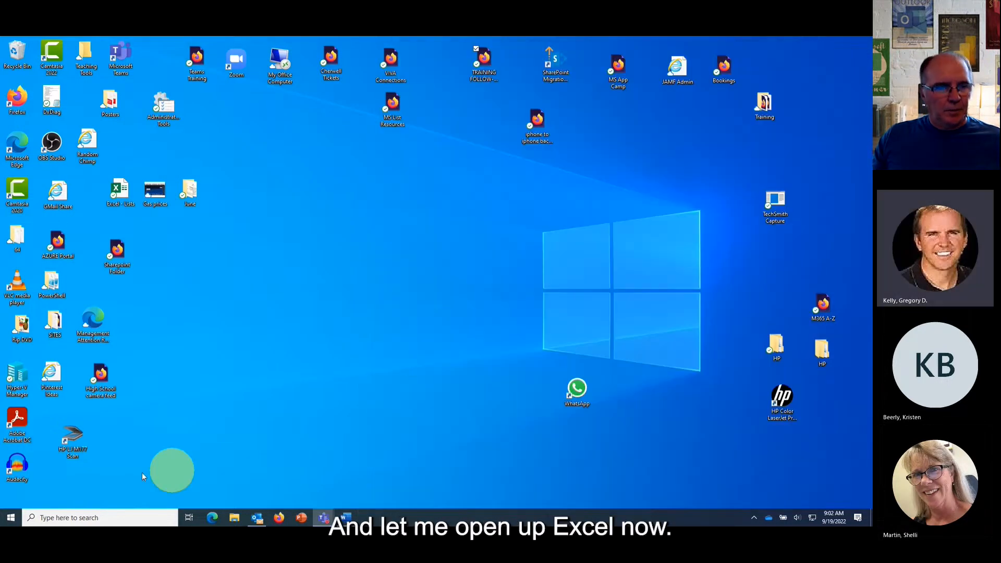
Launch Excel from the Start search and open the recent Inventory workbook
{"action": "left_click", "coordinate": [9, 519]}
{"action": "type", "text": "ex"}
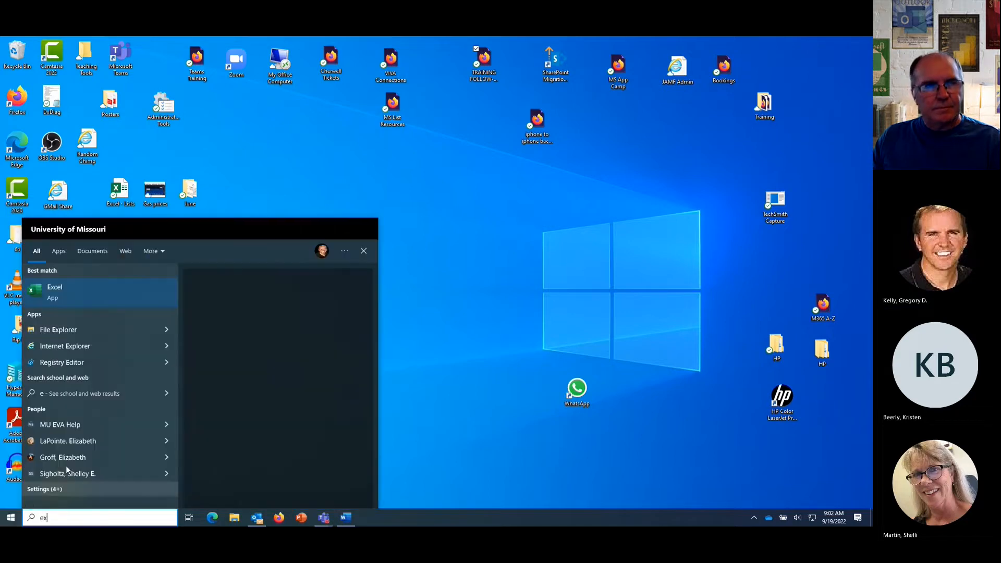
{"action": "left_click", "coordinate": [77, 295]}
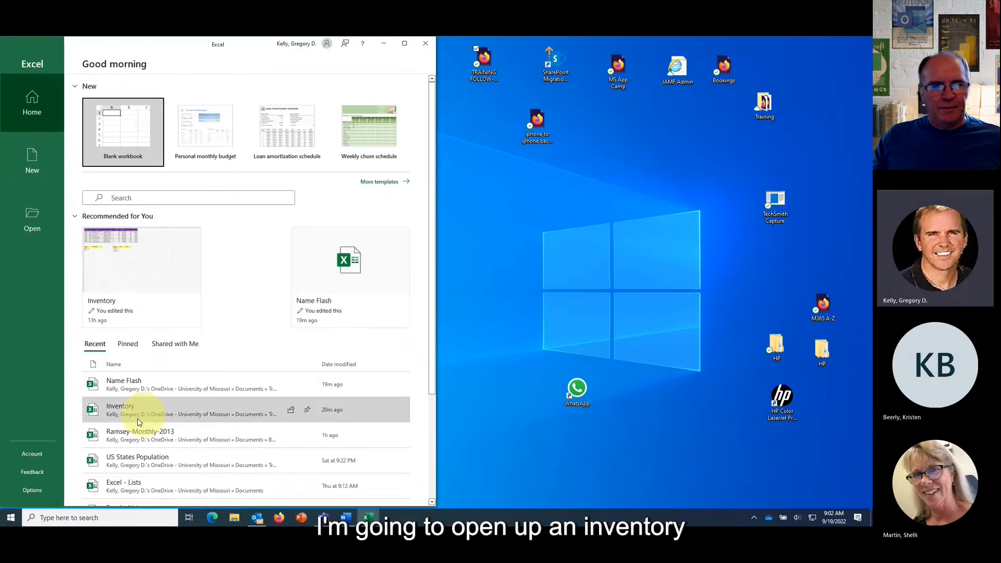
{"action": "left_click", "coordinate": [137, 415]}
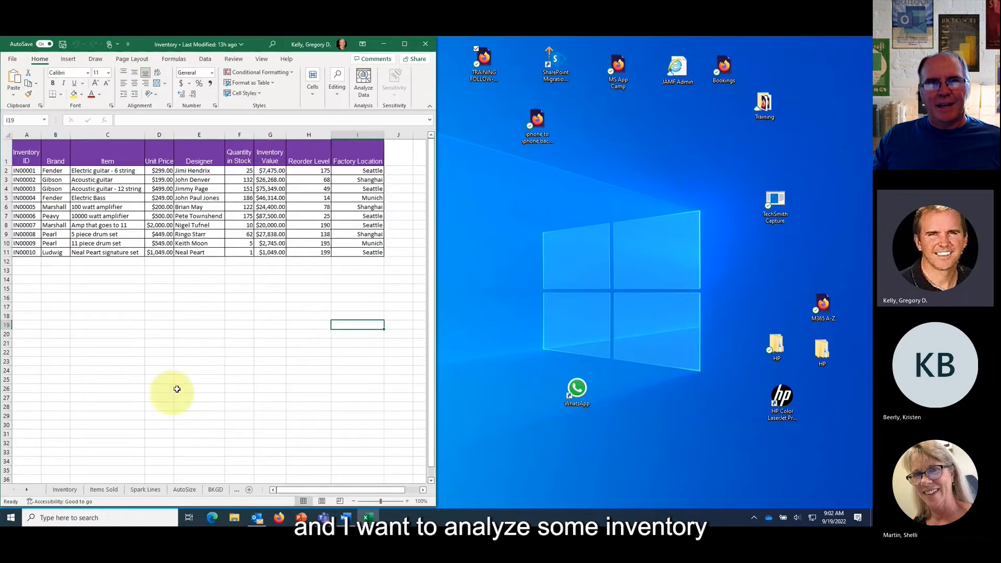
Maximize the workbook window and open Analyze Data for the inventory table
{"action": "left_click", "coordinate": [404, 44]}
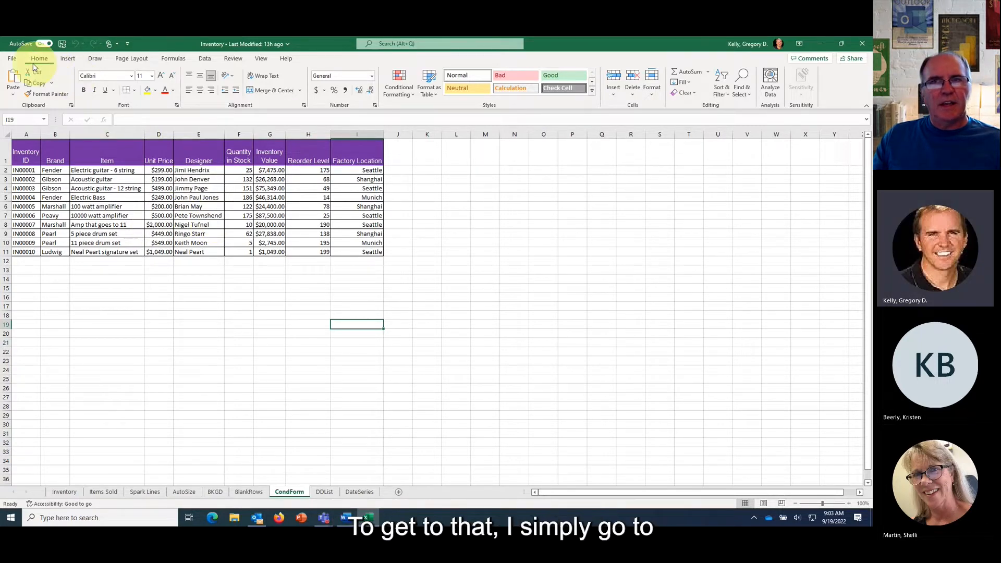
{"action": "left_click", "coordinate": [772, 84]}
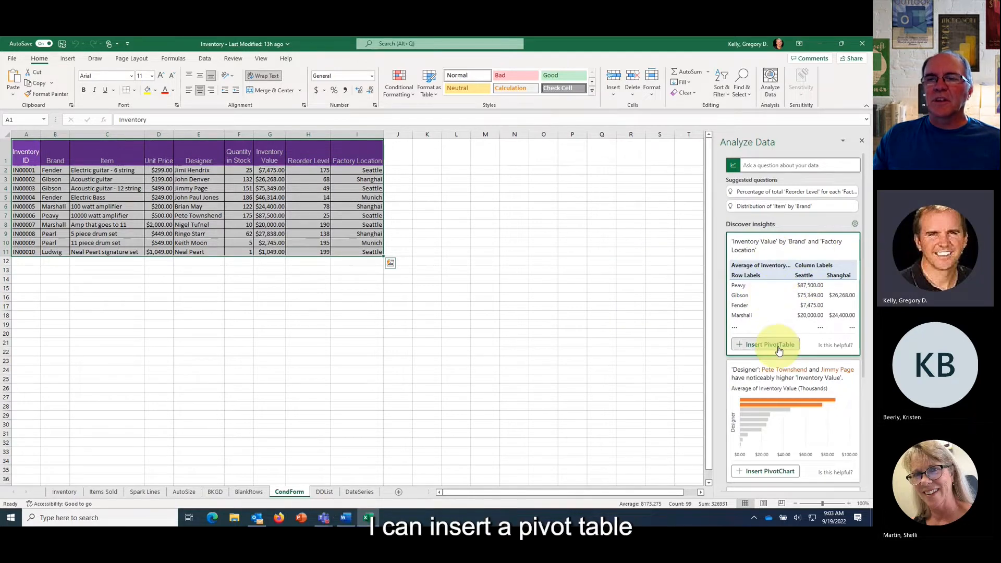
Show all Analyze Data insights and insert the chart correlating Inventory Value and Reorder Level
{"action": "scroll", "coordinate": [786, 319], "scroll_direction": "down", "scroll_amount": 2}
{"action": "scroll", "coordinate": [786, 319], "scroll_direction": "down", "scroll_amount": 3}
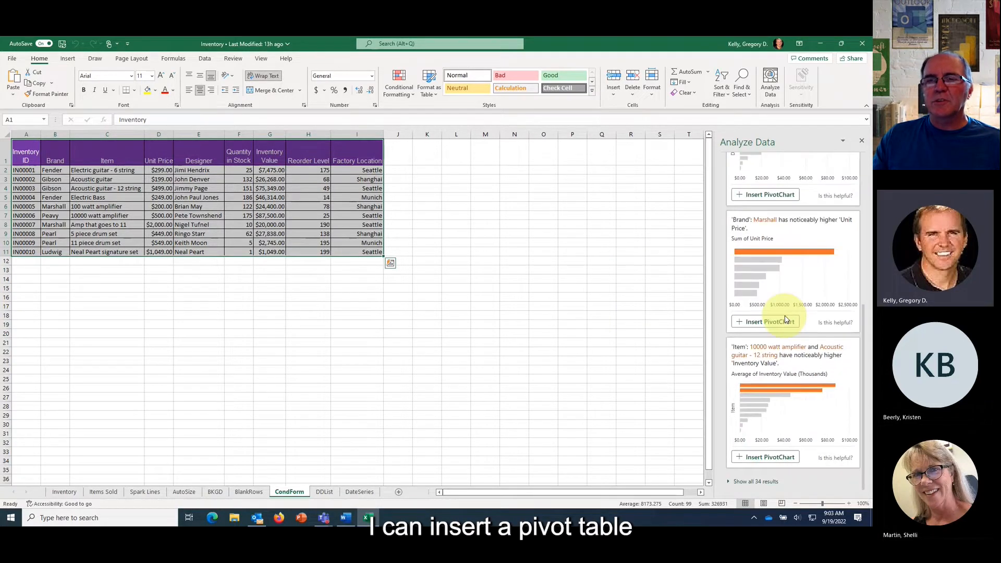
{"action": "scroll", "coordinate": [796, 376], "scroll_direction": "up", "scroll_amount": 2}
{"action": "scroll", "coordinate": [796, 376], "scroll_direction": "down", "scroll_amount": 2}
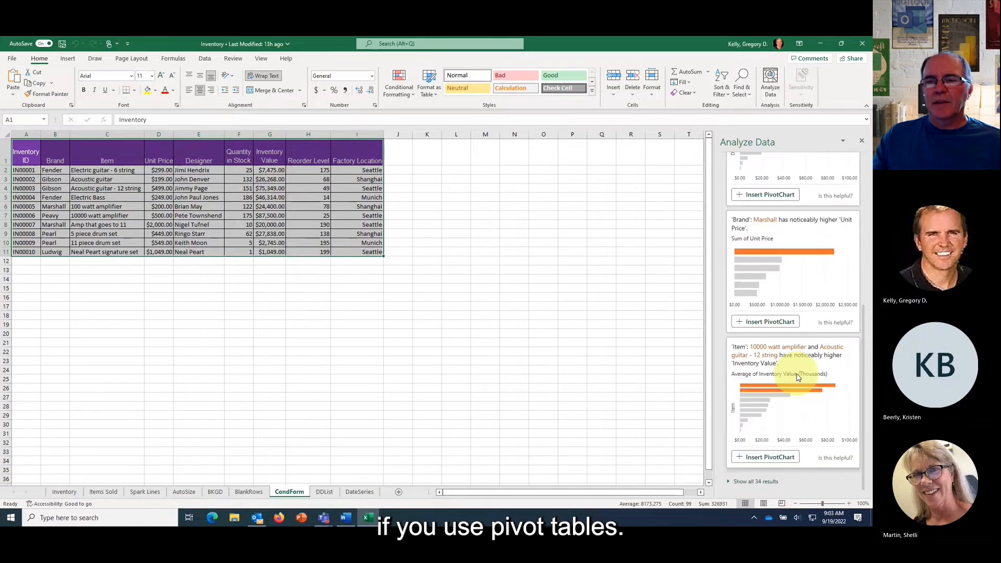
{"action": "left_click", "coordinate": [756, 482]}
{"action": "scroll", "coordinate": [795, 369], "scroll_direction": "down", "scroll_amount": 5}
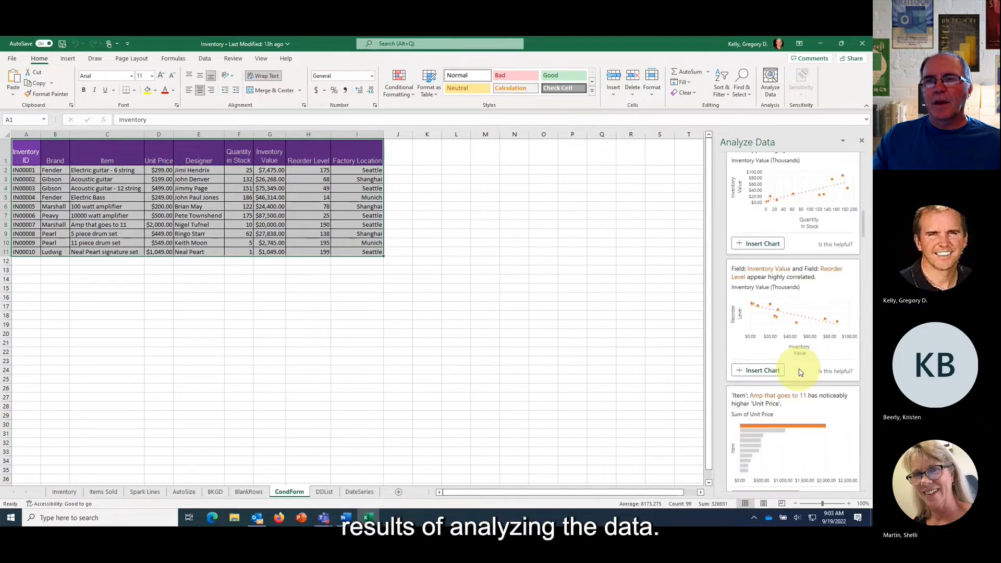
{"action": "scroll", "coordinate": [799, 371], "scroll_direction": "up", "scroll_amount": 3}
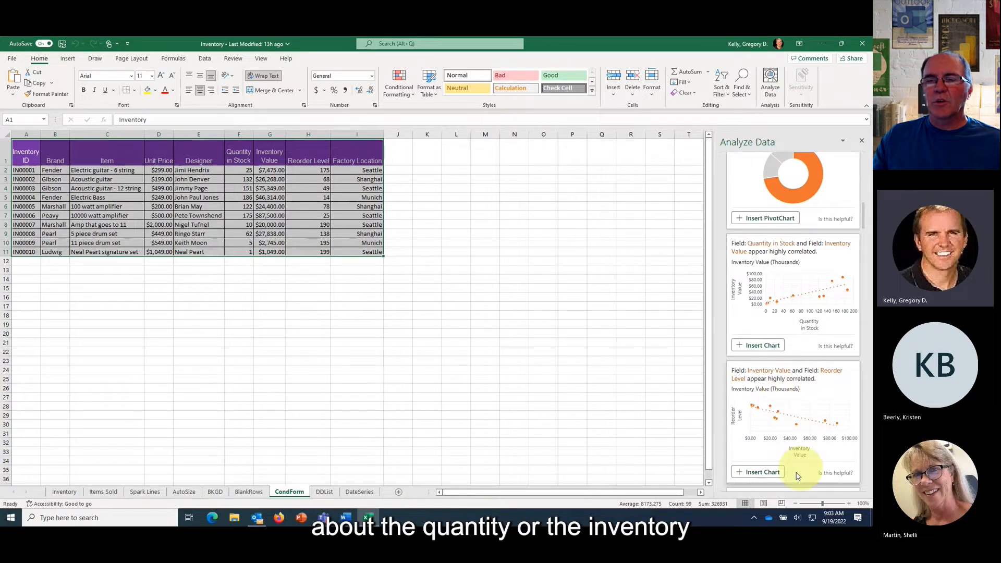
{"action": "left_click", "coordinate": [760, 473]}
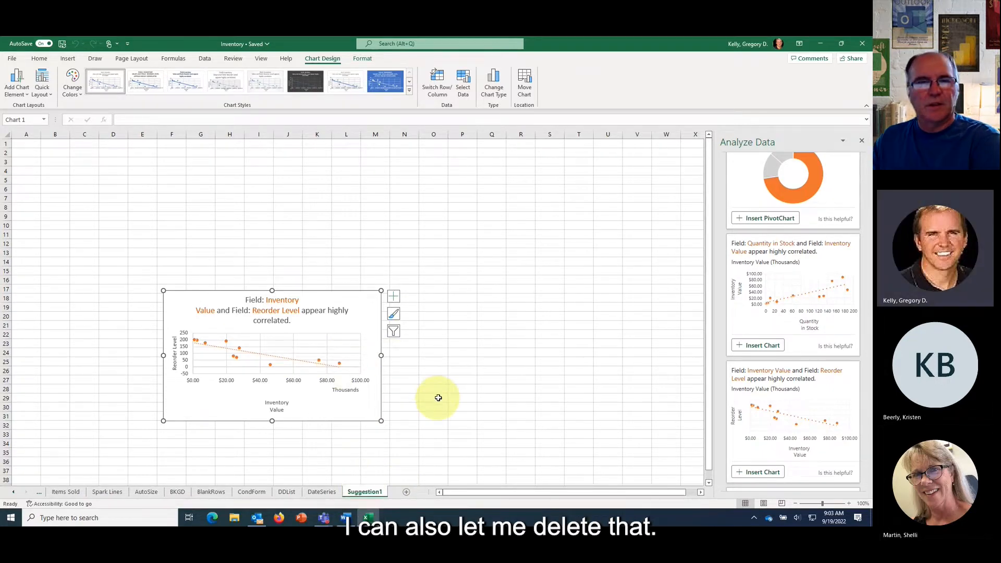
Ask Analyze Data the suggested question for total Unit Price by Designer as a column chart
{"action": "scroll", "coordinate": [767, 280], "scroll_direction": "up", "scroll_amount": 5}
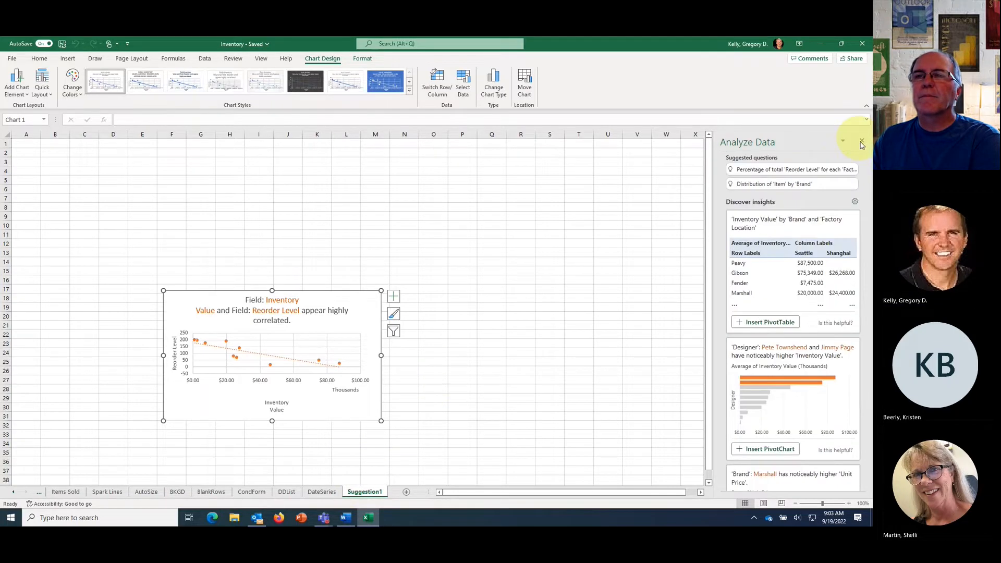
{"action": "scroll", "coordinate": [838, 217], "scroll_direction": "up", "scroll_amount": 1}
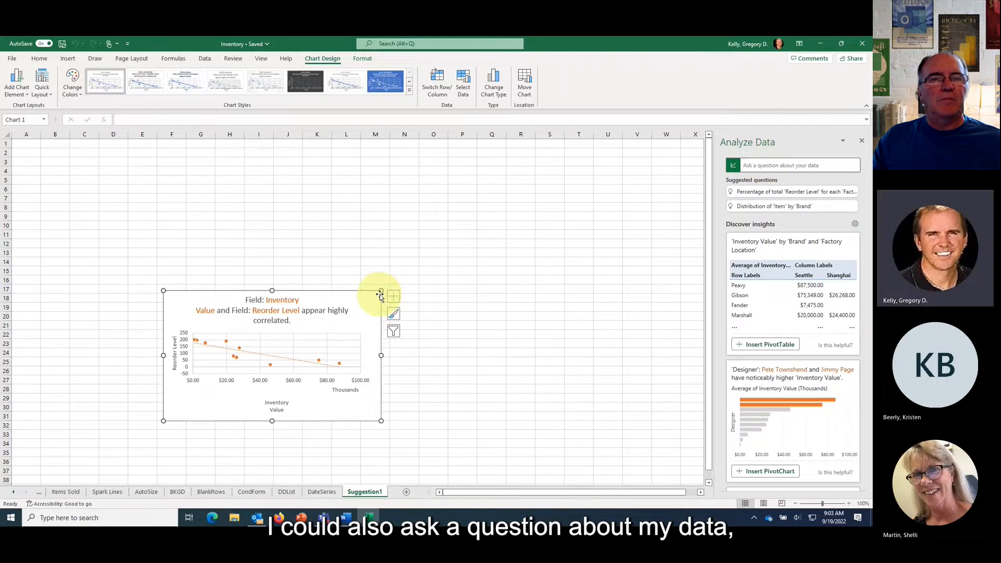
{"action": "left_click", "coordinate": [787, 163]}
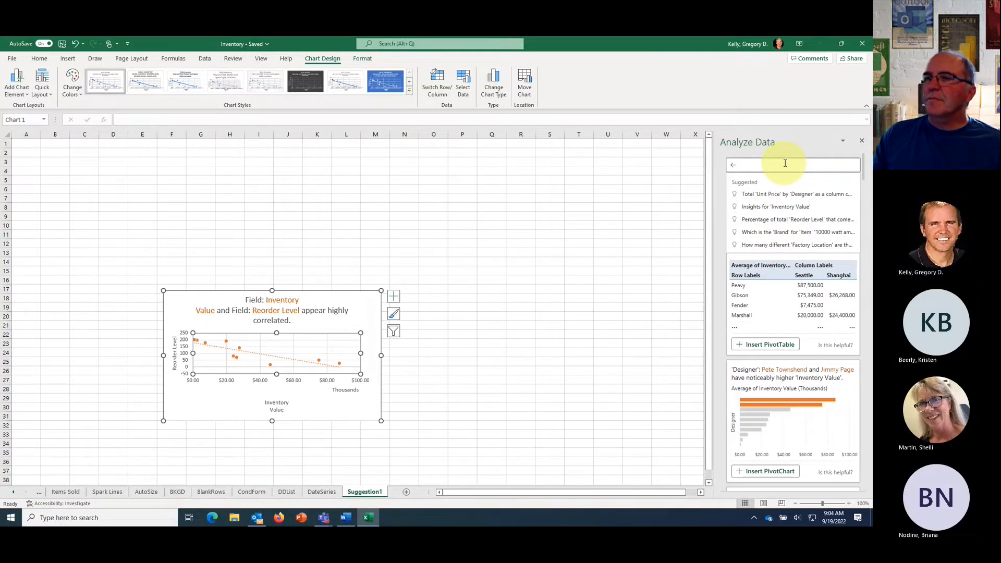
{"action": "left_click", "coordinate": [767, 200]}
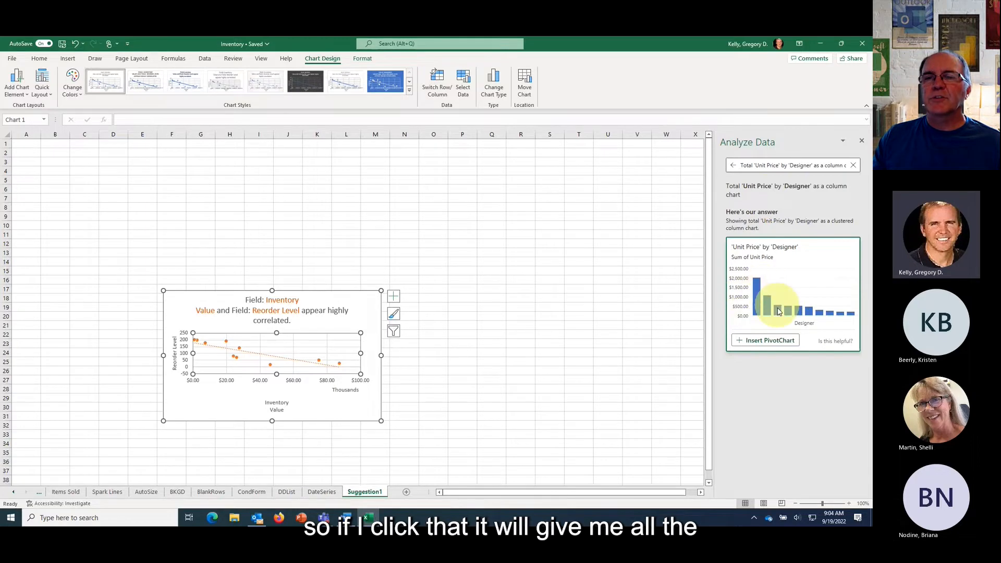
Deselect the chart and close the Analyze Data pane
{"action": "left_click", "coordinate": [514, 344]}
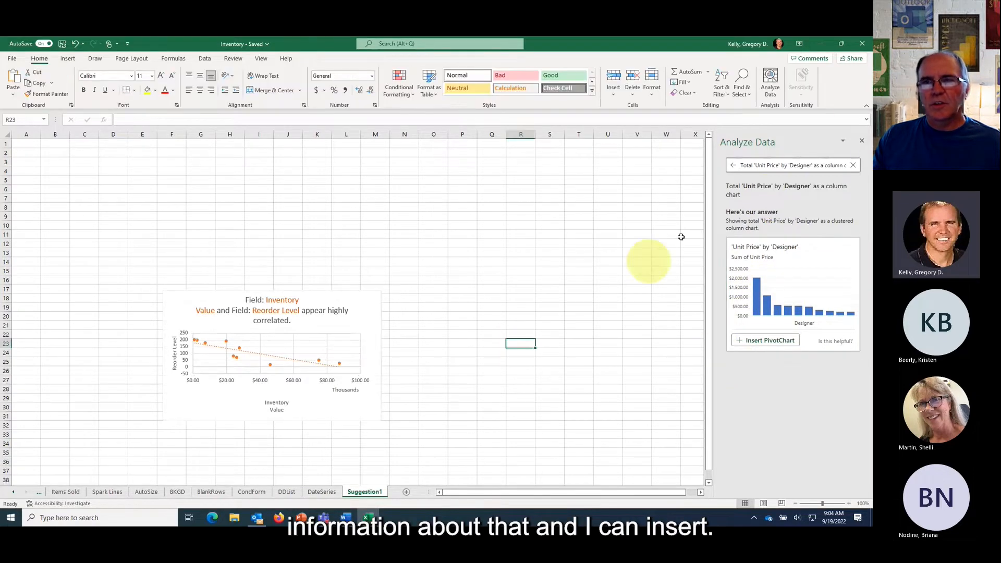
{"action": "left_click", "coordinate": [863, 142]}
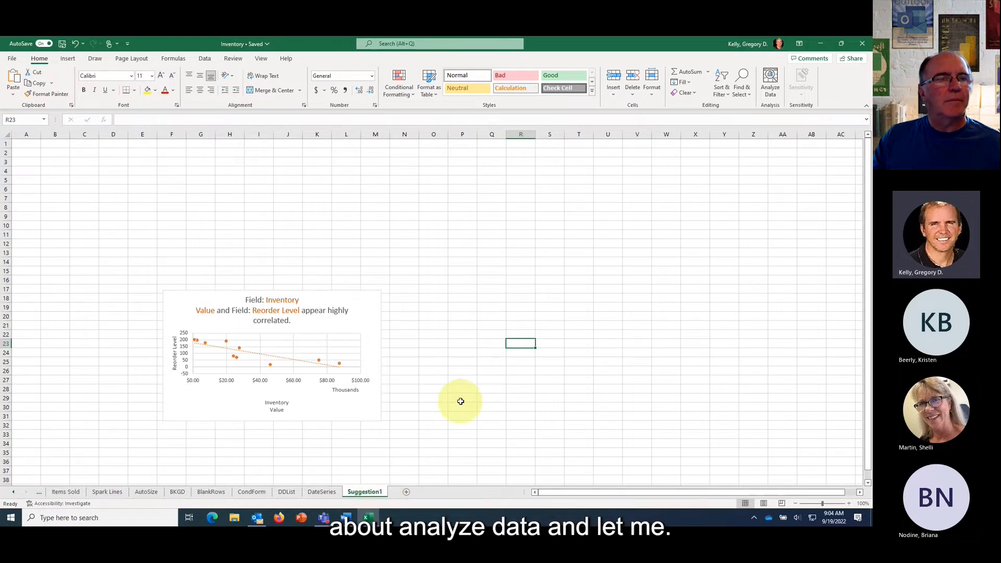
Delete the Suggestion1 worksheet
{"action": "right_click", "coordinate": [378, 493]}
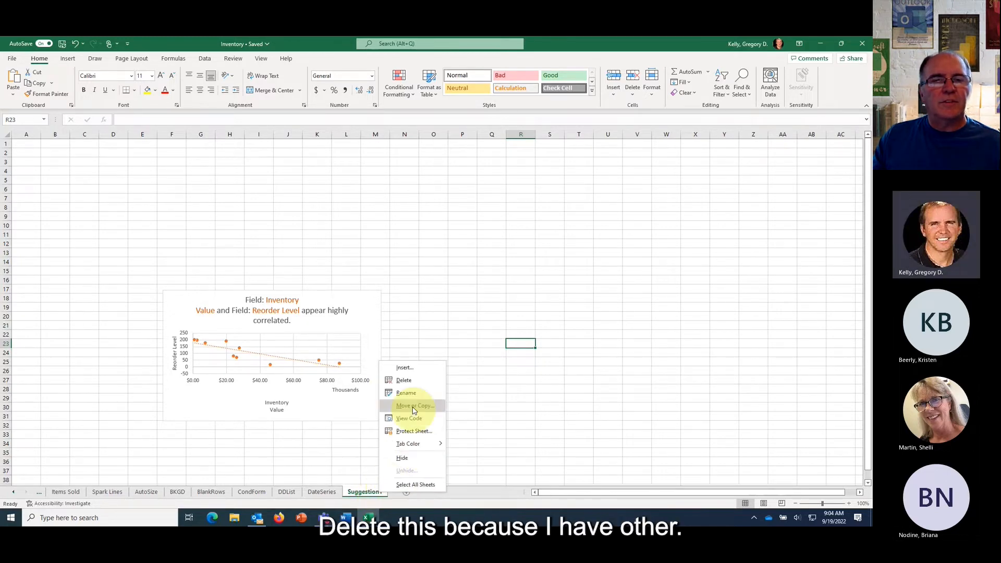
{"action": "left_click", "coordinate": [405, 382]}
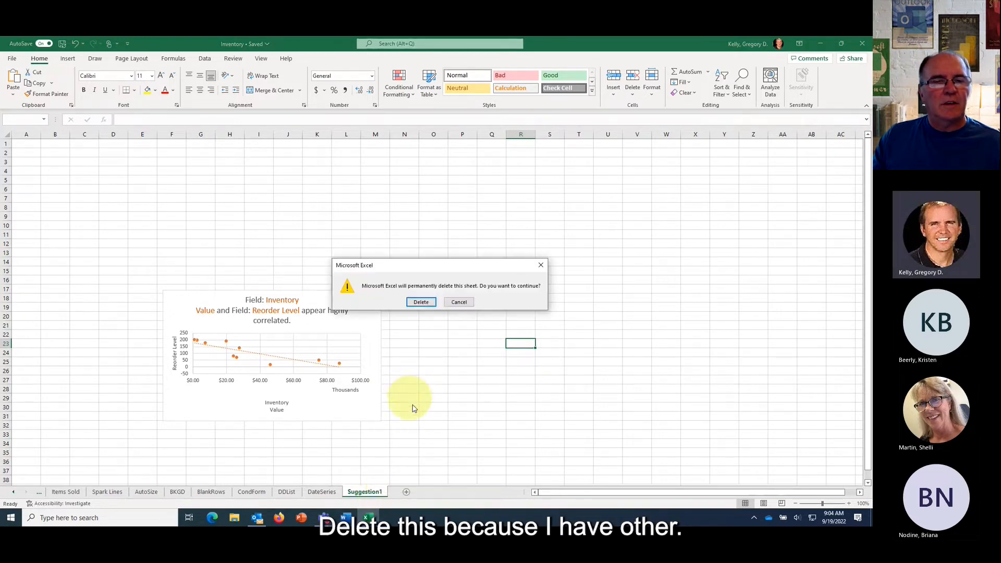
{"action": "left_click", "coordinate": [421, 303]}
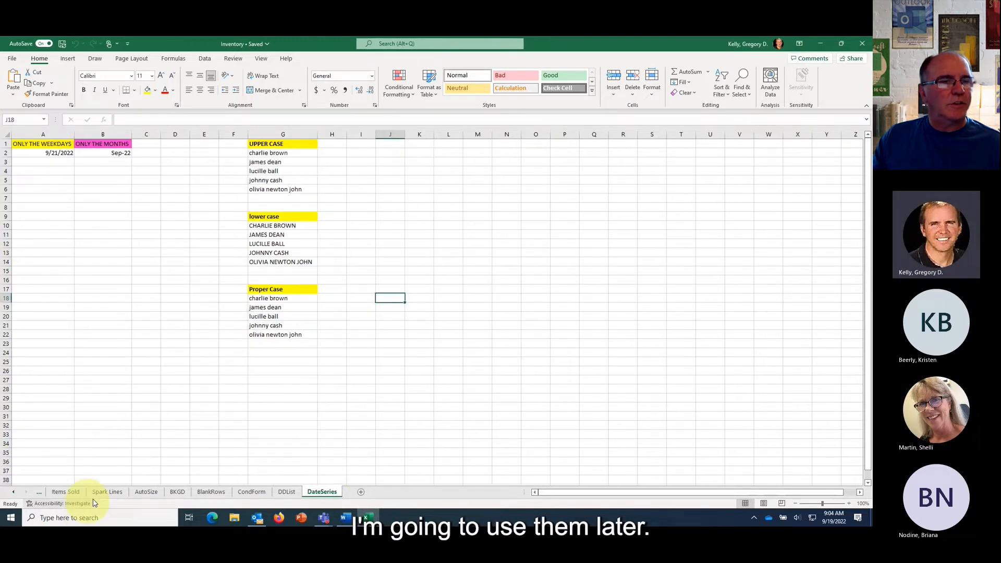
Scroll the sheet tabs and switch to the Inventory sheet
{"action": "left_click", "coordinate": [13, 493]}
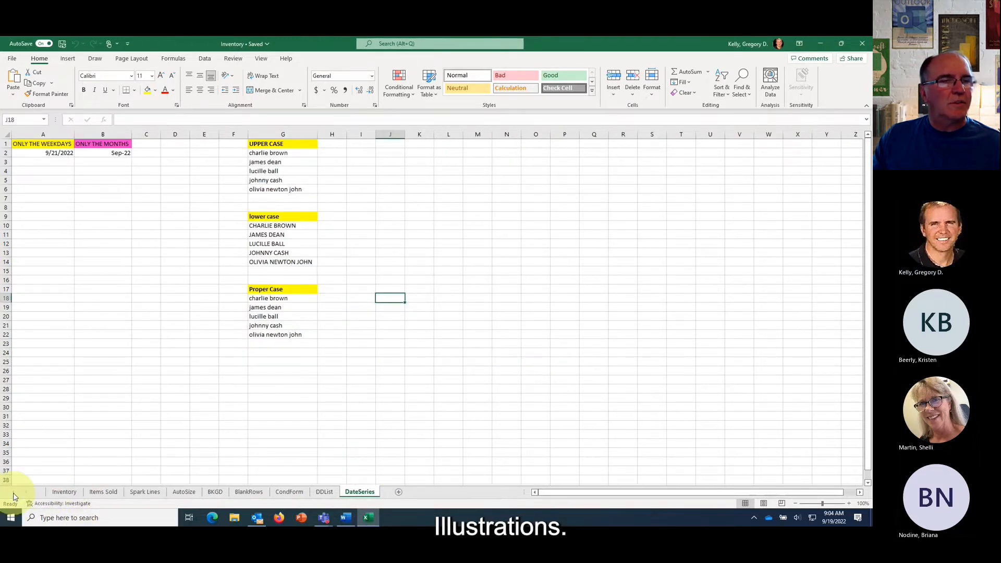
{"action": "left_click", "coordinate": [64, 492]}
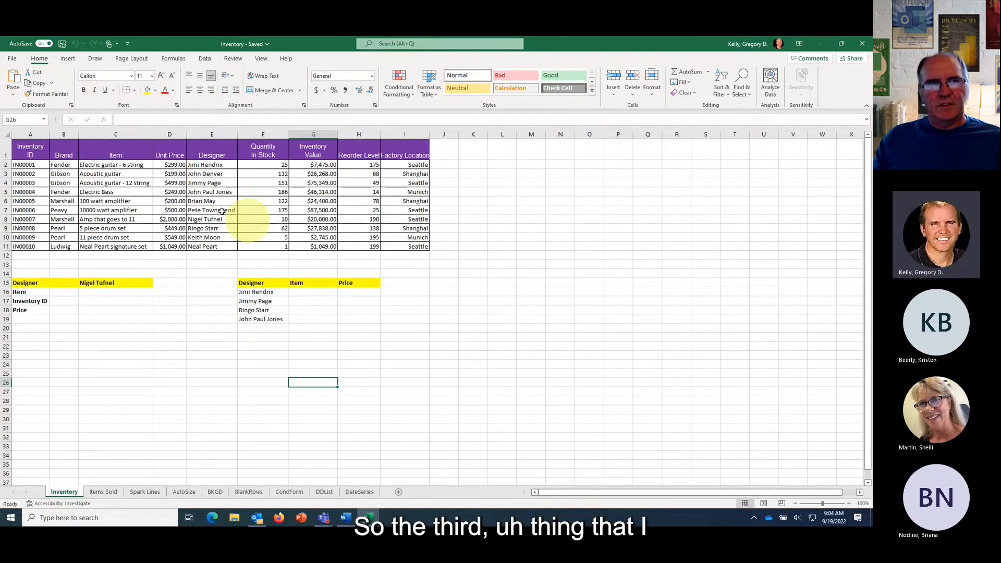
Open the recent Name Flash workbook
{"action": "left_click", "coordinate": [12, 59]}
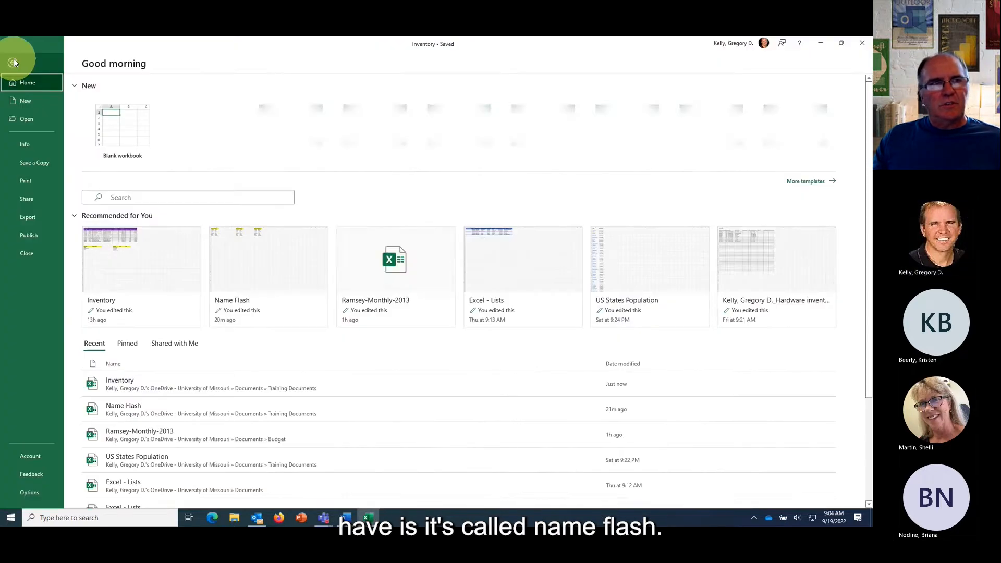
{"action": "left_click", "coordinate": [180, 417]}
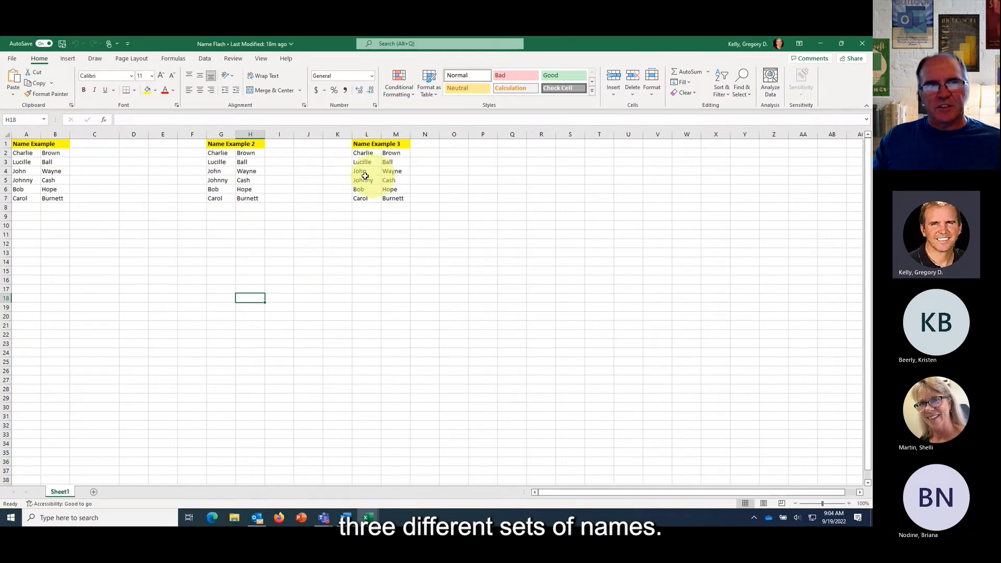
Enter Charlie Brown in column C beside the first Name Example row
{"action": "left_click", "coordinate": [91, 154]}
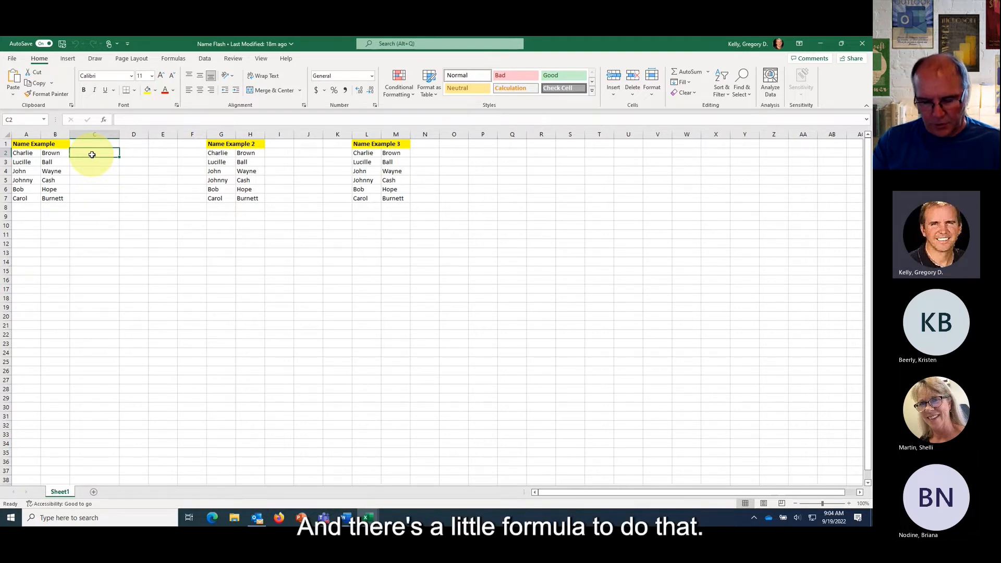
{"action": "type", "text": "Ch"}
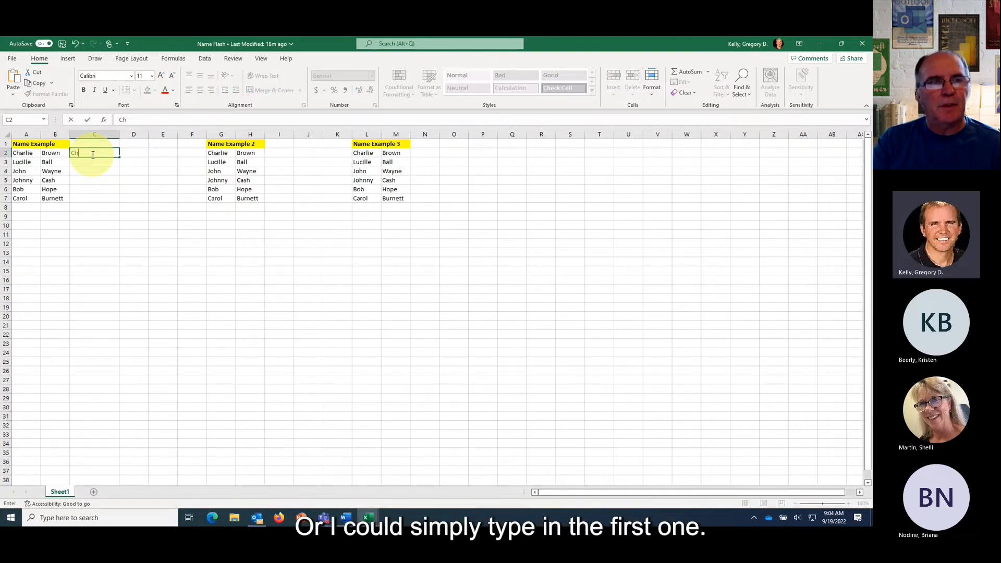
{"action": "type", "text": "arlie Brown"}
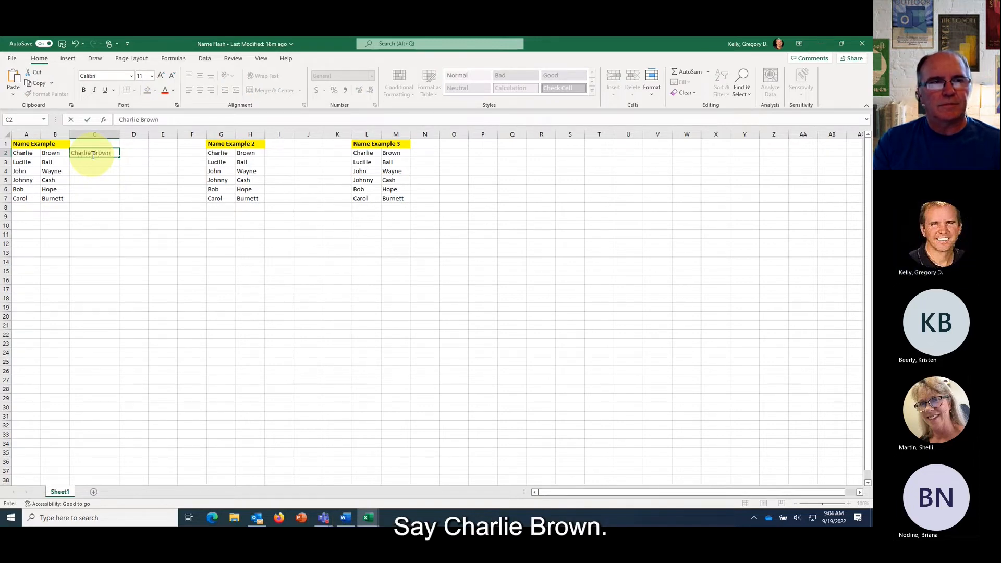
{"action": "key", "text": "Return"}
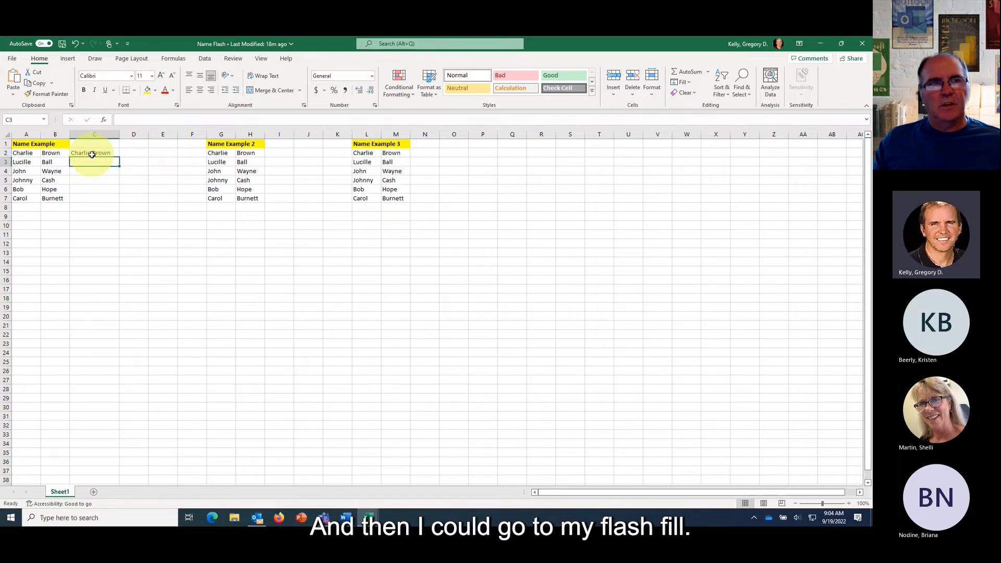
Flash Fill the full names down column C and clear the extra entry in C1
{"action": "left_click", "coordinate": [206, 58]}
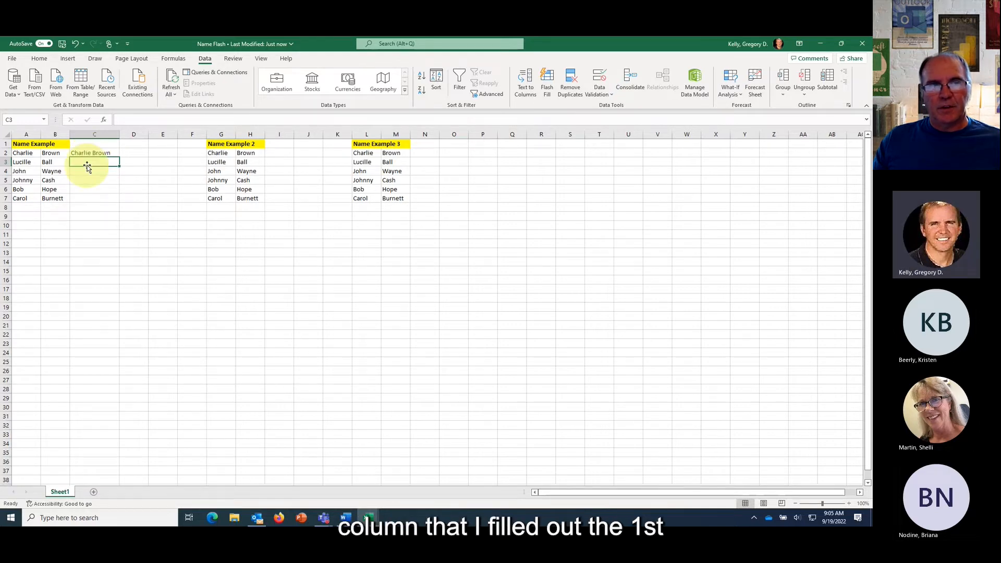
{"action": "left_click", "coordinate": [552, 86]}
{"action": "left_click", "coordinate": [96, 143]}
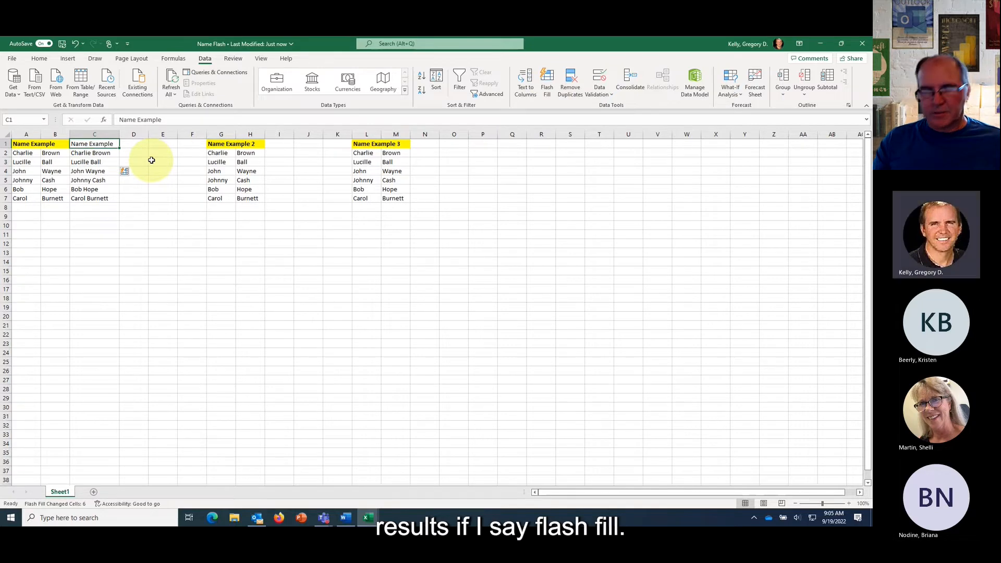
{"action": "key", "text": "Delete"}
Step through the flash-filled names in column C to inspect their contents
{"action": "key", "text": "Down"}
{"action": "key", "text": "Down"}
{"action": "key", "text": "Down"}
{"action": "key", "text": "Down"}
{"action": "key", "text": "Down"}
{"action": "key", "text": "Down"}
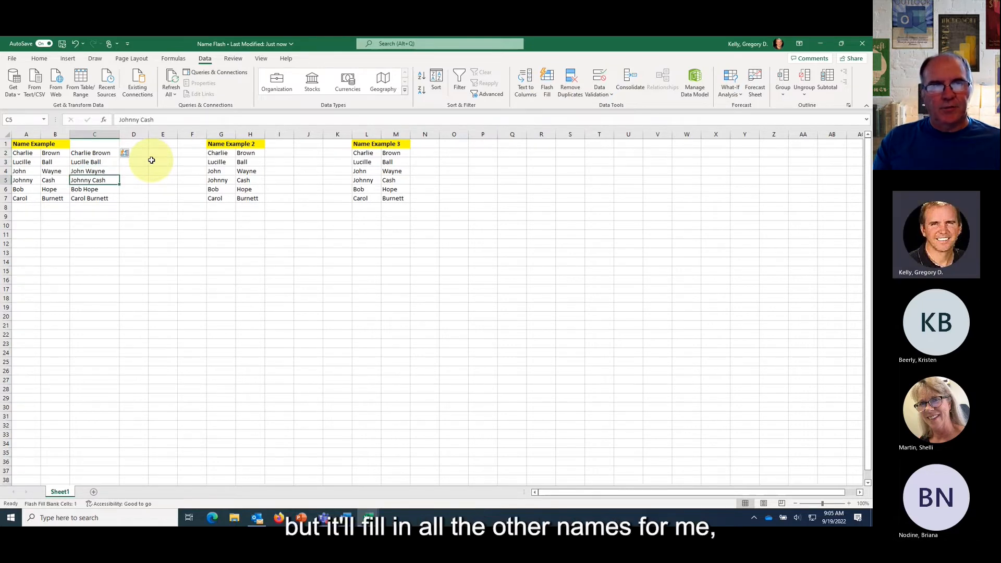
{"action": "key", "text": "Up"}
{"action": "key", "text": "Up"}
{"action": "key", "text": "Up"}
{"action": "key", "text": "Up"}
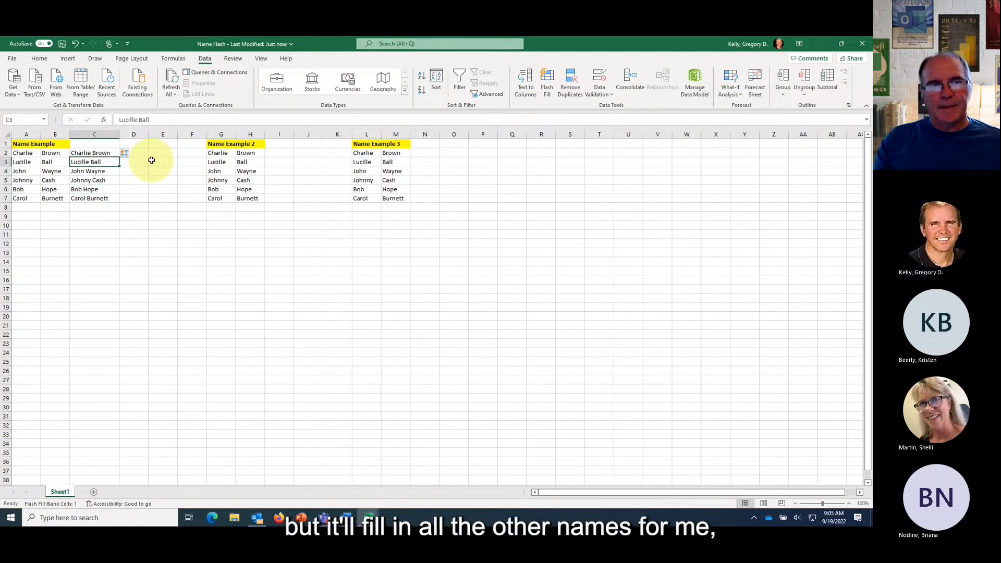
{"action": "key", "text": "Left"}
{"action": "key", "text": "Right"}
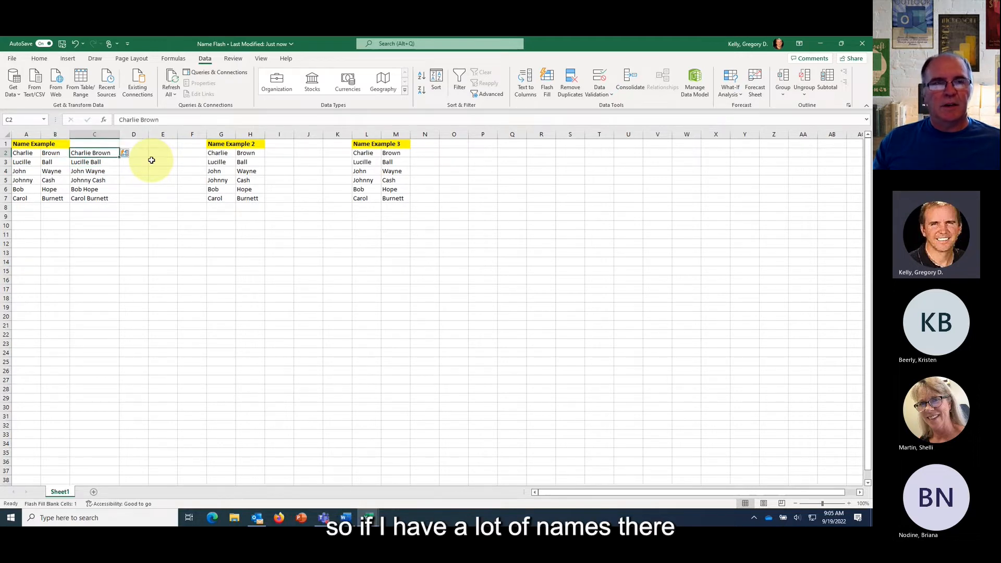
Enter Charlie Brown in column I beside Name Example 2's first row and widen column I
{"action": "left_click", "coordinate": [278, 154]}
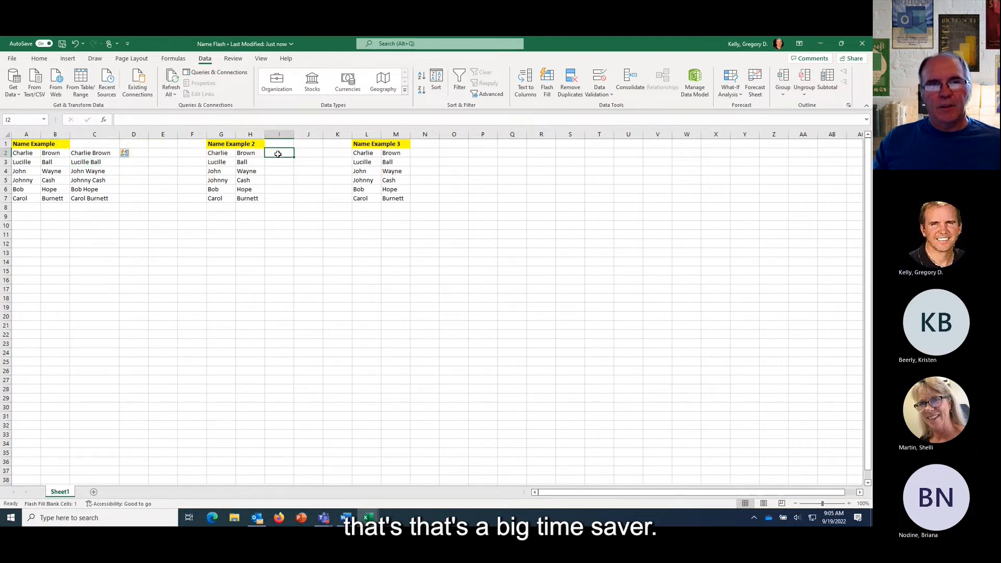
{"action": "type", "text": "C"}
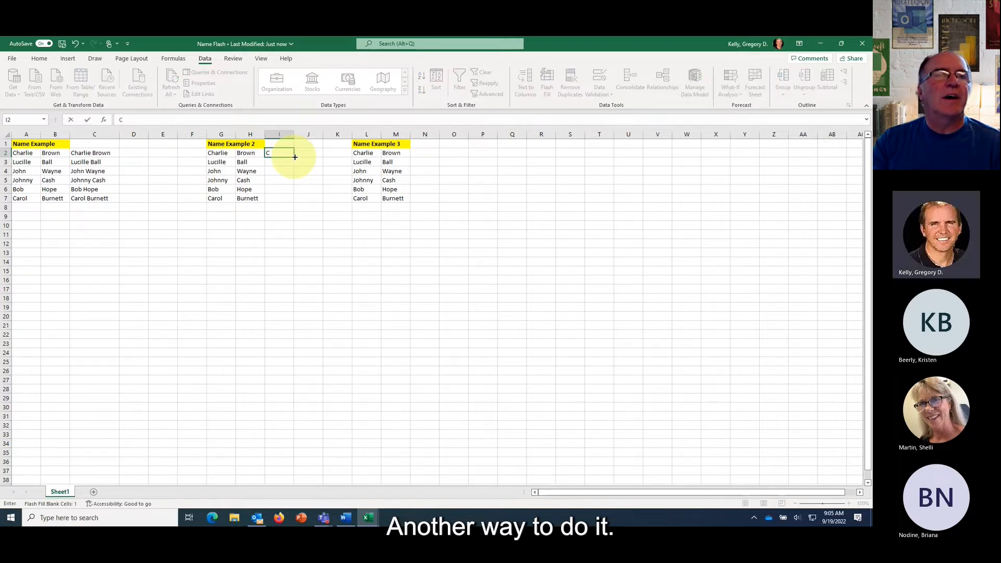
{"action": "type", "text": "harlie B"}
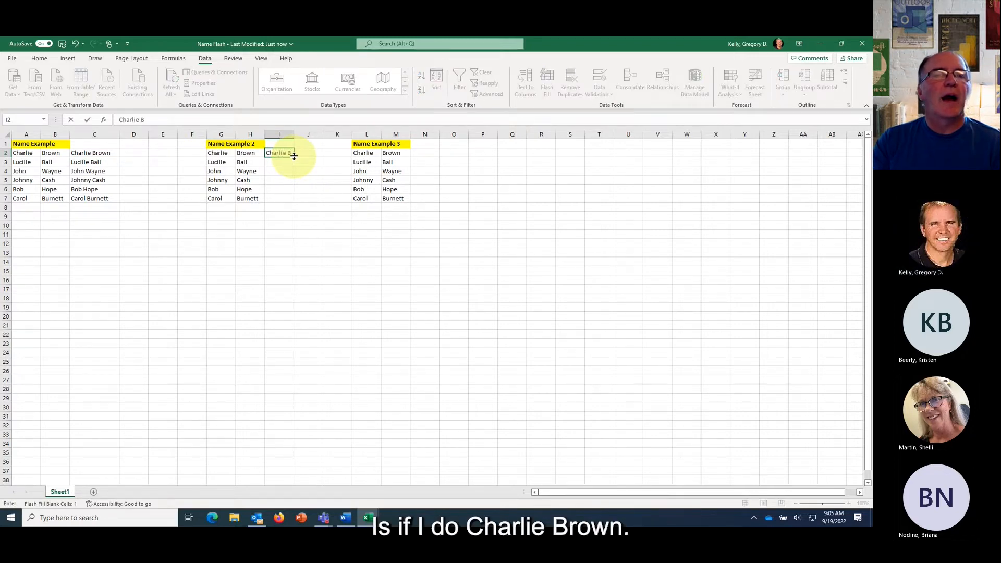
{"action": "type", "text": "rown"}
{"action": "key", "text": "Return"}
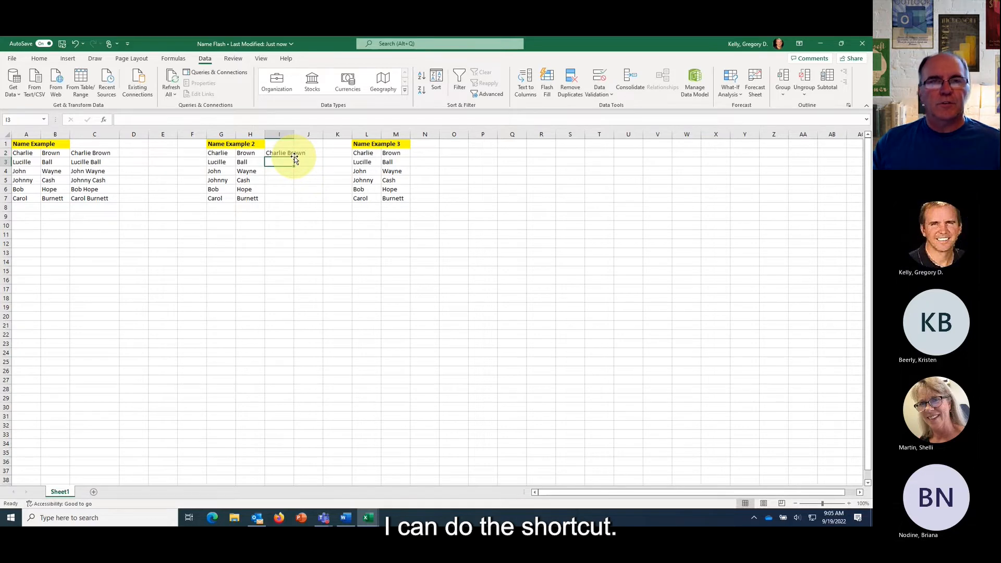
{"action": "left_click_drag", "start_coordinate": [293, 134], "coordinate": [319, 134]}
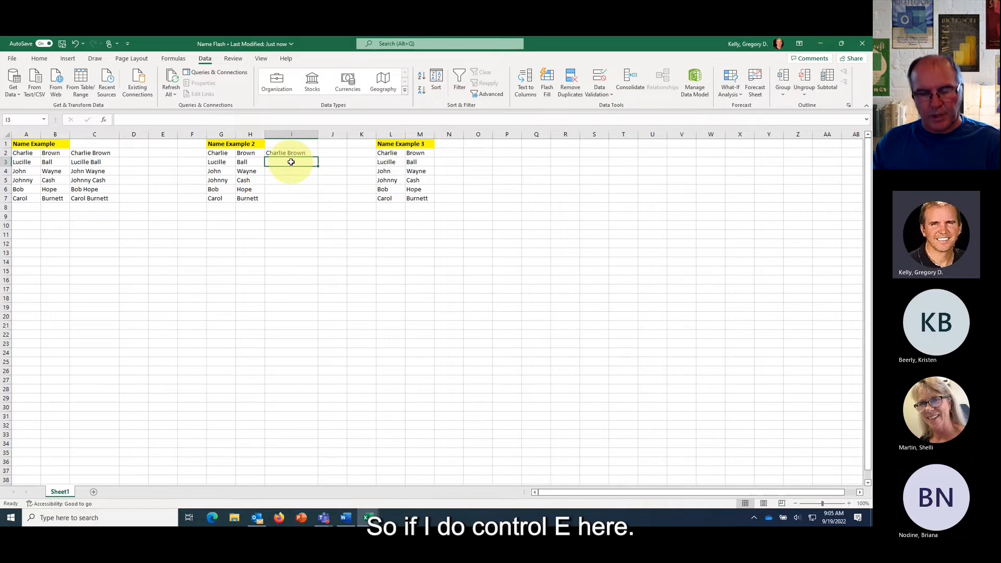
Flash Fill the remaining full names in column I and clear the entry filled into I1
{"action": "key", "text": "ctrl+e"}
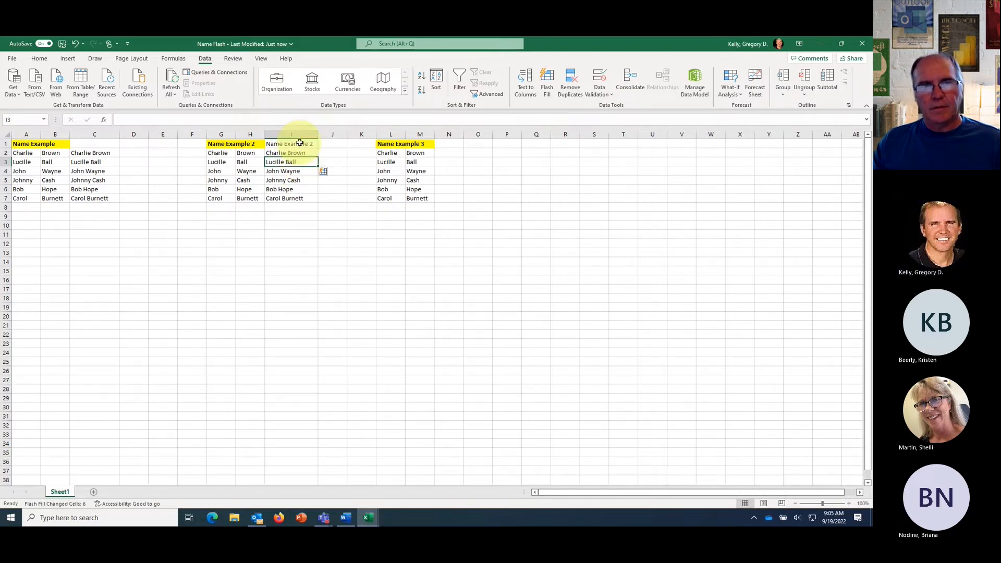
{"action": "left_click", "coordinate": [300, 144]}
{"action": "key", "text": "Delete"}
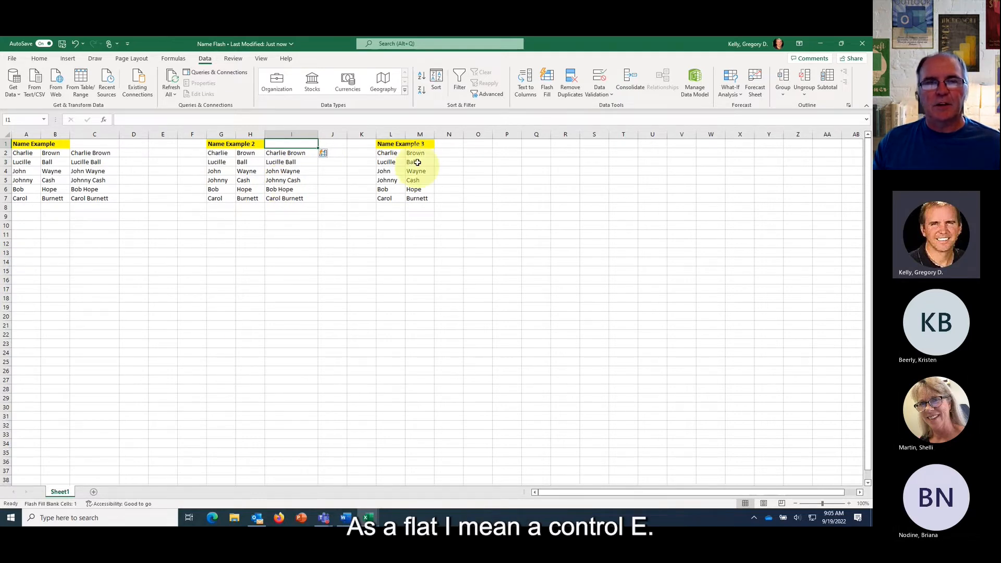
Enter Charlie Brown in column N beside Name Example 3's first row
{"action": "left_click", "coordinate": [449, 153]}
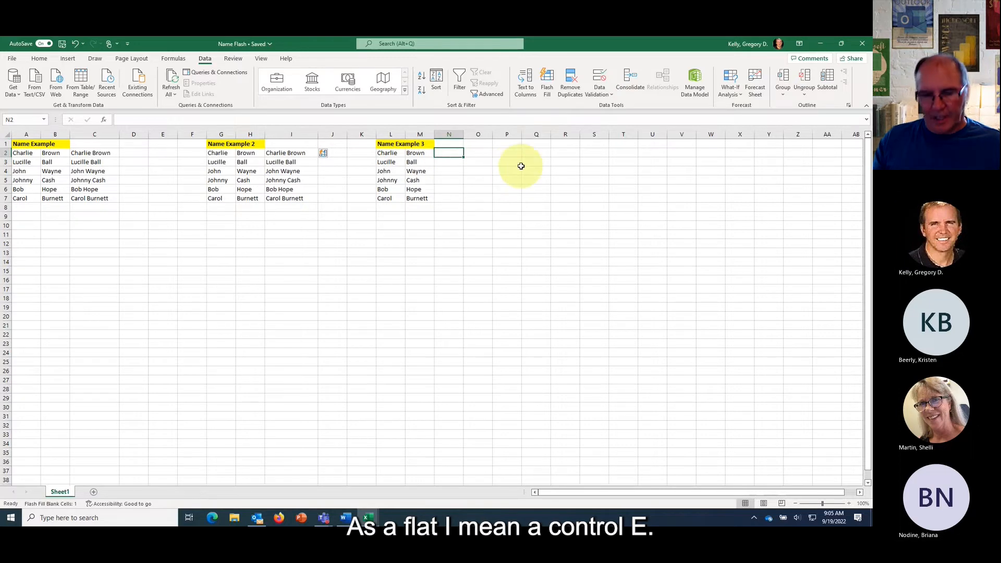
{"action": "type", "text": "C"}
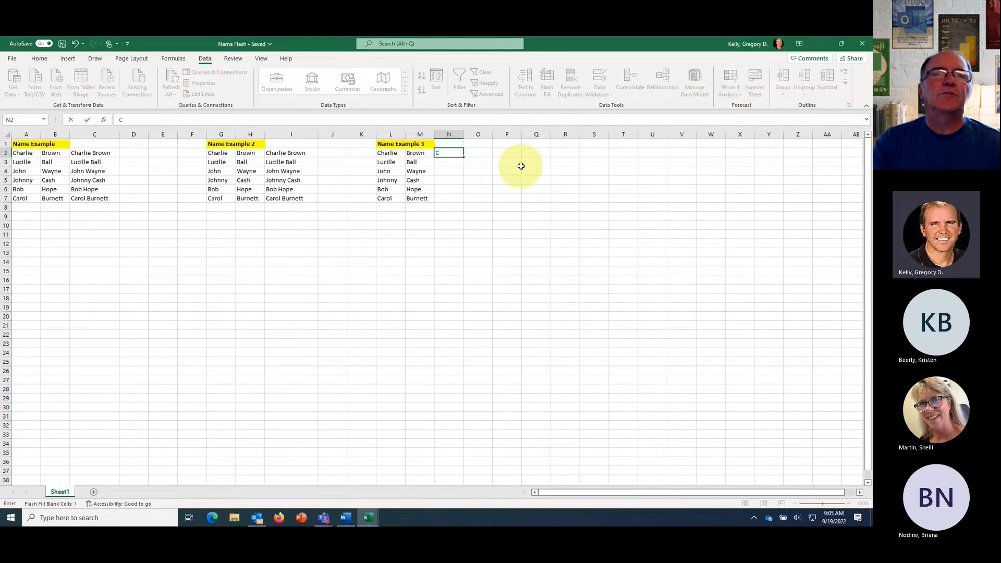
{"action": "type", "text": "harlie Bro"}
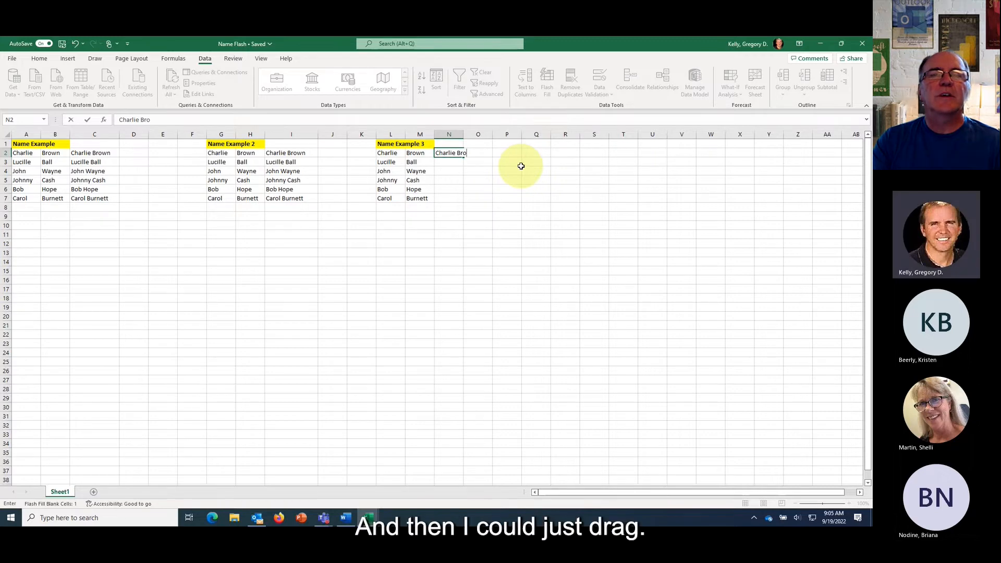
{"action": "type", "text": "wn"}
{"action": "left_click", "coordinate": [508, 198]}
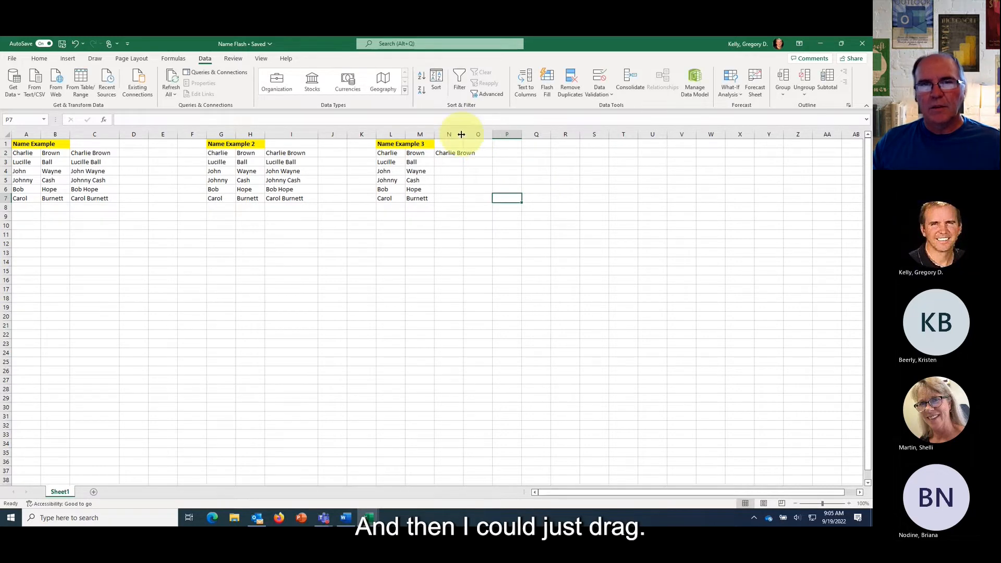
Fill Charlie Brown down column N through row 7, then switch the fill option to Flash Fill
{"action": "left_click_drag", "start_coordinate": [462, 134], "coordinate": [492, 201]}
{"action": "left_click", "coordinate": [469, 153]}
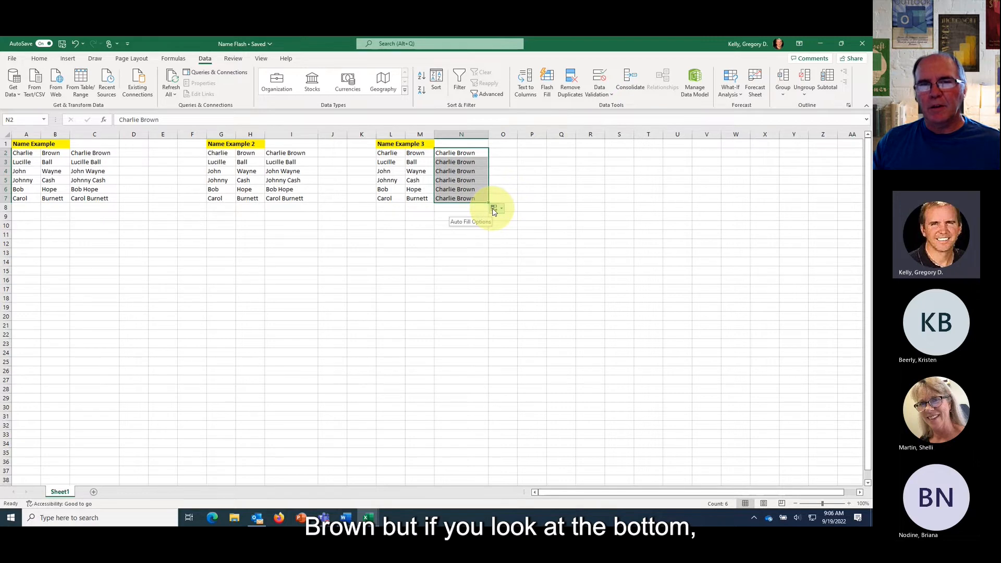
{"action": "left_click", "coordinate": [496, 209]}
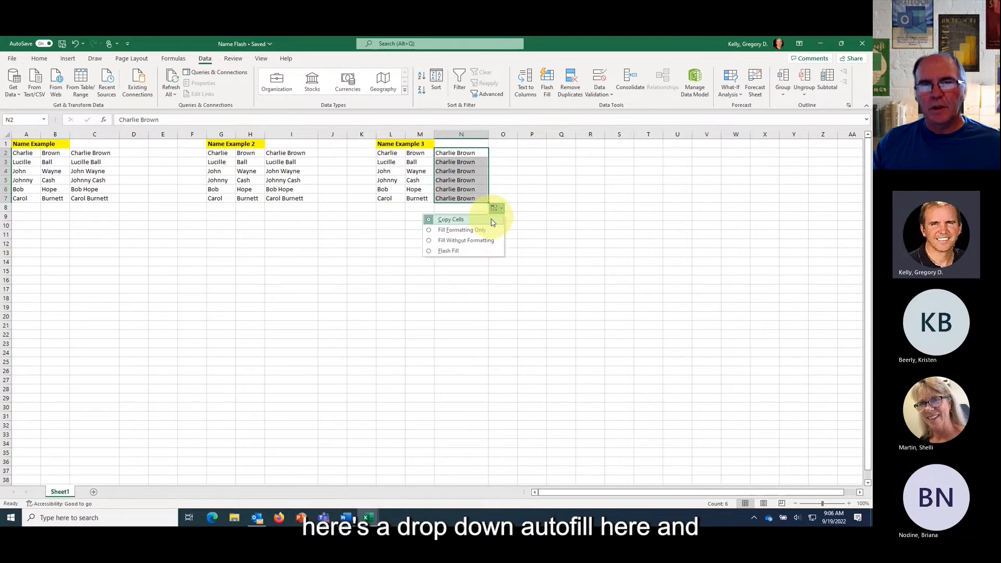
{"action": "left_click", "coordinate": [458, 252]}
{"action": "left_click", "coordinate": [457, 260]}
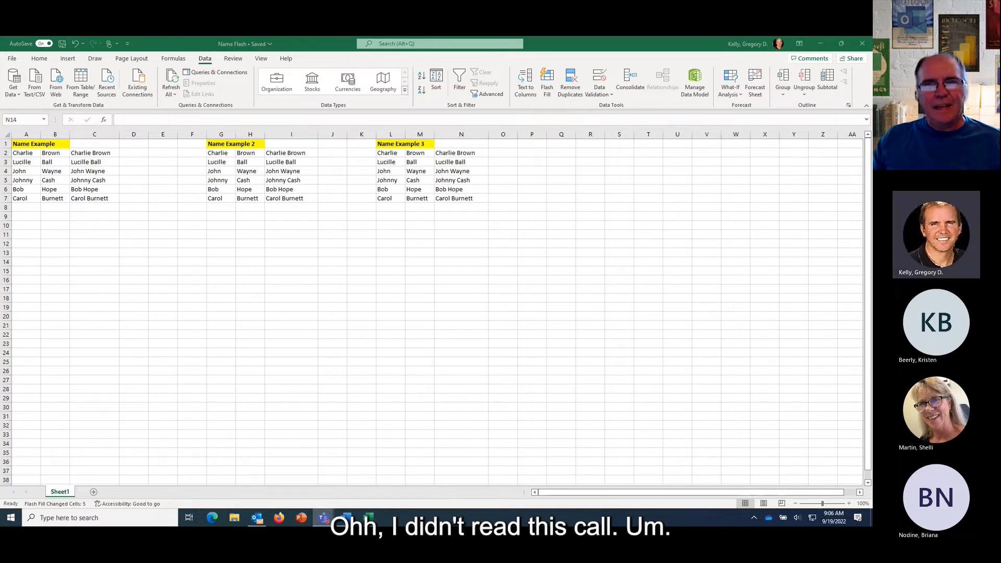
Close the Name Flash workbook and open the US States Population workbook from recent files
{"action": "left_click", "coordinate": [863, 45]}
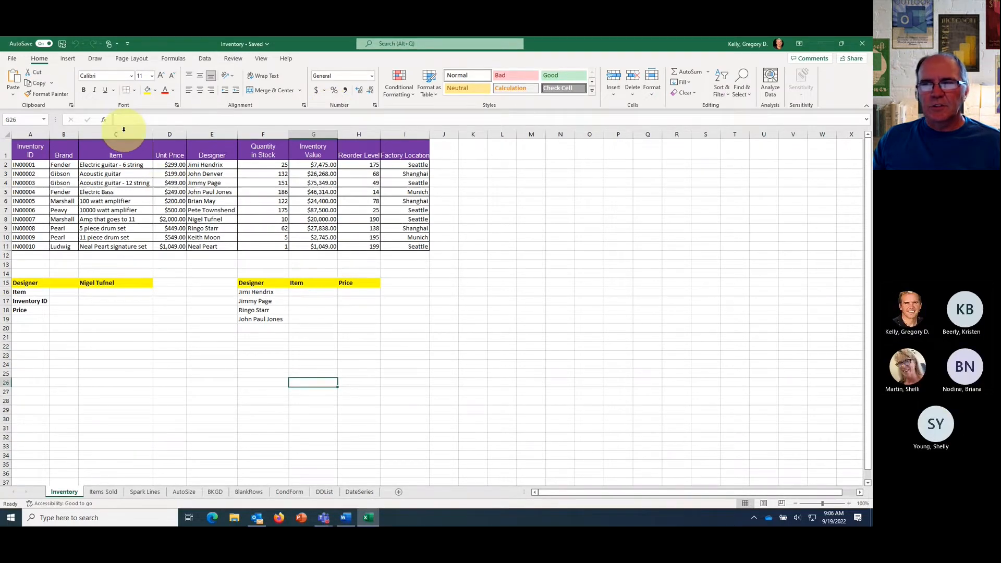
{"action": "left_click", "coordinate": [12, 59]}
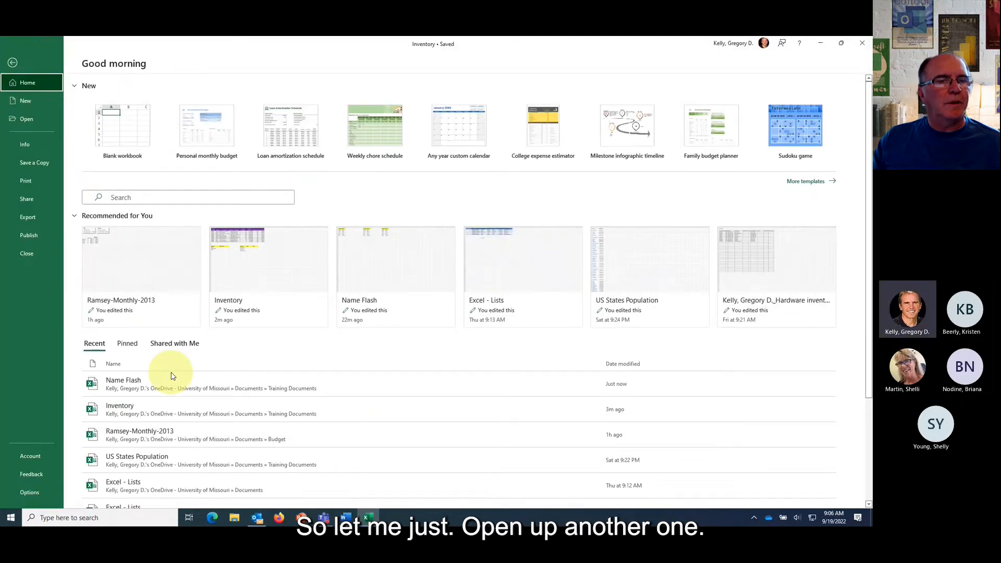
{"action": "left_click", "coordinate": [162, 460]}
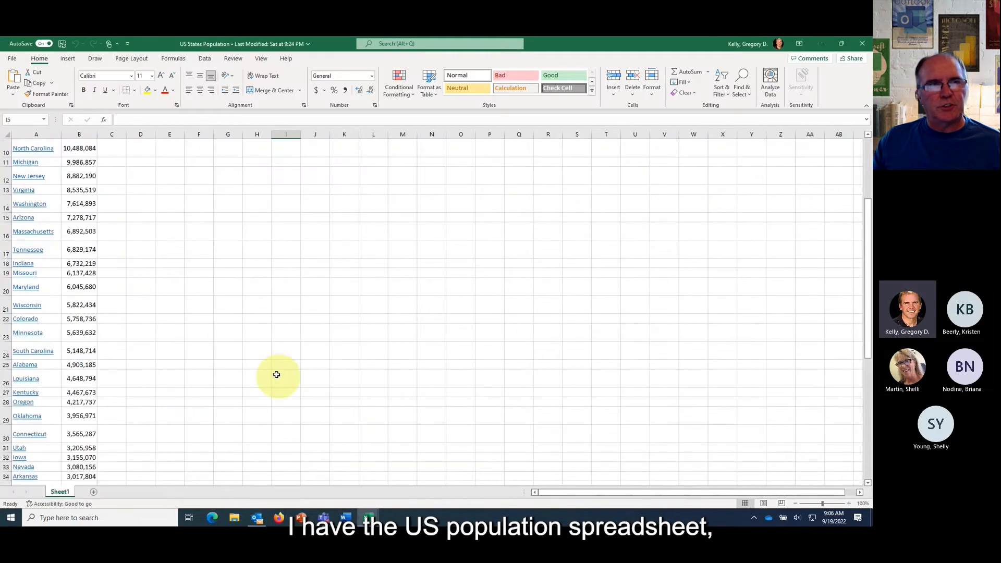
{"action": "scroll", "coordinate": [190, 259], "scroll_direction": "up", "scroll_amount": 3}
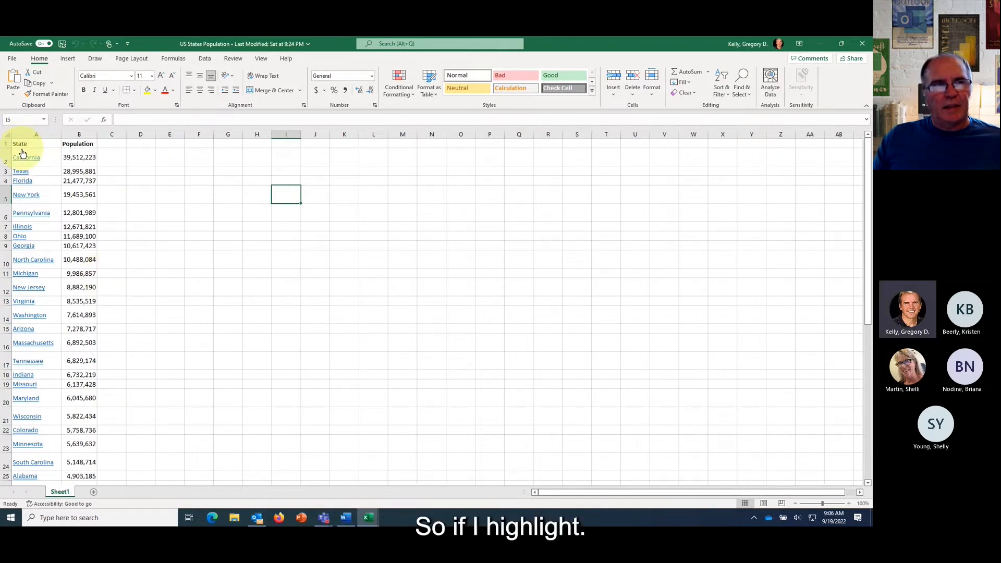
Select the State and Population columns and insert a Filled Map chart
{"action": "left_click_drag", "start_coordinate": [19, 142], "coordinate": [78, 137]}
{"action": "left_click", "coordinate": [53, 135]}
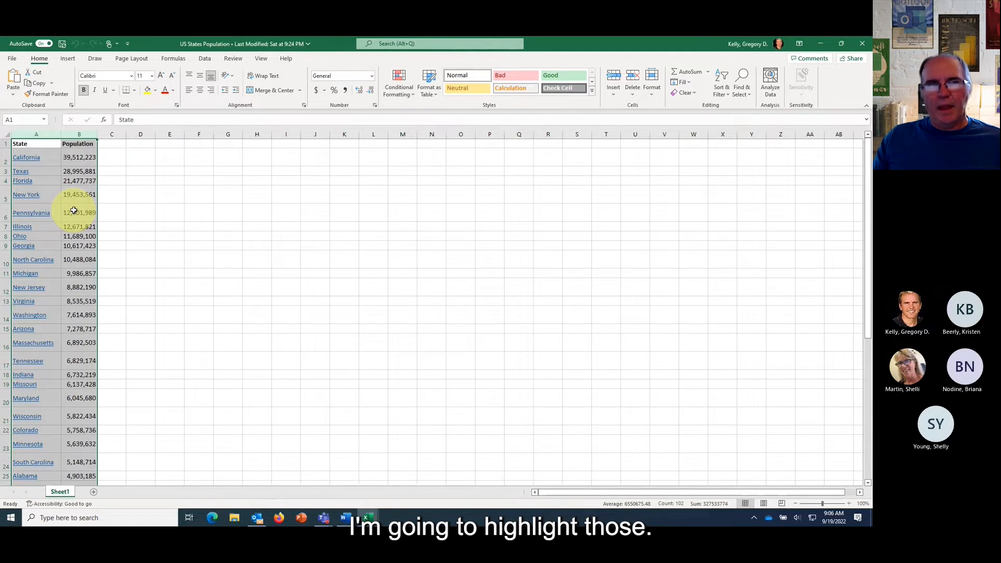
{"action": "left_click", "coordinate": [69, 58]}
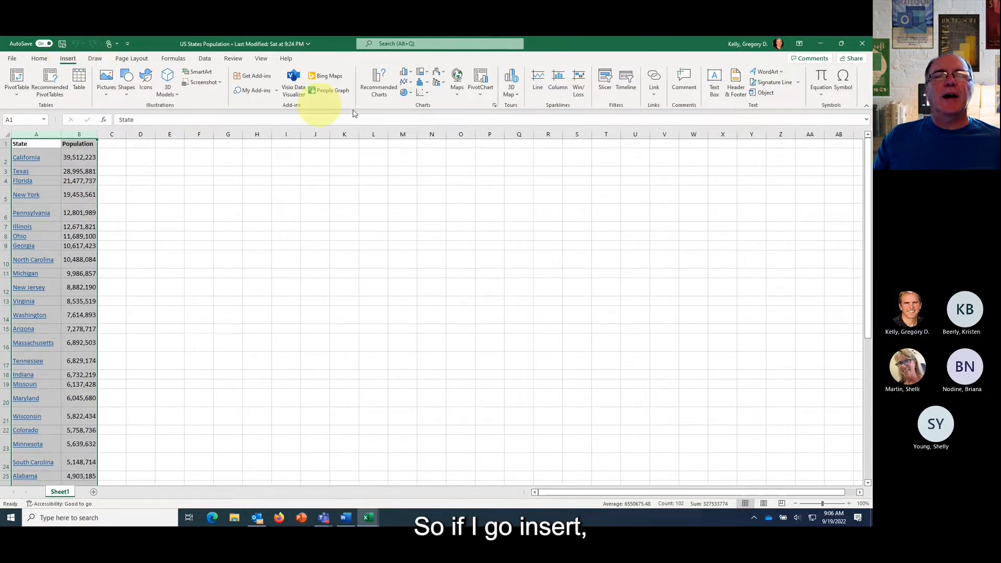
{"action": "left_click", "coordinate": [459, 96]}
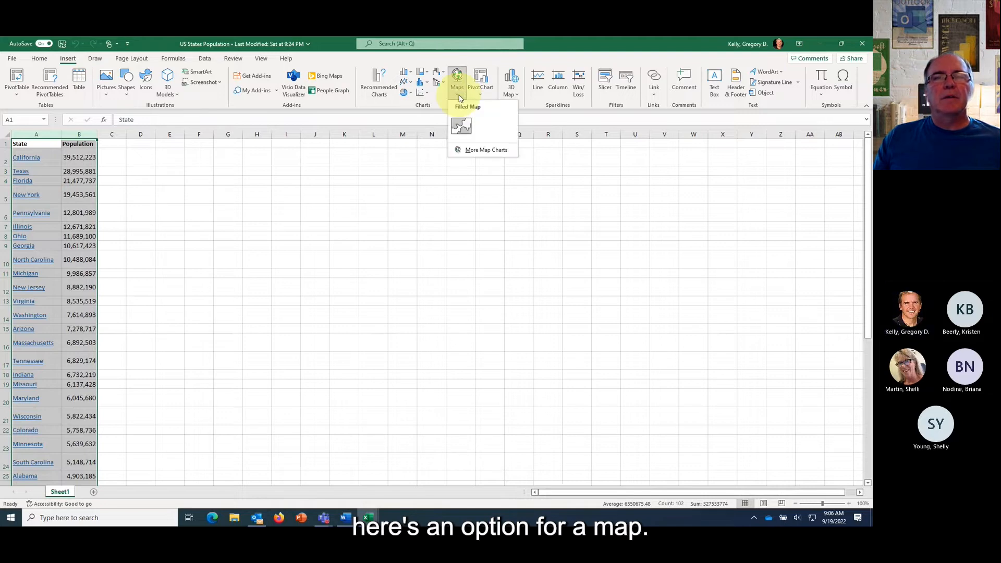
{"action": "left_click", "coordinate": [462, 130]}
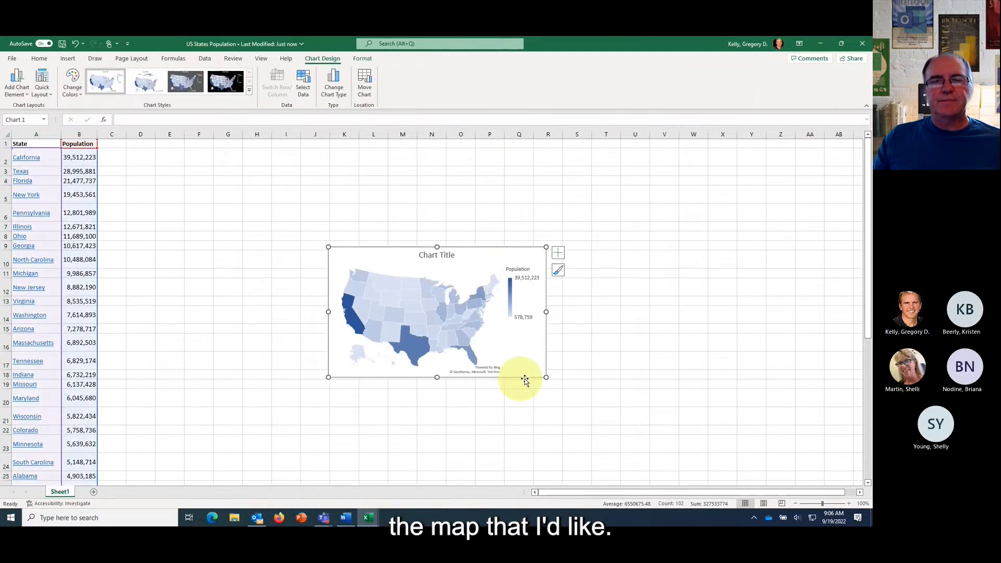
Enlarge the map chart to span about columns H to U beside the data
{"action": "left_click_drag", "start_coordinate": [544, 376], "coordinate": [627, 446]}
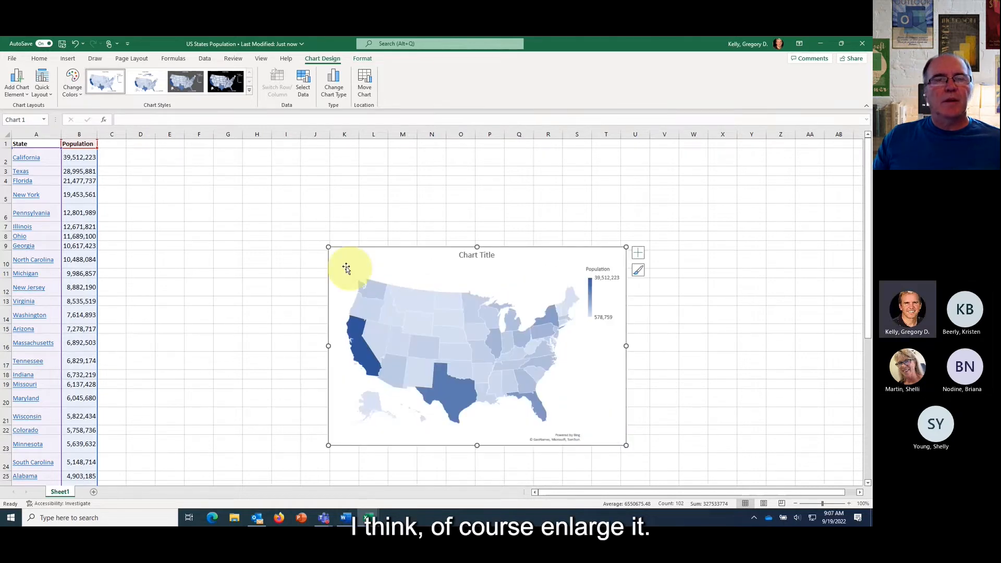
{"action": "left_click_drag", "start_coordinate": [329, 246], "coordinate": [251, 189]}
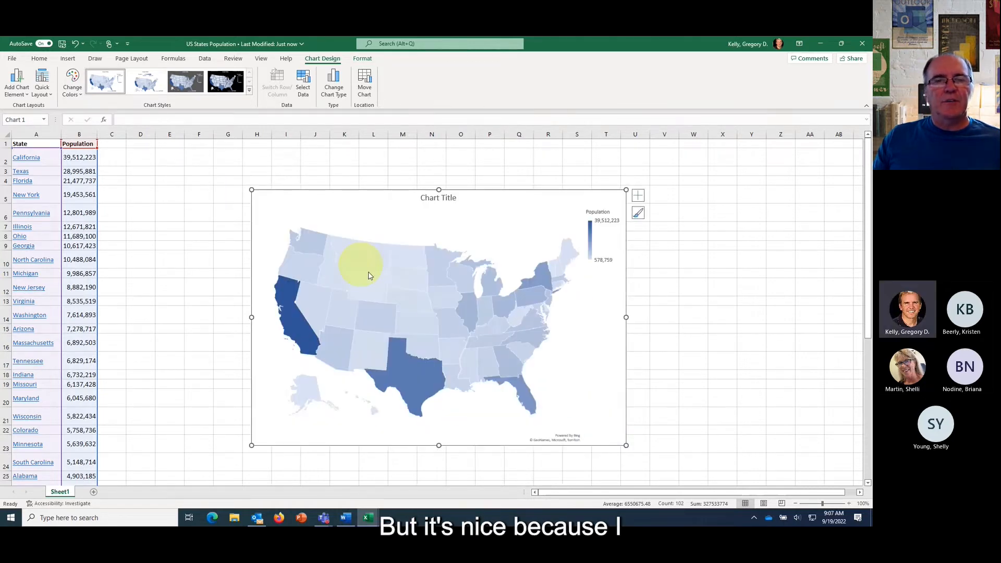
{"action": "mouse_move", "coordinate": [451, 334]}
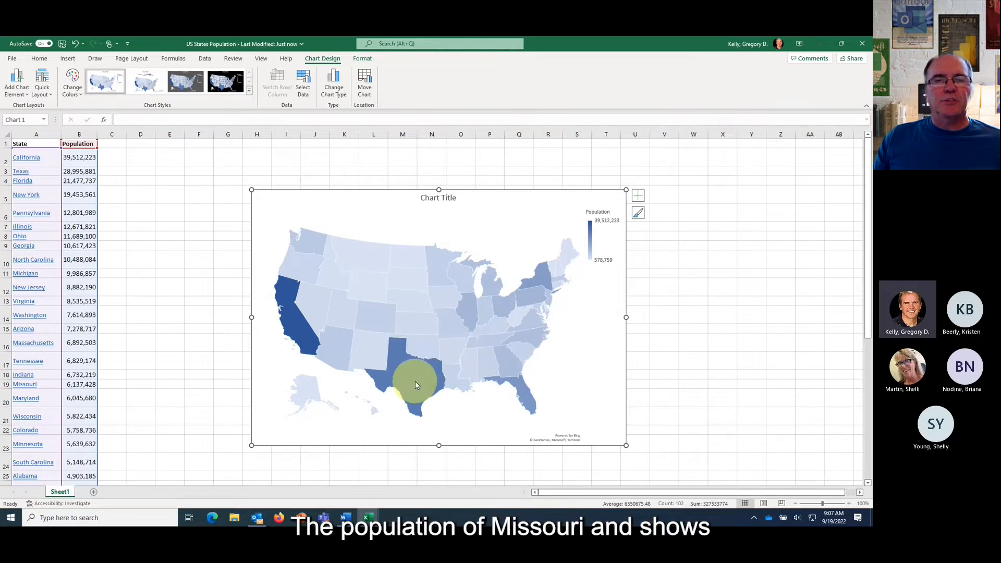
{"action": "mouse_move", "coordinate": [416, 385]}
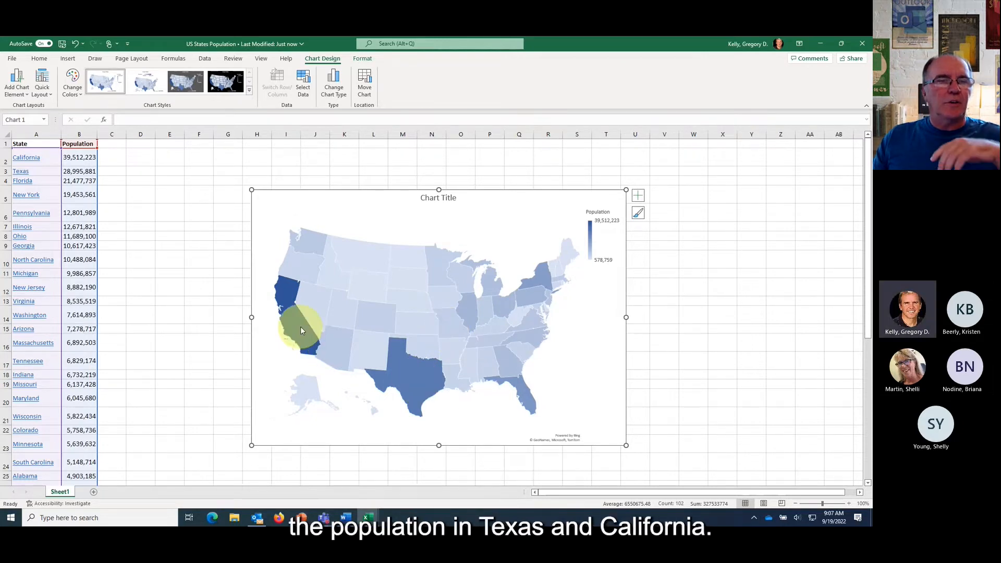
{"action": "mouse_move", "coordinate": [301, 329]}
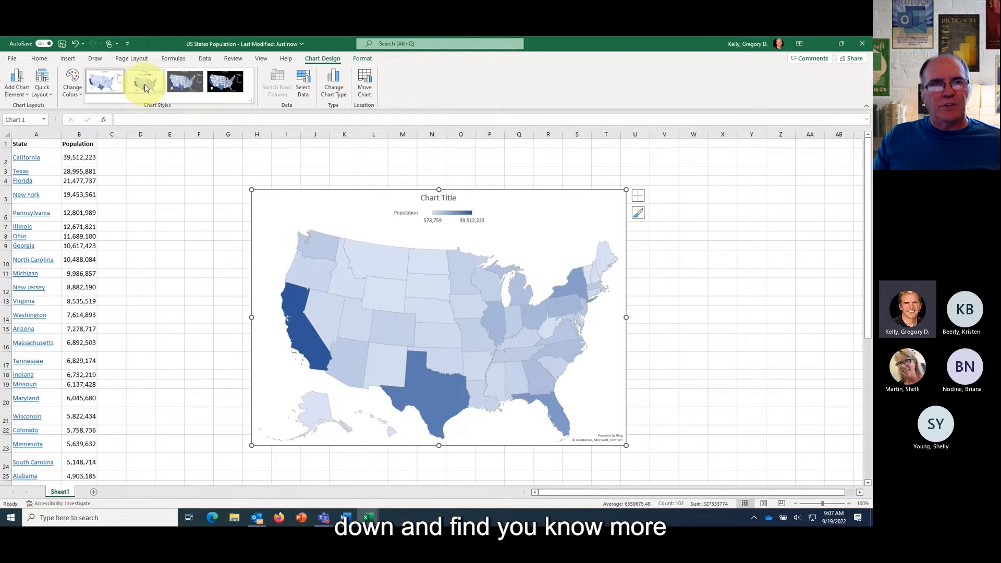
Rename the Population header in B1 to Sales
{"action": "left_click", "coordinate": [160, 191]}
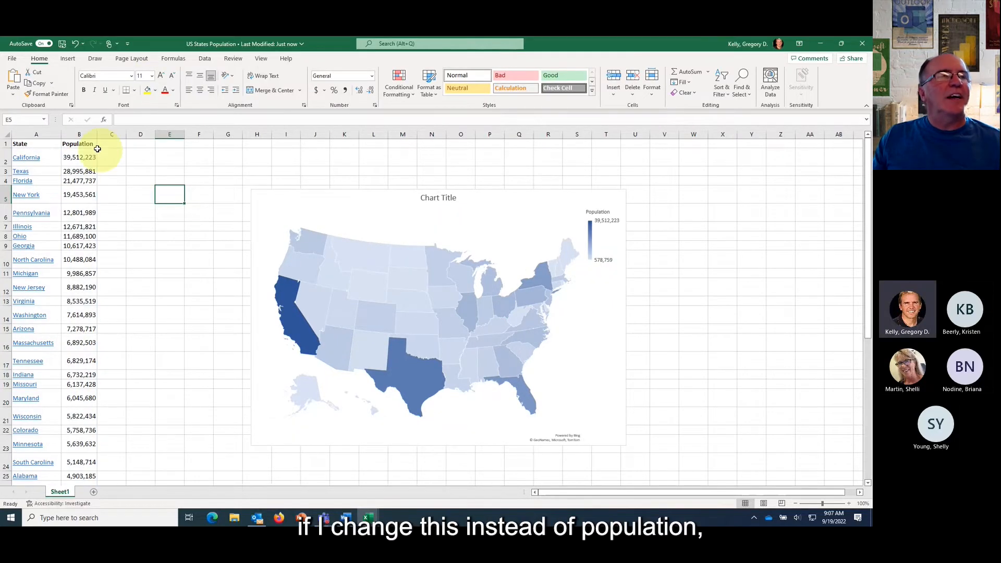
{"action": "left_click", "coordinate": [78, 143]}
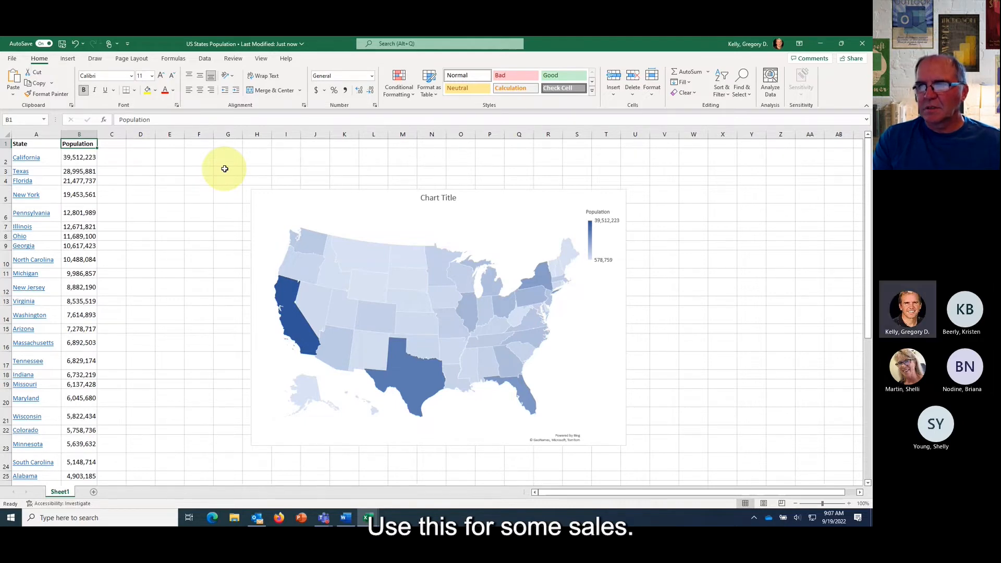
{"action": "type", "text": "Sales"}
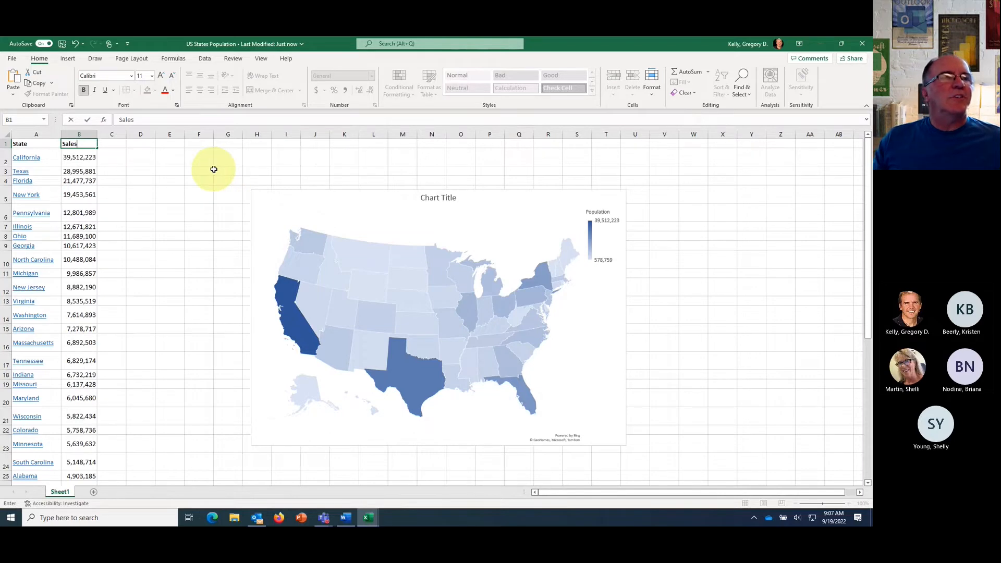
{"action": "left_click", "coordinate": [214, 169]}
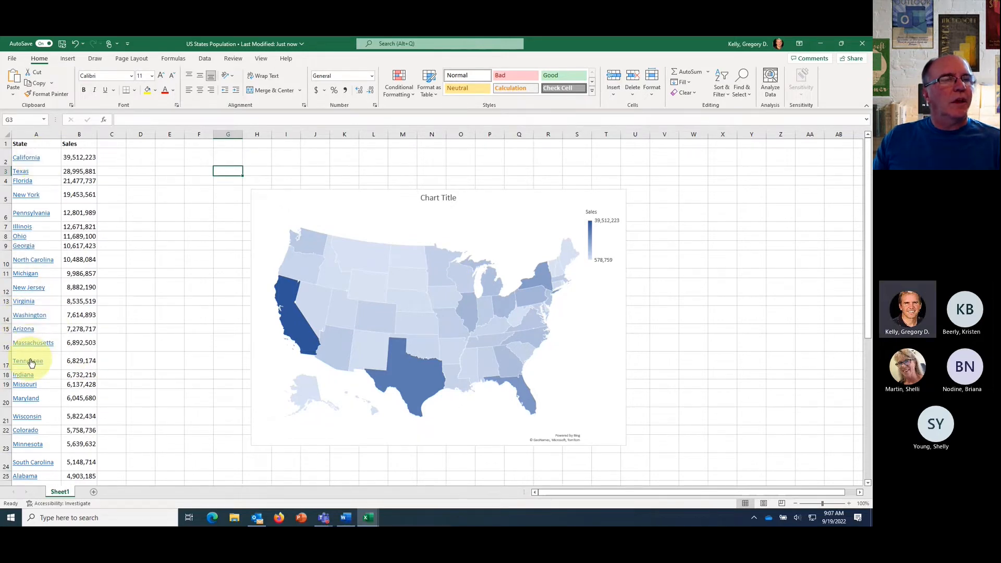
Delete the state data from Massachusetts in row 16 down to Wyoming in row 51
{"action": "left_click", "coordinate": [32, 343]}
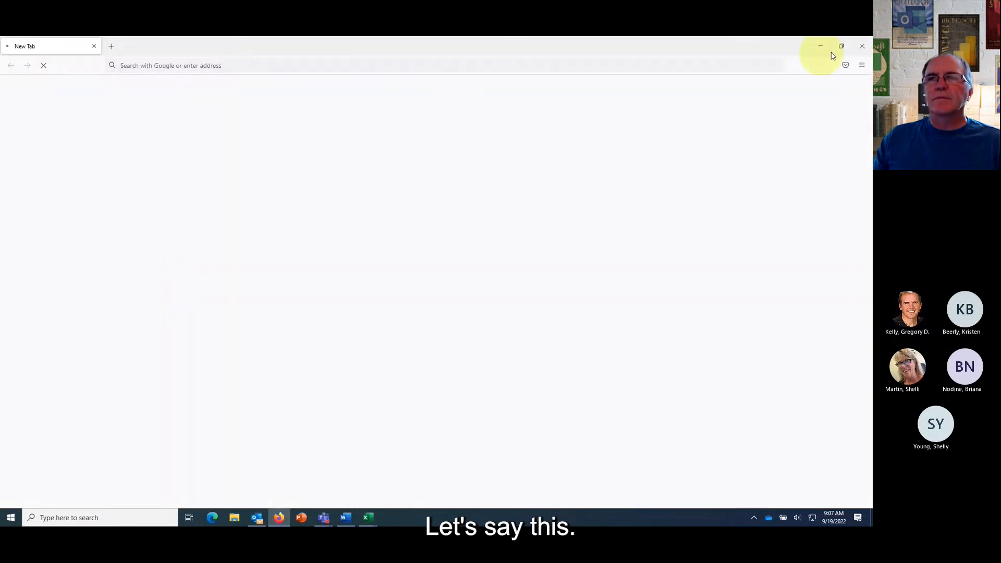
{"action": "left_click", "coordinate": [858, 50]}
{"action": "left_click", "coordinate": [79, 343]}
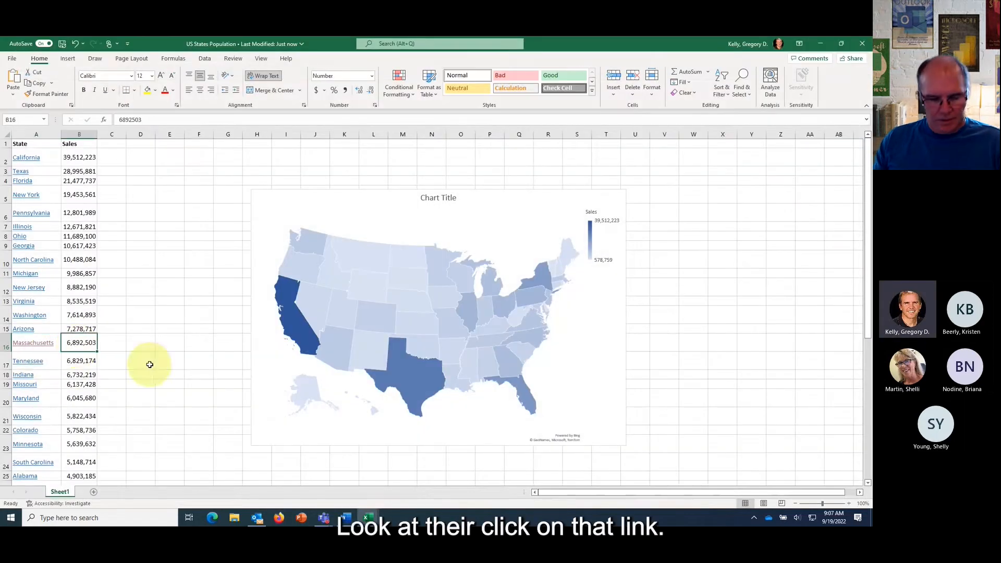
{"action": "key", "text": "shift+Left"}
{"action": "key", "text": "shift+Page_Down"}
{"action": "key", "text": "shift+Page_Down"}
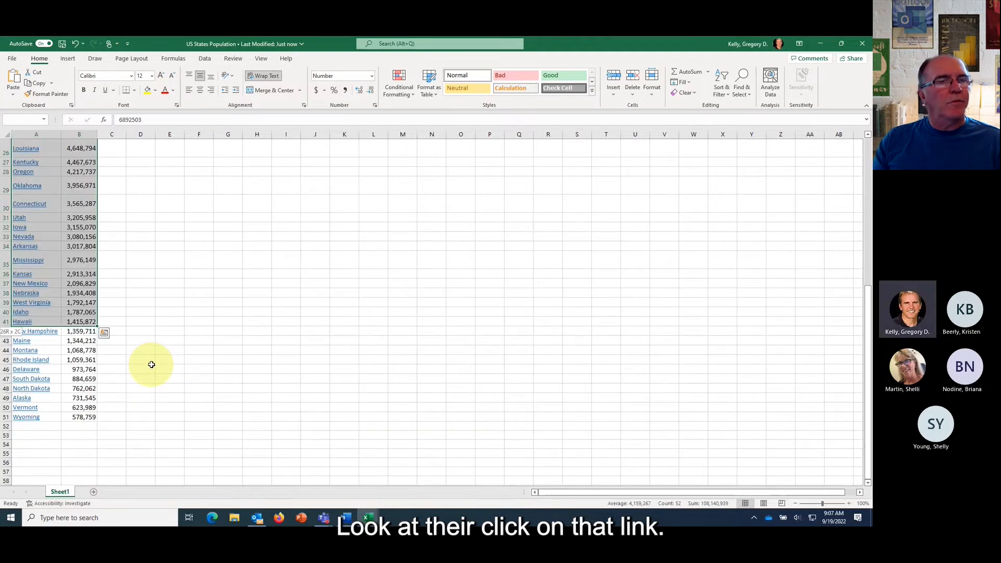
{"action": "key", "text": "Delete"}
{"action": "scroll", "coordinate": [151, 365], "scroll_direction": "up", "scroll_amount": 19}
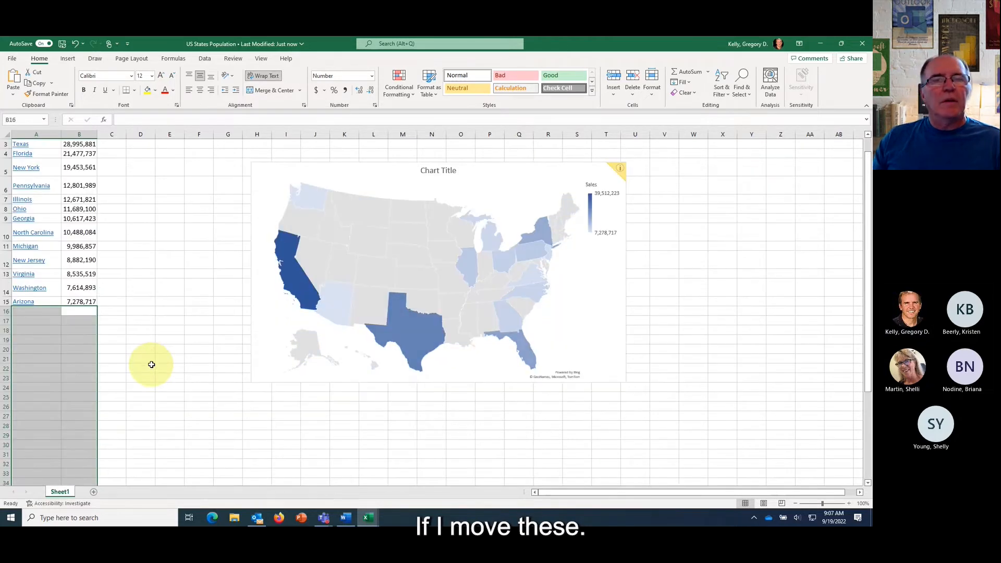
{"action": "left_click", "coordinate": [228, 425]}
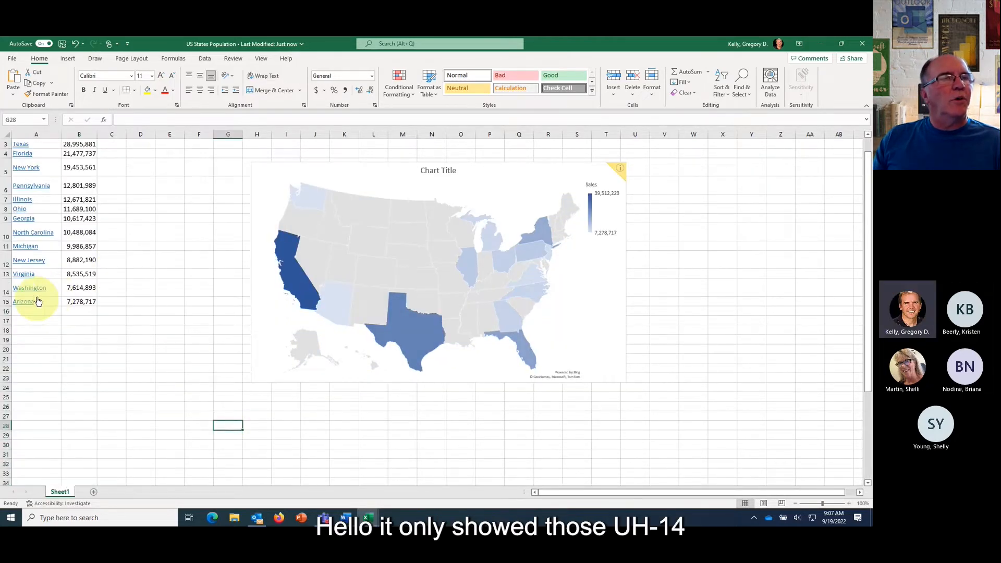
{"action": "scroll", "coordinate": [113, 324], "scroll_direction": "up", "scroll_amount": 1}
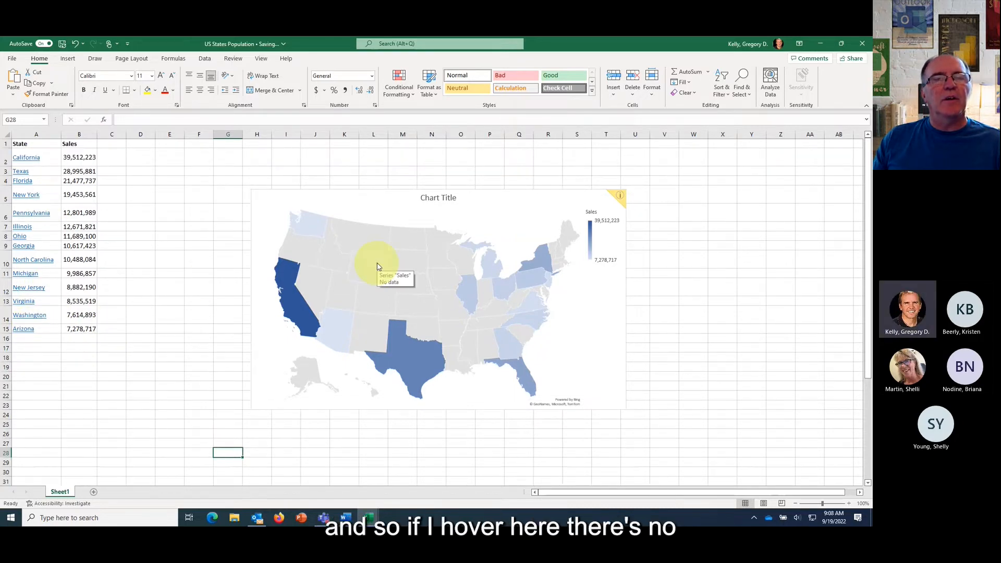
{"action": "mouse_move", "coordinate": [432, 280]}
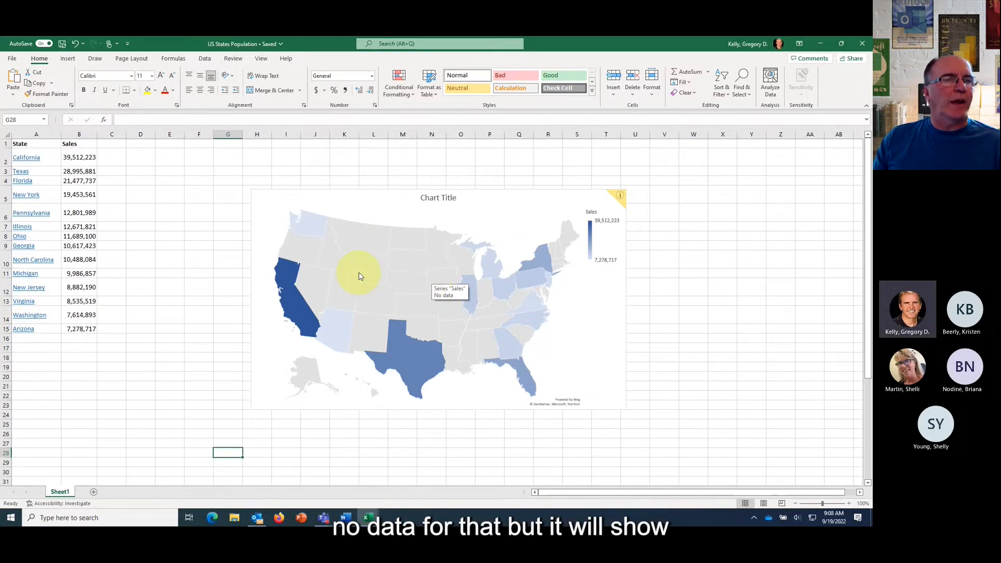
{"action": "mouse_move", "coordinate": [333, 336]}
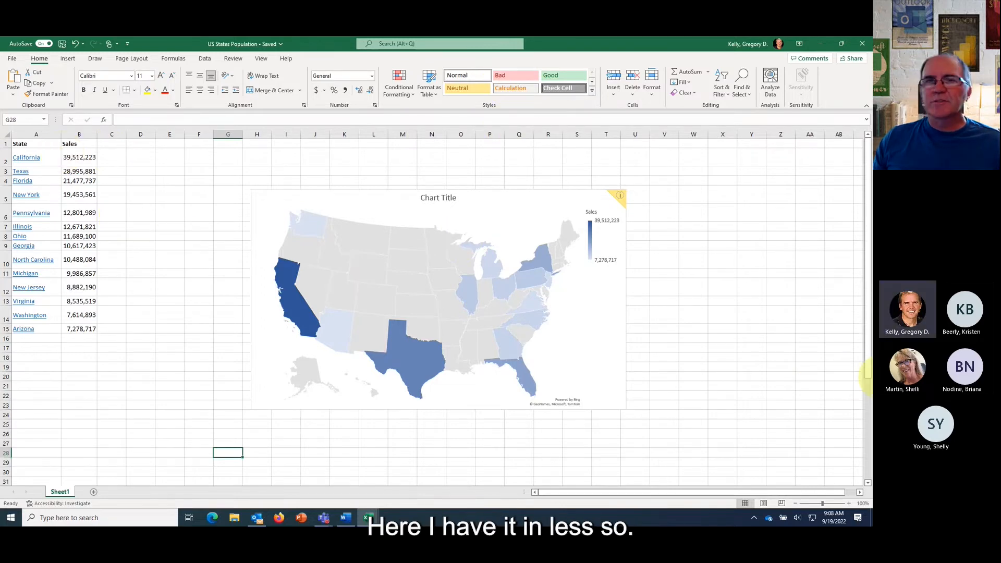
Close the population workbook and open the Quick Access Toolbar's More Commands options
{"action": "left_click", "coordinate": [863, 45]}
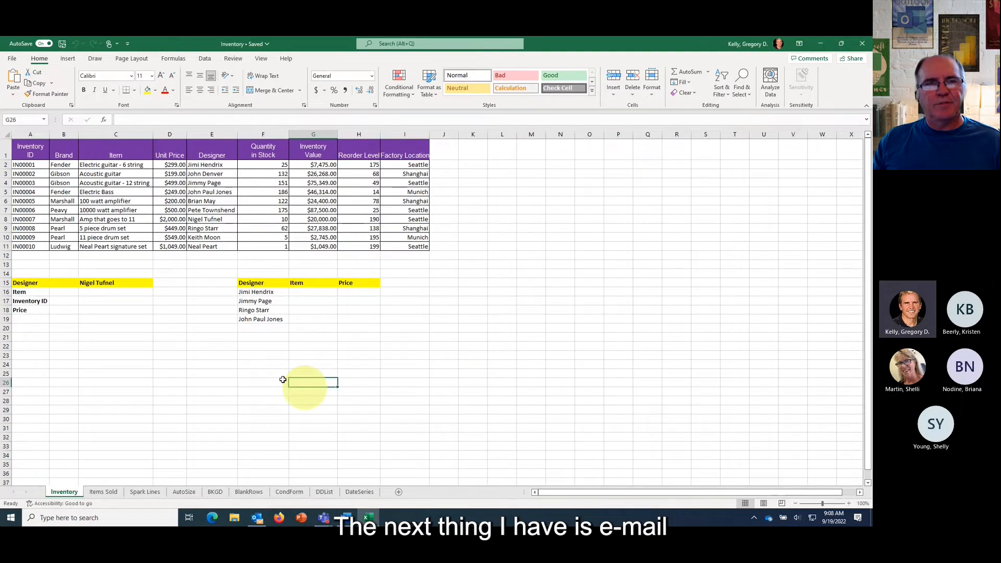
{"action": "left_click", "coordinate": [149, 373]}
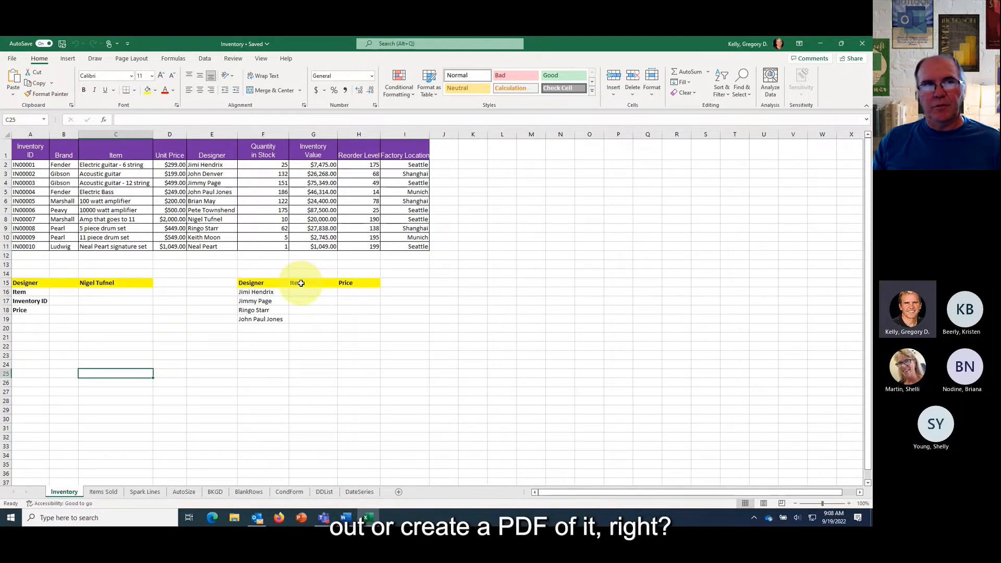
{"action": "left_click", "coordinate": [128, 45]}
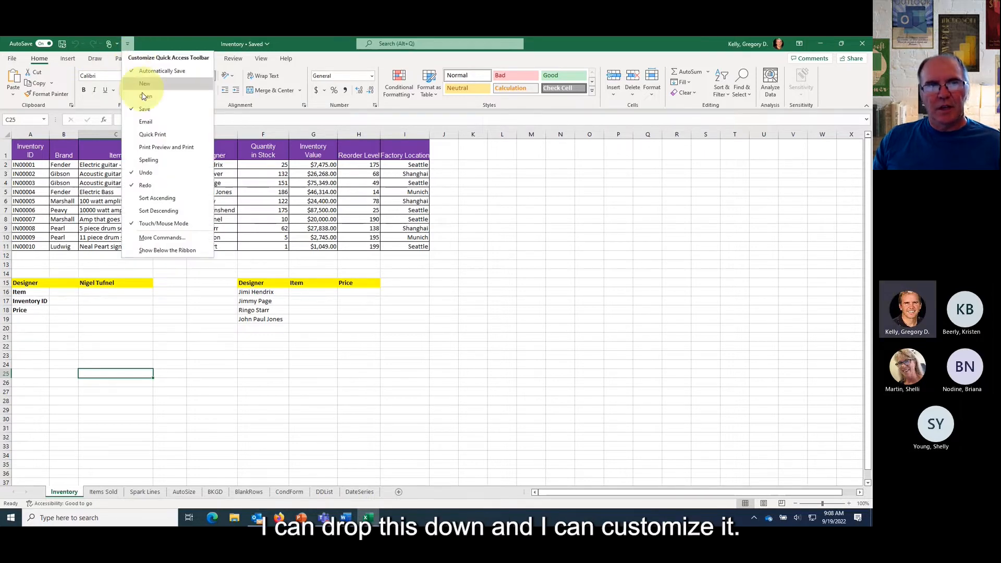
{"action": "left_click", "coordinate": [162, 239]}
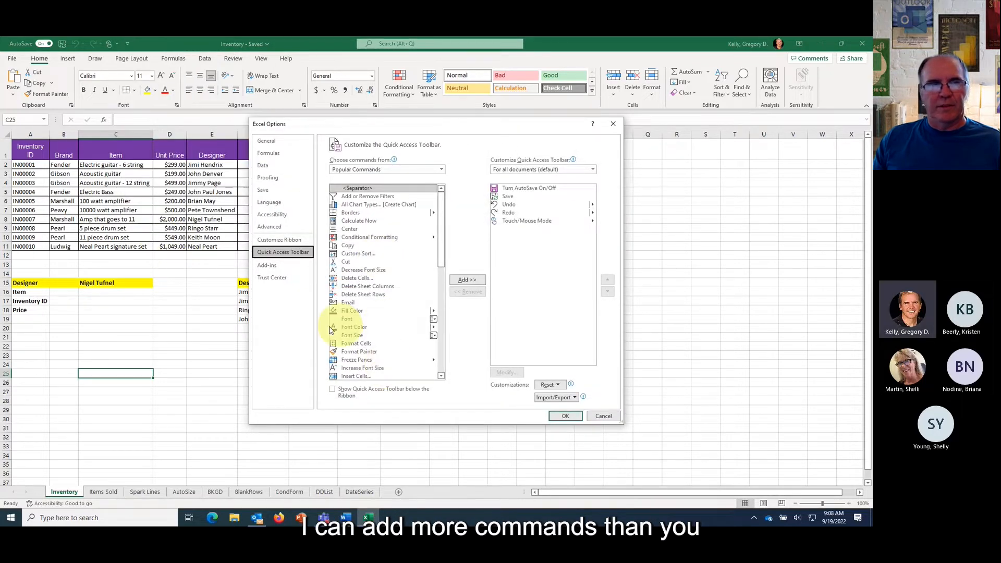
Add the Email and E-mail as PDF Attachment commands from All Commands to the Quick Access Toolbar
{"action": "left_click", "coordinate": [442, 170]}
{"action": "left_click", "coordinate": [369, 197]}
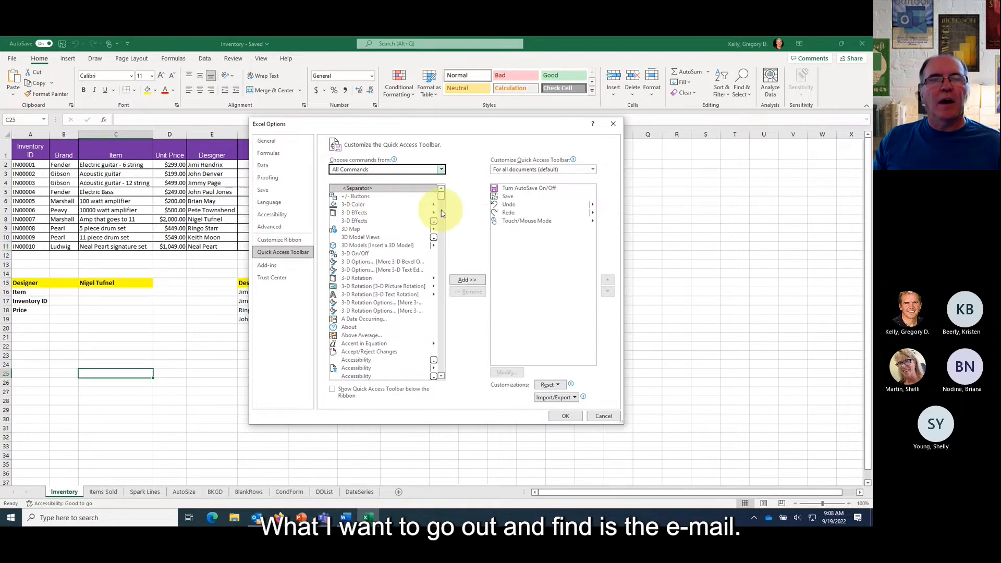
{"action": "left_click_drag", "start_coordinate": [441, 201], "coordinate": [443, 253]}
{"action": "scroll", "coordinate": [379, 246], "scroll_direction": "up", "scroll_amount": 6}
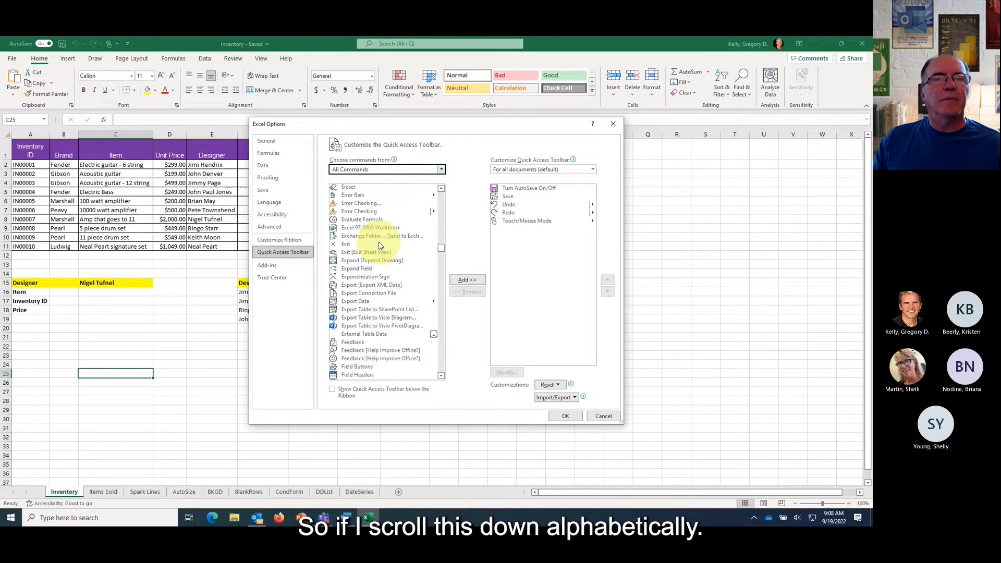
{"action": "scroll", "coordinate": [379, 246], "scroll_direction": "up", "scroll_amount": 2}
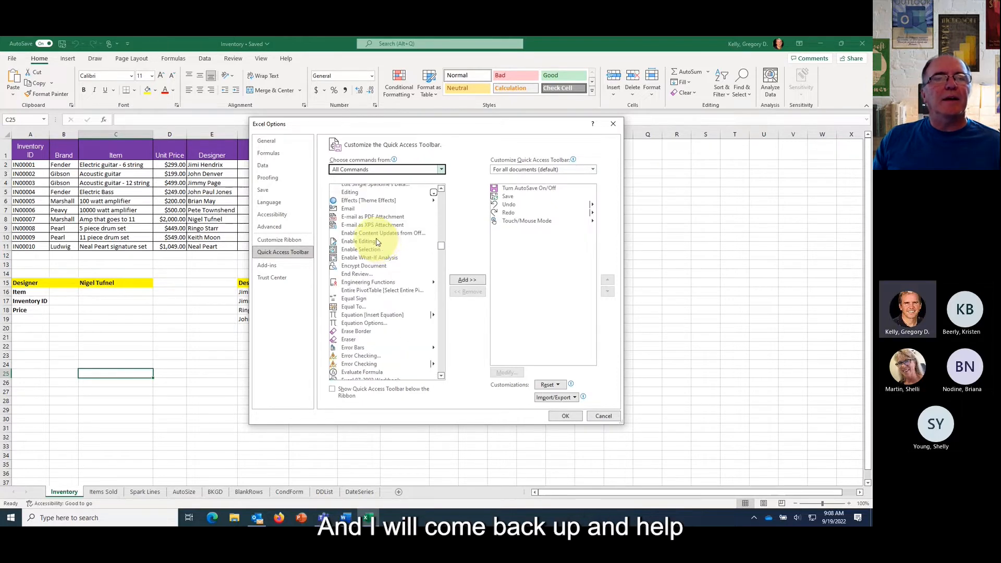
{"action": "double_click", "coordinate": [346, 209]}
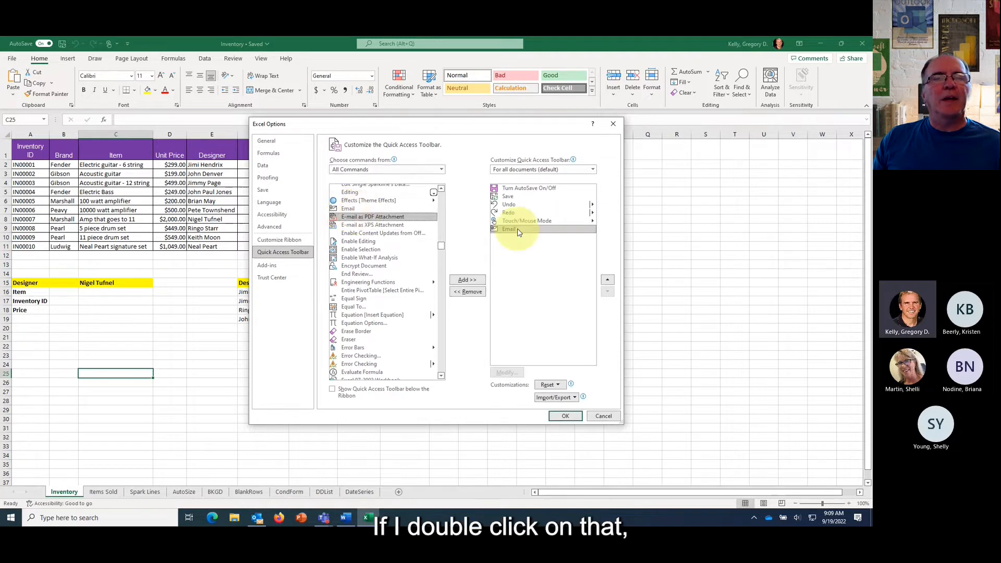
{"action": "double_click", "coordinate": [355, 217]}
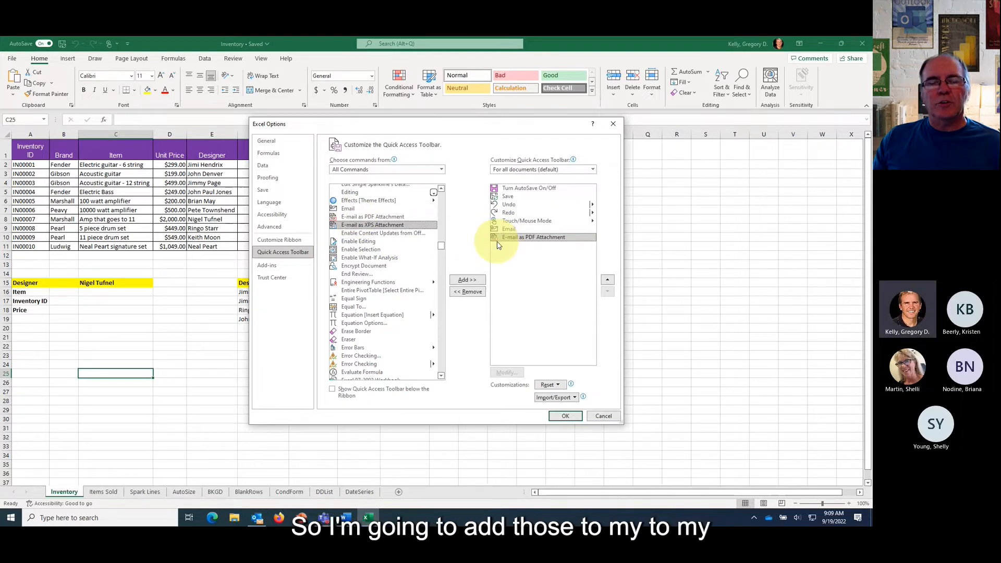
{"action": "left_click", "coordinate": [566, 417]}
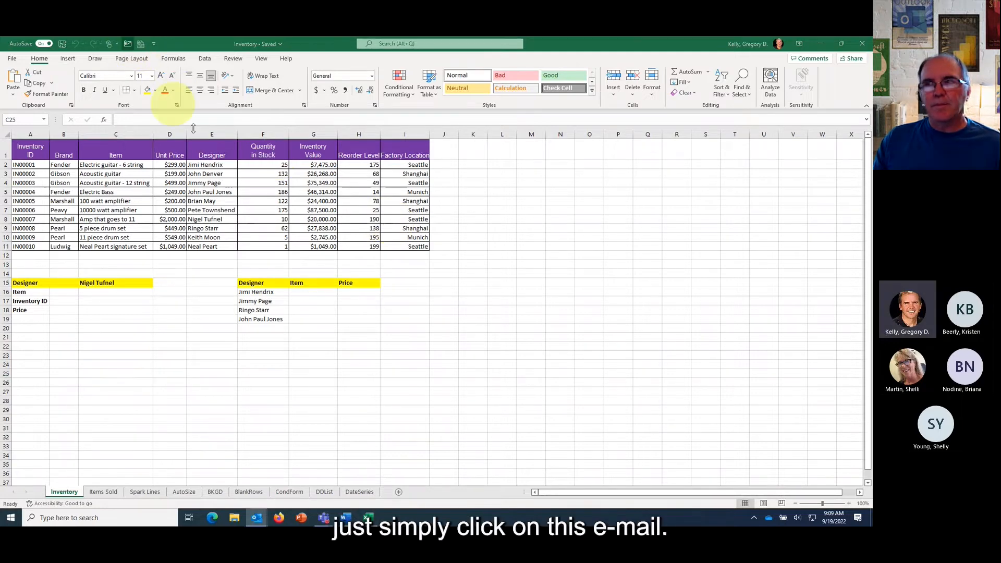
Test the new Email and E-mail as PDF Attachment buttons, previewing the attached PDF, then close the messages unsent
{"action": "left_click_drag", "start_coordinate": [871, 83], "coordinate": [255, 74]}
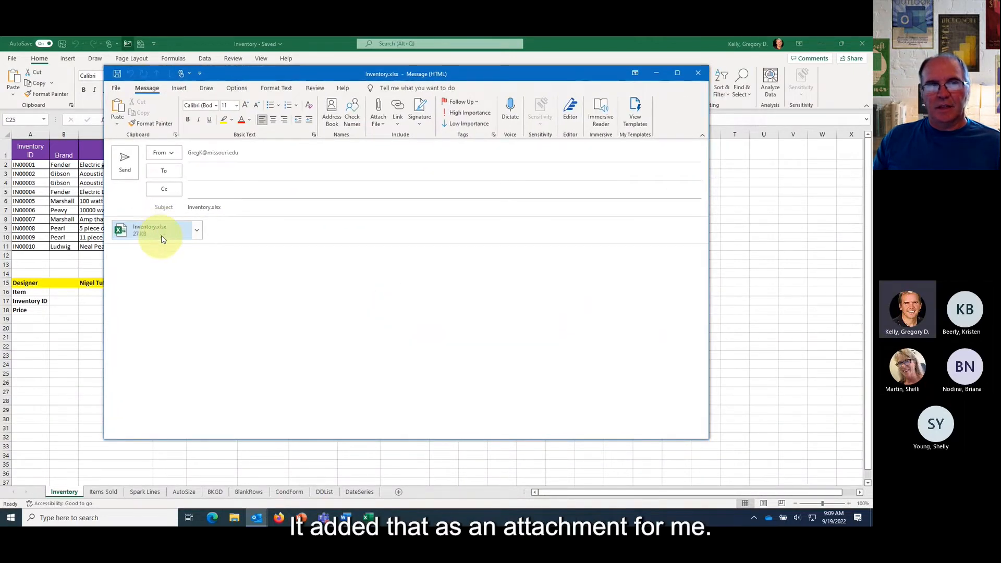
{"action": "left_click", "coordinate": [699, 74]}
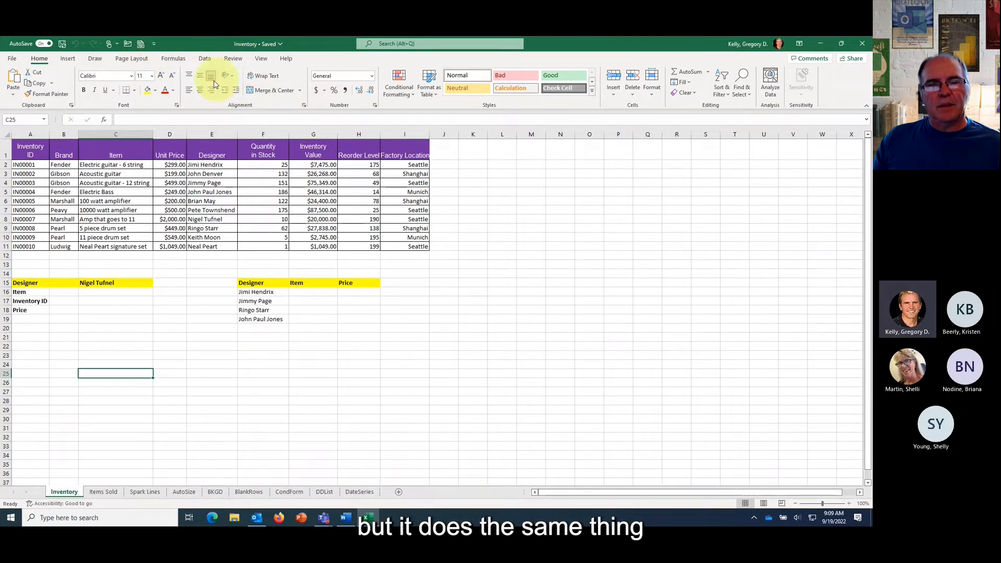
{"action": "left_click", "coordinate": [141, 46]}
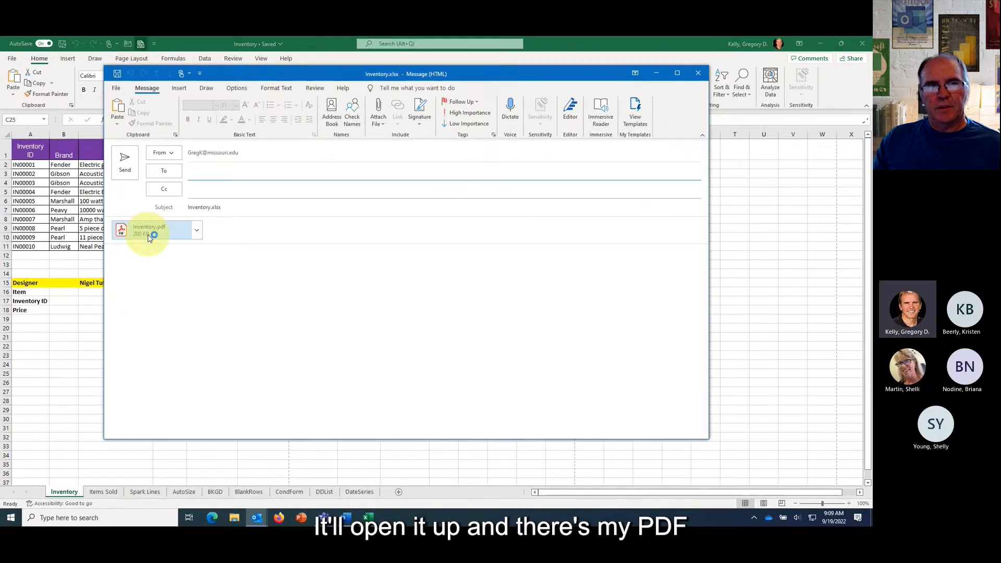
{"action": "left_click", "coordinate": [155, 239]}
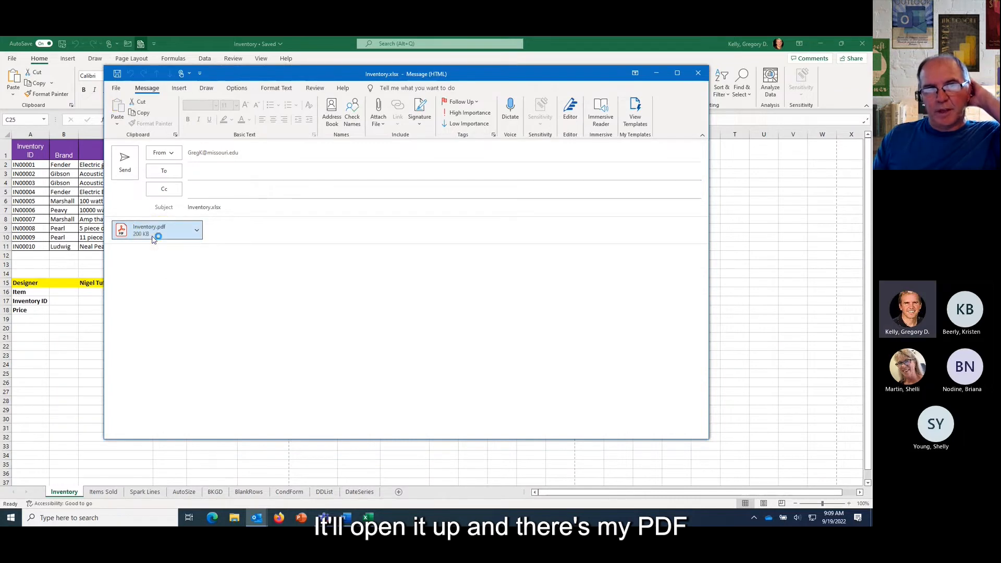
{"action": "double_click", "coordinate": [155, 240]}
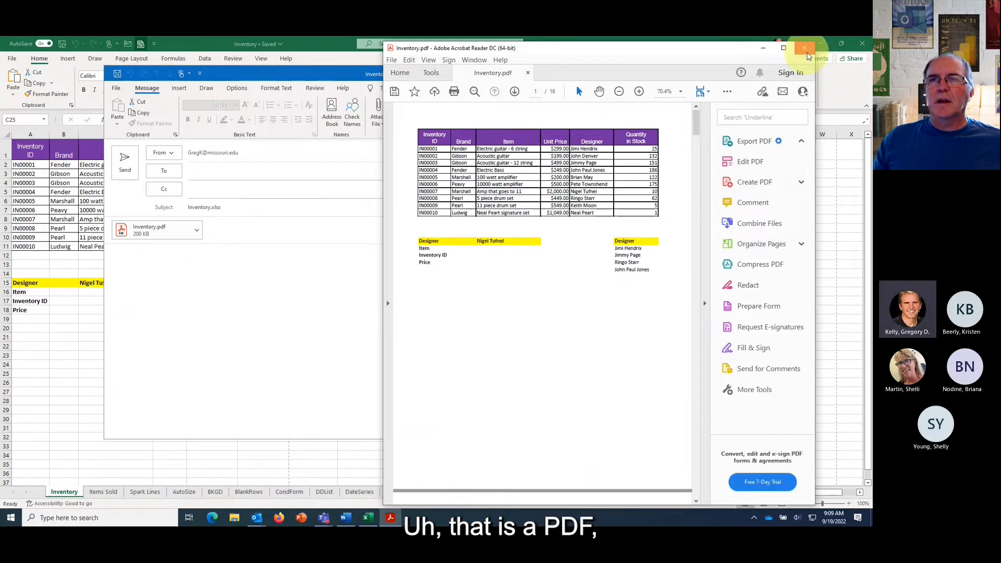
{"action": "left_click", "coordinate": [805, 50]}
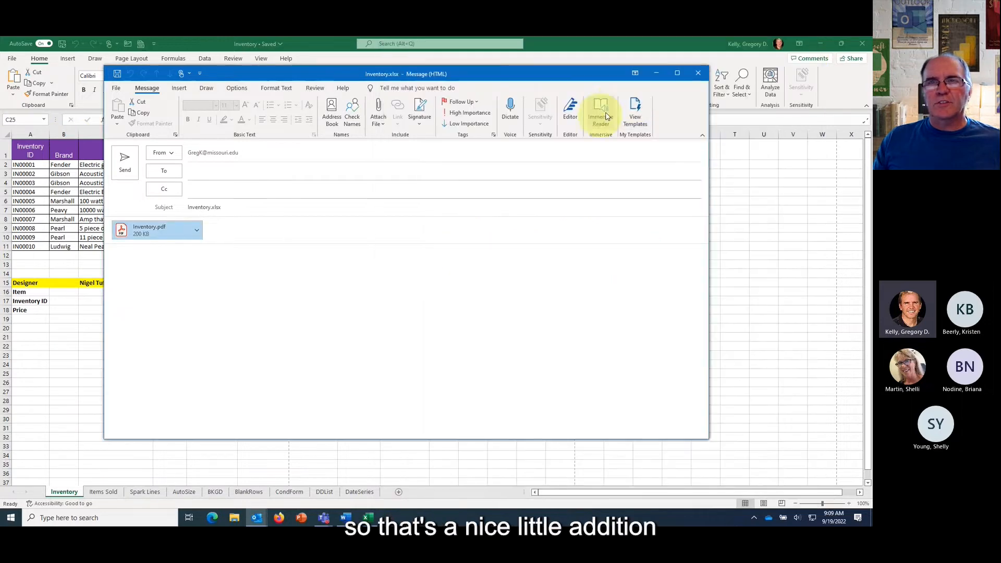
{"action": "left_click", "coordinate": [699, 76]}
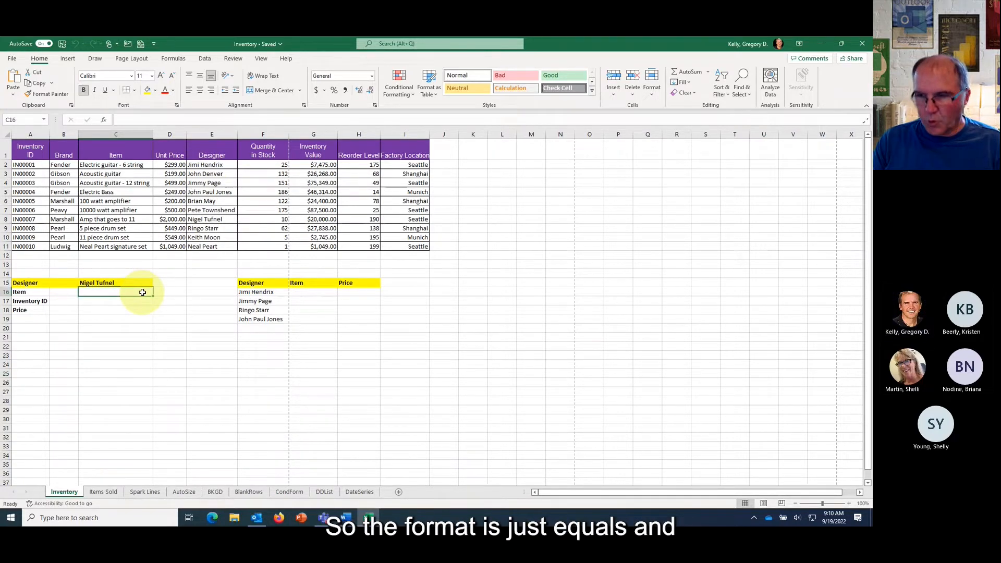
Enter =XLOOKUP(C15,E2:E11,C2:C11) in C16 to return the designer's item
{"action": "type", "text": "="}
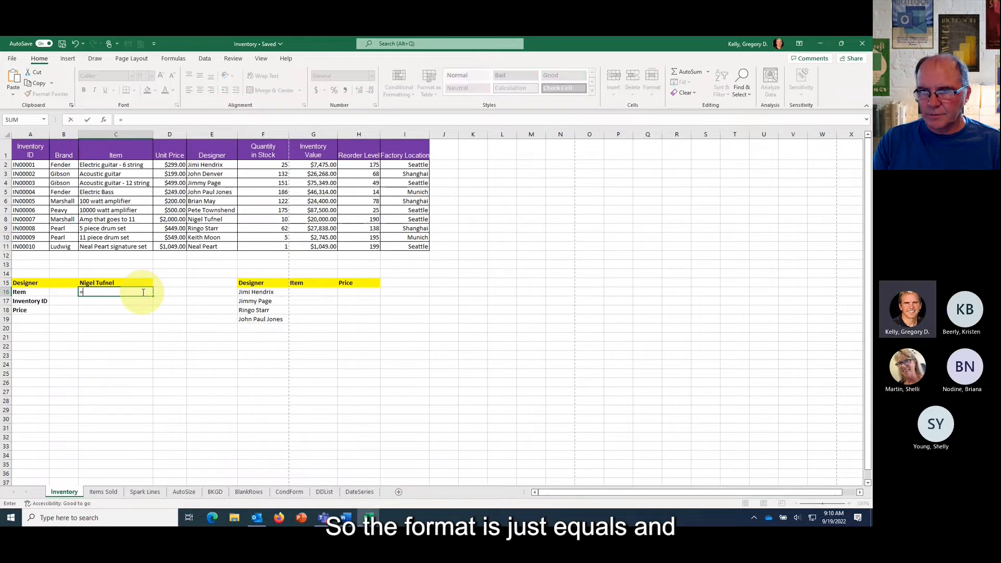
{"action": "type", "text": "xl"}
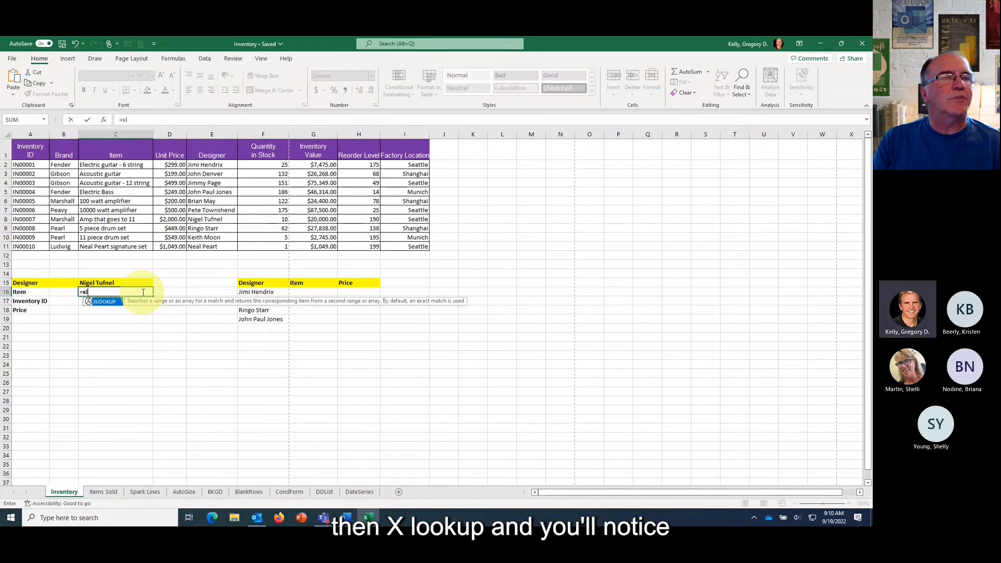
{"action": "key", "text": "Tab"}
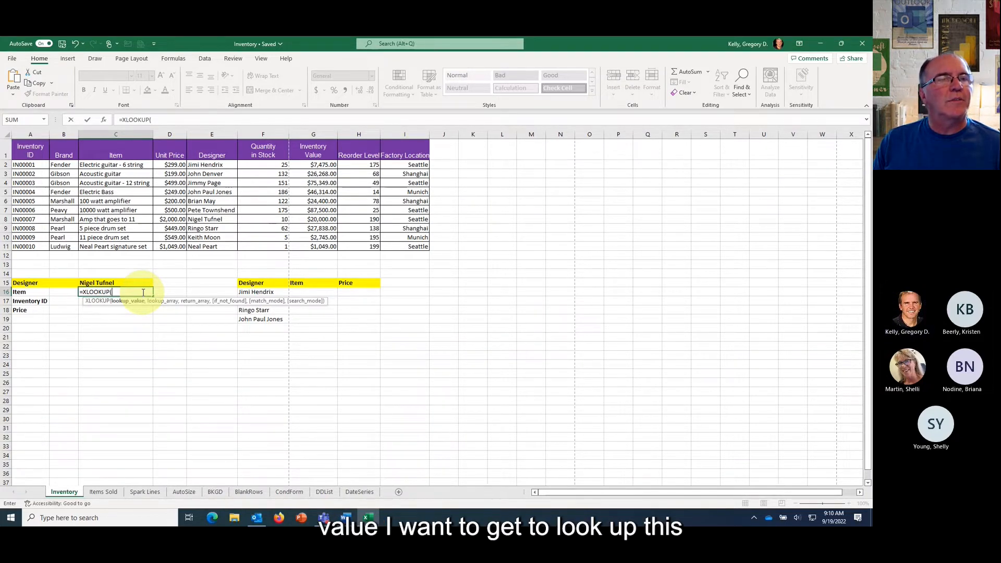
{"action": "key", "text": "Up"}
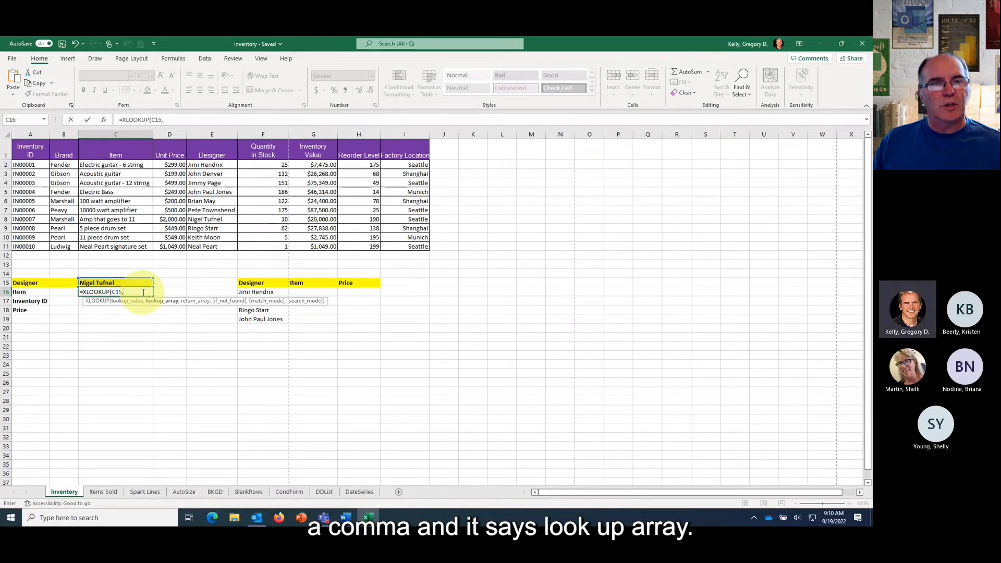
{"action": "left_click_drag", "start_coordinate": [212, 166], "coordinate": [211, 244]}
{"action": "left_click_drag", "start_coordinate": [211, 246], "coordinate": [211, 245]}
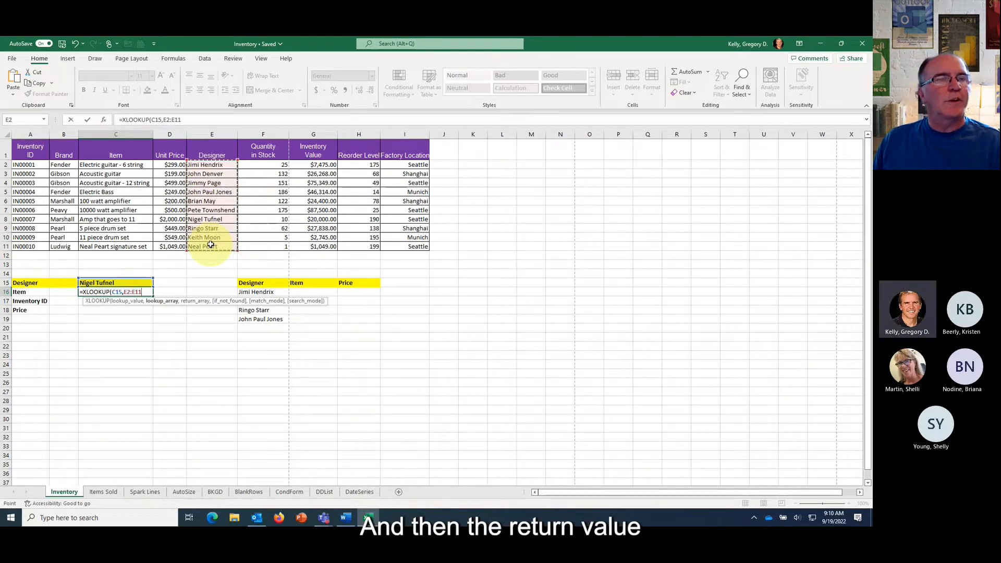
{"action": "type", "text": ","}
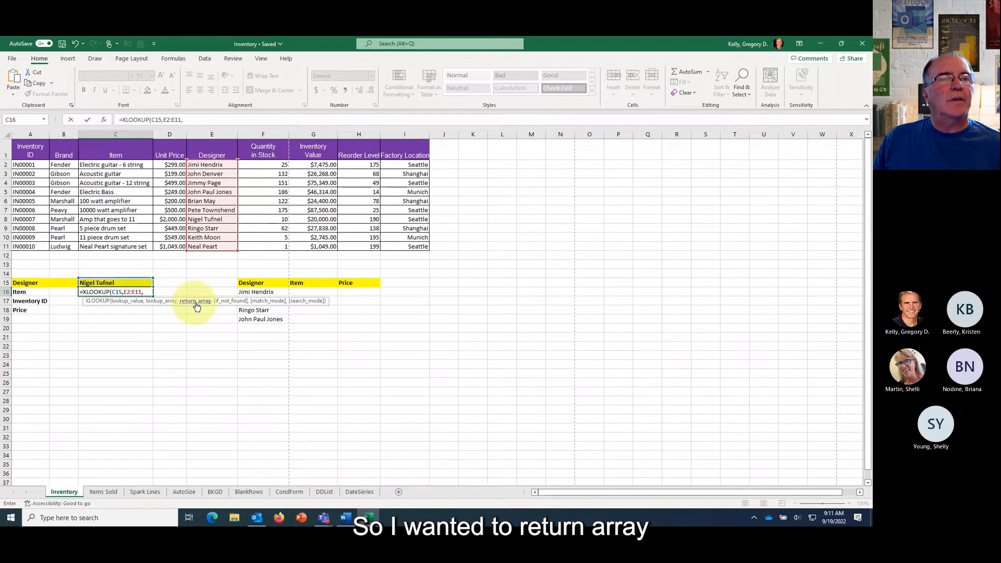
{"action": "left_click_drag", "start_coordinate": [119, 166], "coordinate": [127, 253]}
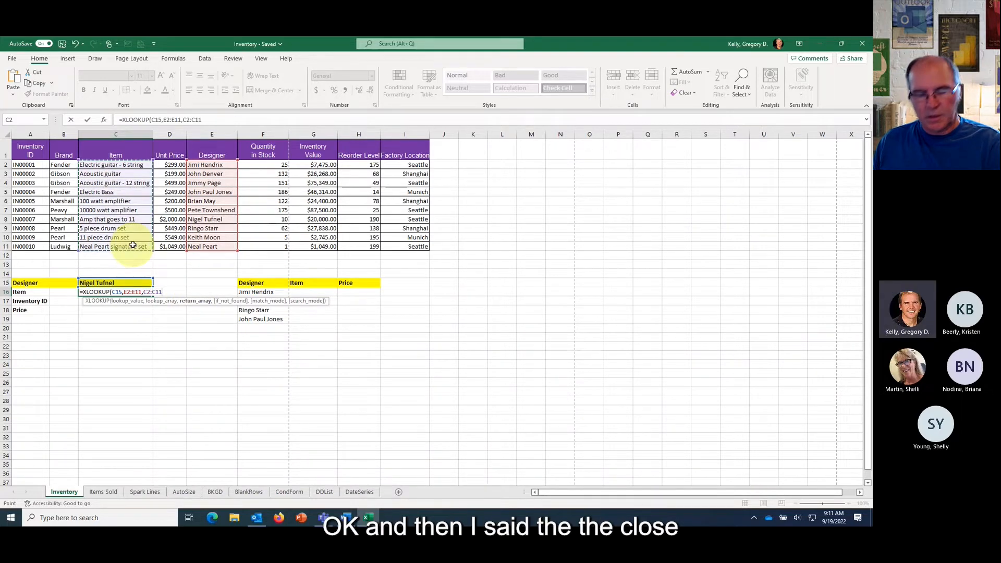
{"action": "type", "text": ")"}
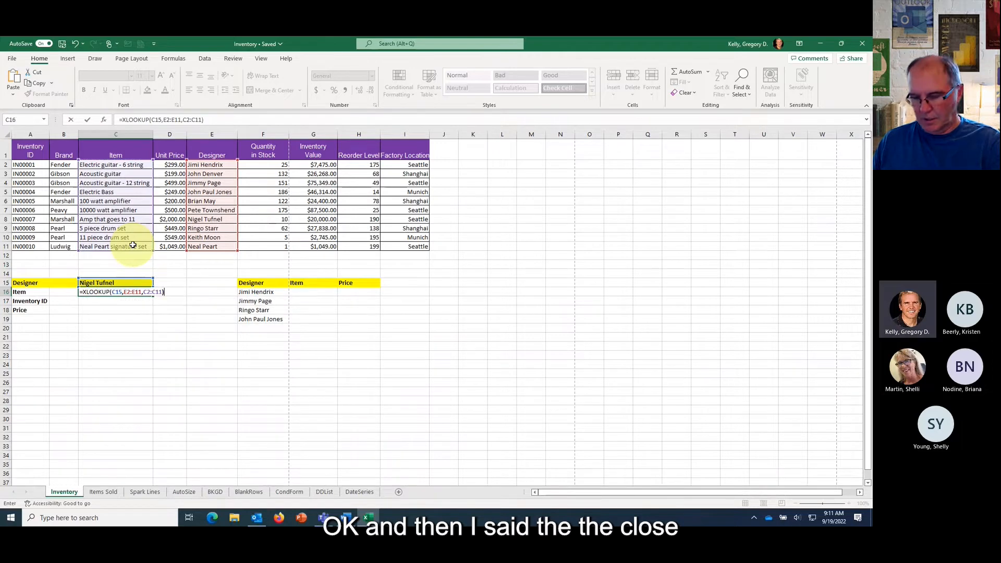
{"action": "key", "text": "Return"}
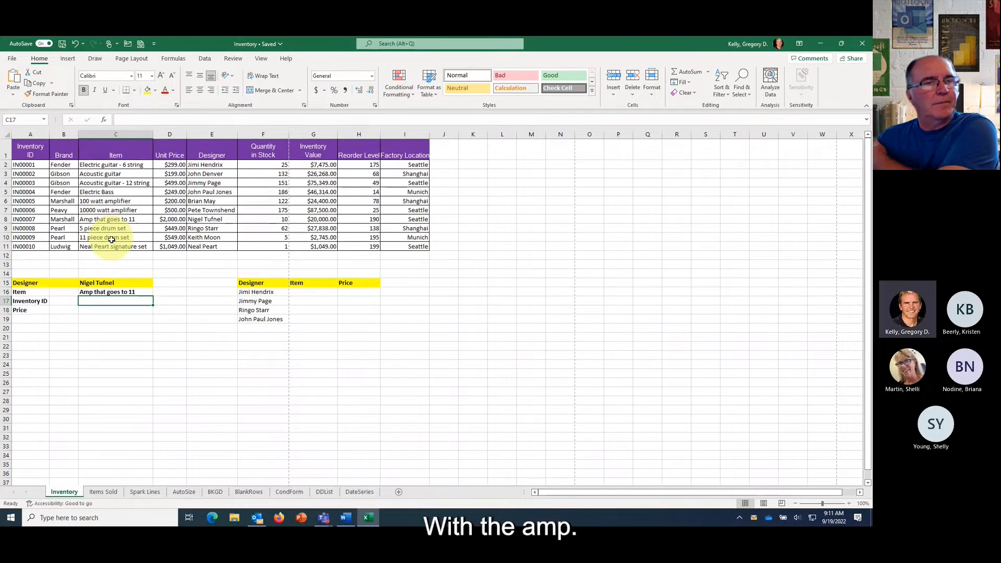
Copy the C16 formula down to C18 and try Flash Fill on the copied cells
{"action": "left_click", "coordinate": [127, 293]}
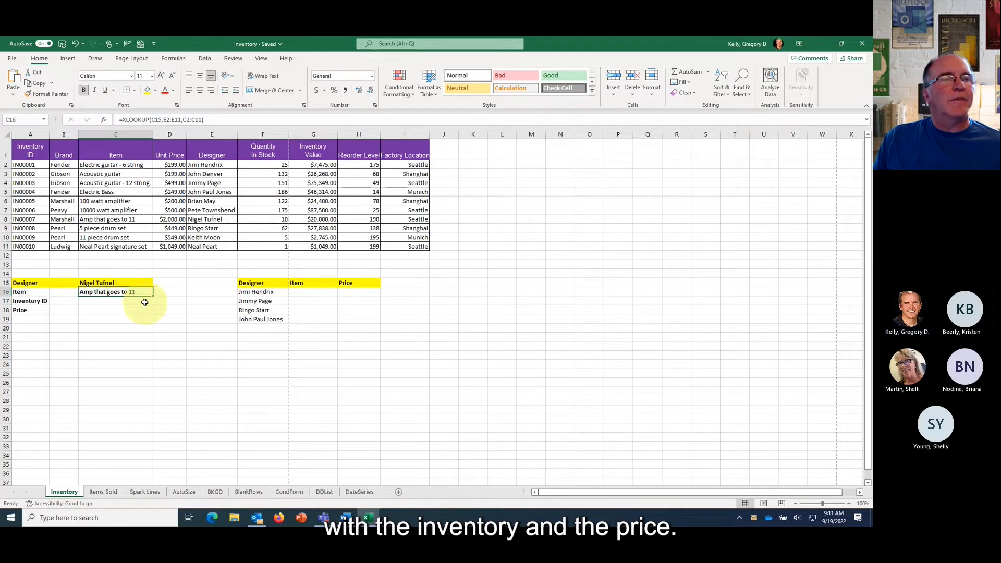
{"action": "left_click_drag", "start_coordinate": [154, 296], "coordinate": [144, 311]}
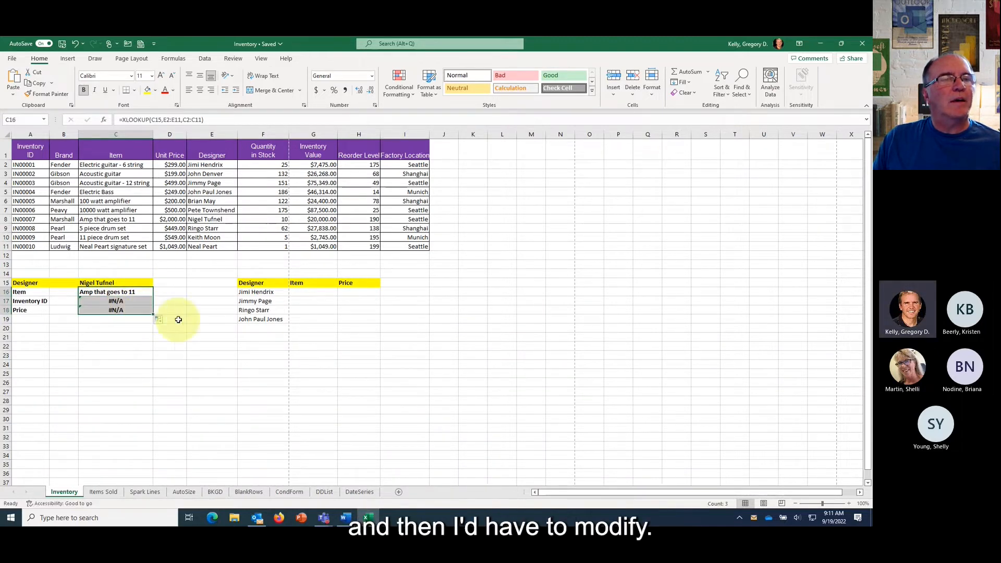
{"action": "left_click", "coordinate": [159, 321]}
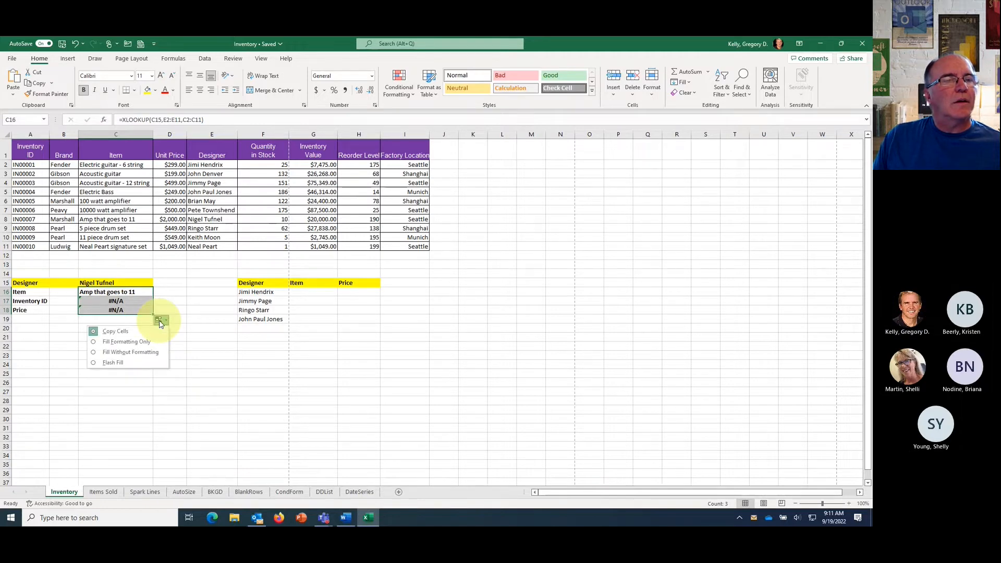
{"action": "left_click", "coordinate": [125, 362]}
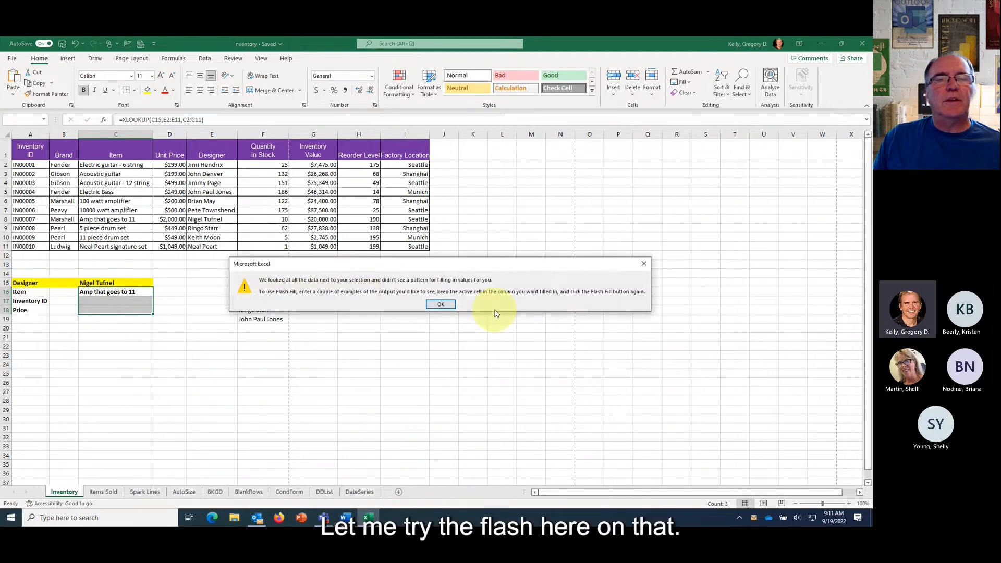
{"action": "left_click", "coordinate": [441, 304]}
{"action": "left_click_drag", "start_coordinate": [121, 356], "coordinate": [121, 346]}
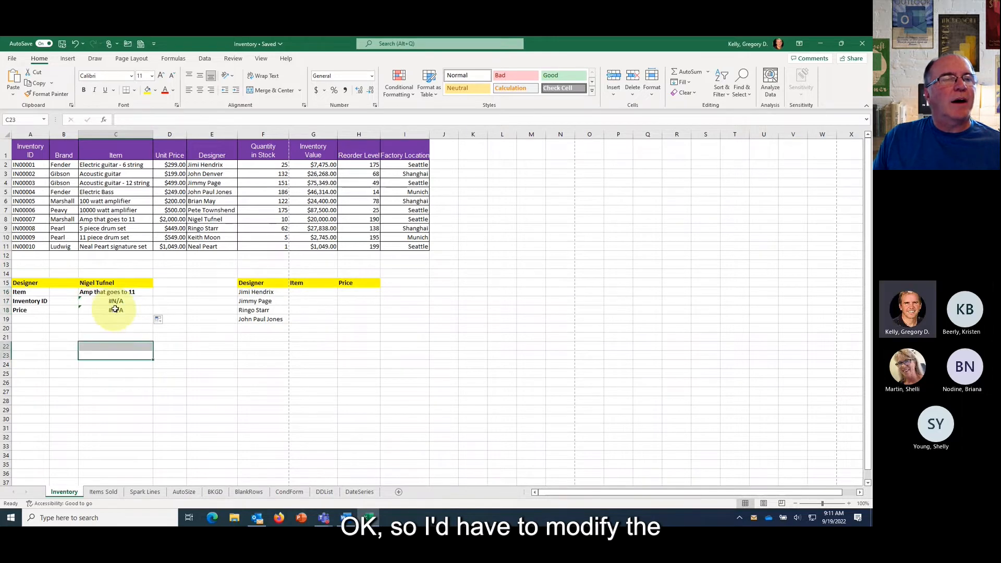
Edit the C17 formula to =XLOOKUP(C15,E2:E11,A2:A11) so it returns the designer's inventory ID
{"action": "left_click", "coordinate": [116, 301]}
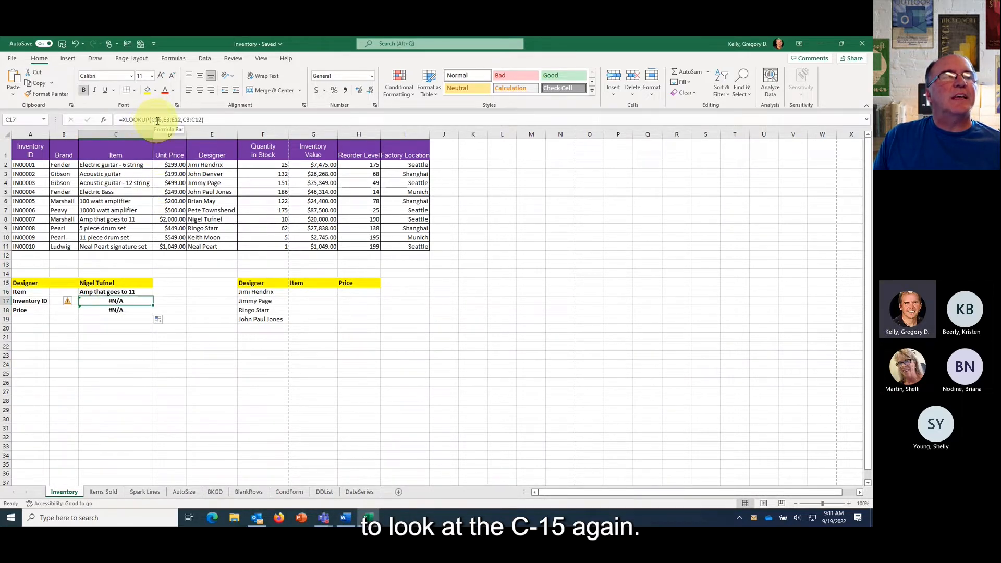
{"action": "left_click", "coordinate": [157, 120]}
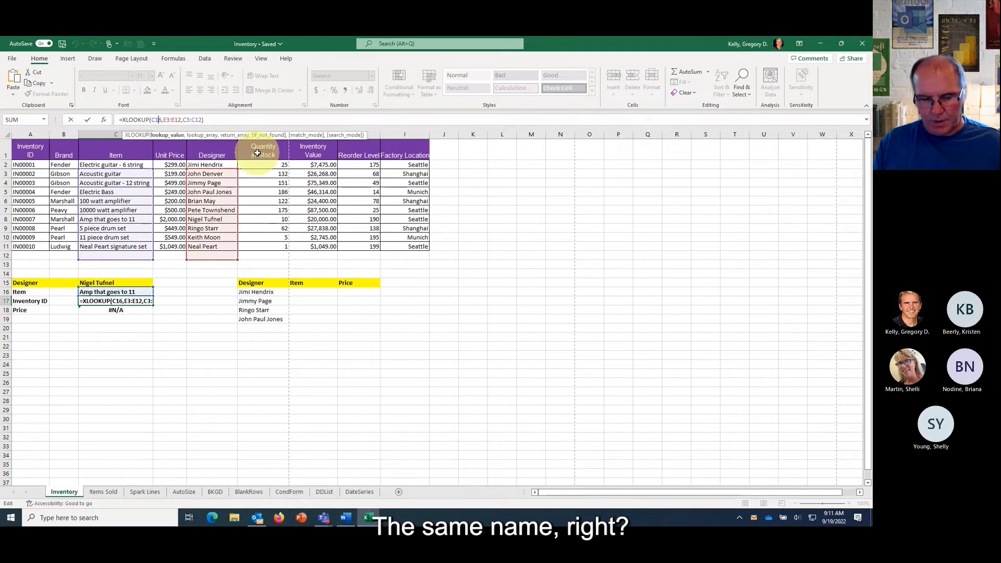
{"action": "key", "text": "Delete"}
{"action": "type", "text": "5"}
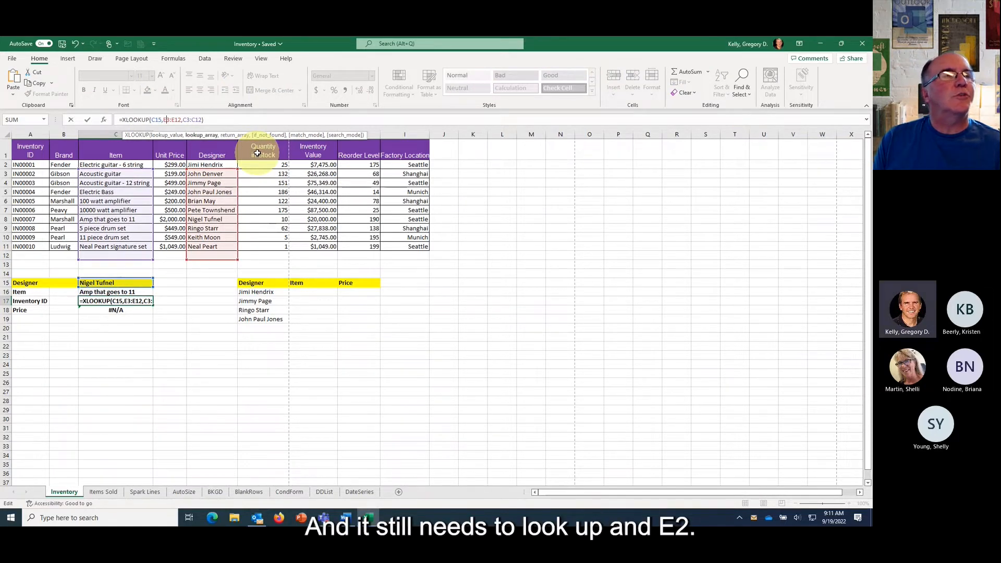
{"action": "key", "text": "Delete"}
{"action": "type", "text": "2"}
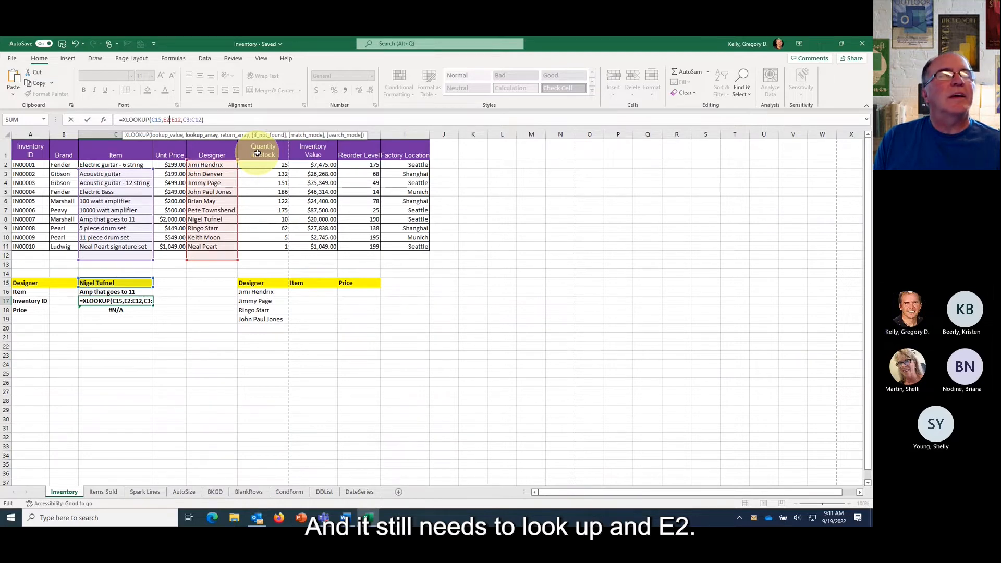
{"action": "key", "text": "Right"}
{"action": "key", "text": "Delete"}
{"action": "type", "text": "1"}
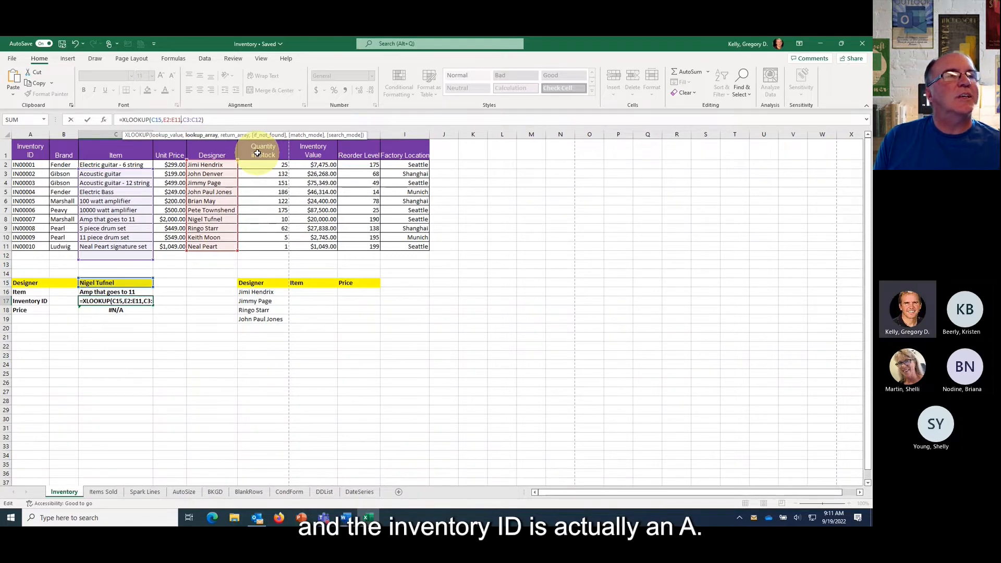
{"action": "type", "text": "a2"}
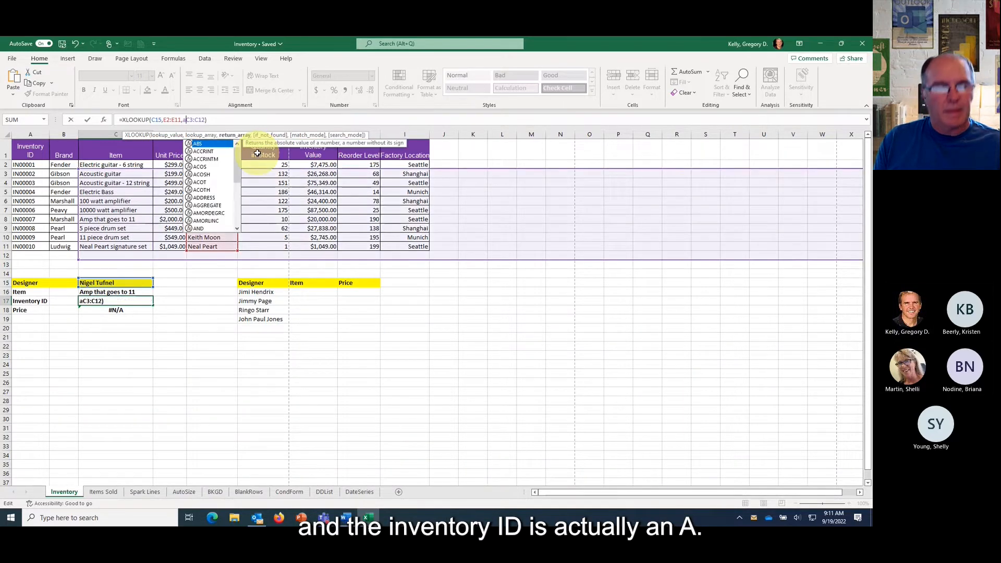
{"action": "key", "text": "Delete"}
{"action": "key", "text": "Delete"}
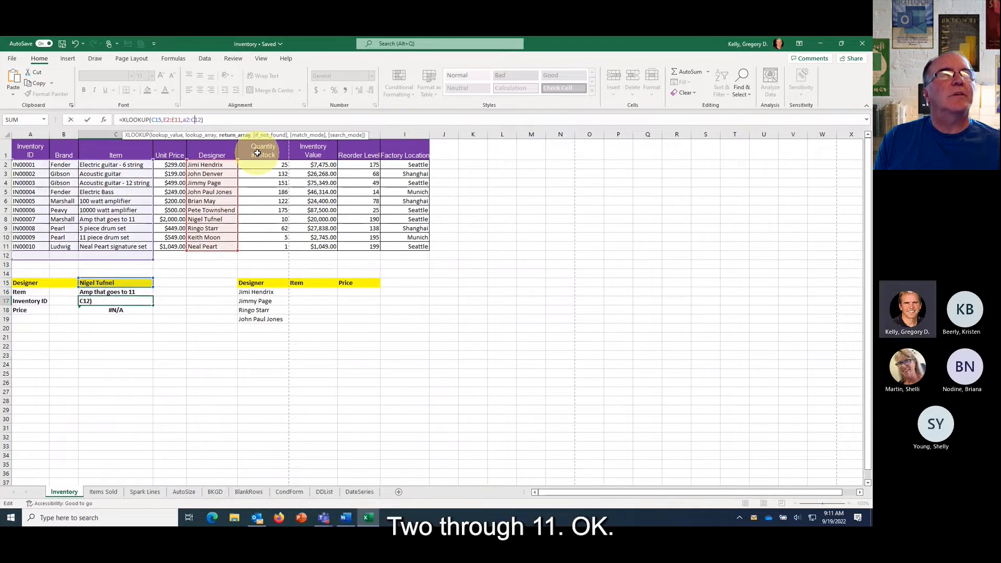
{"action": "key", "text": "Delete"}
{"action": "type", "text": "a11"}
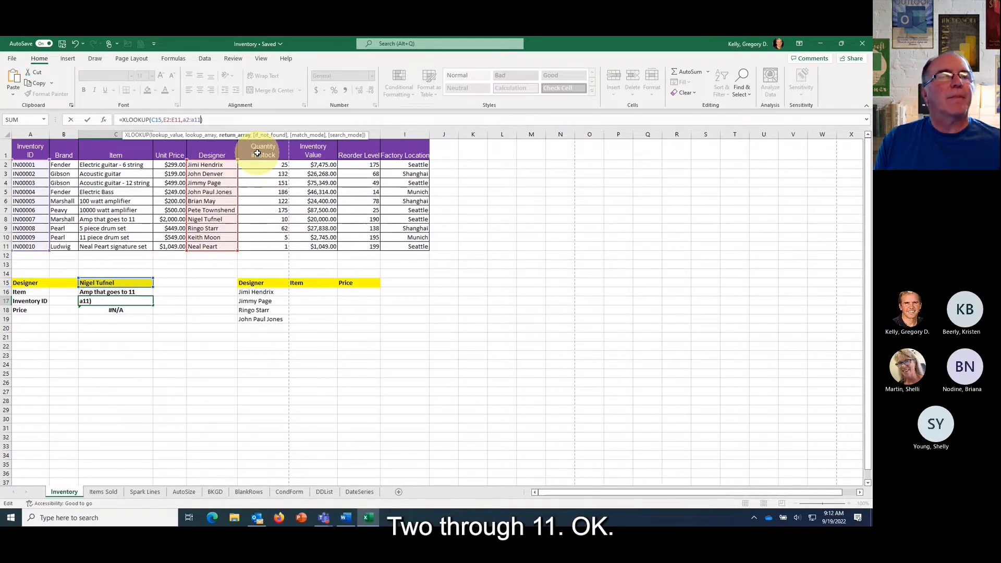
{"action": "key", "text": "Return"}
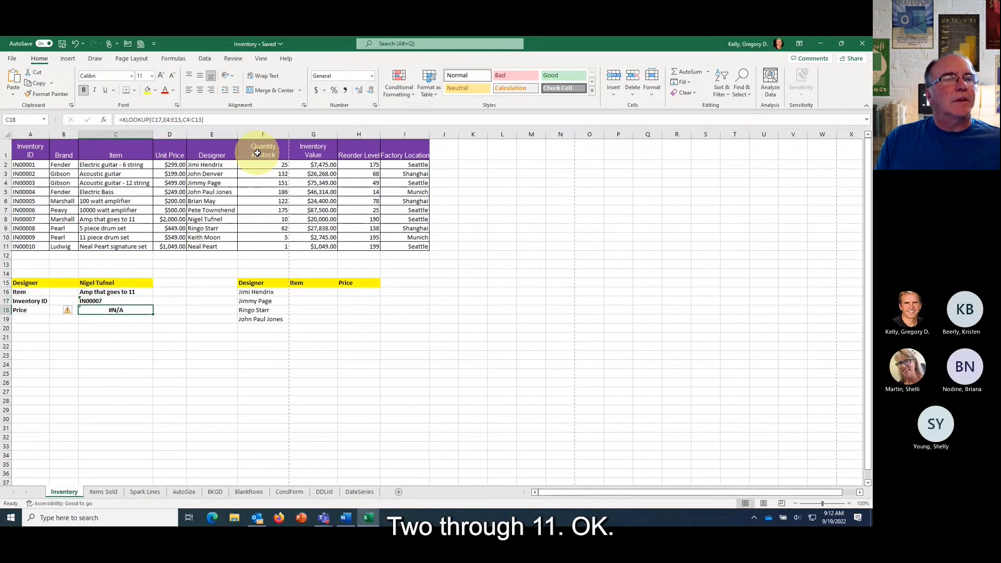
Copy the C17 formula into C18 and change it to =XLOOKUP(C15,E2:E11,D2:D11) to return the price
{"action": "key", "text": "Up"}
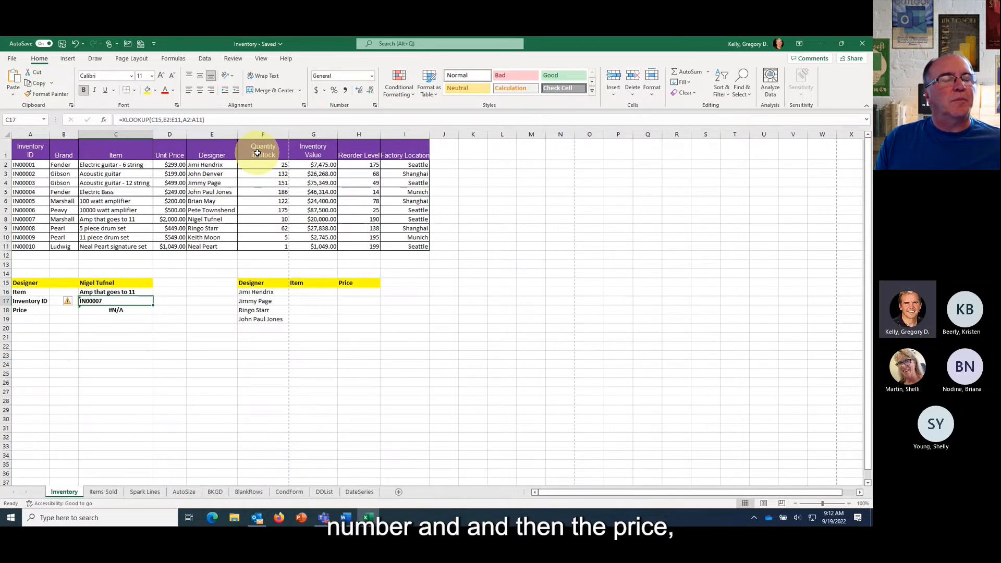
{"action": "key", "text": "ctrl+c"}
{"action": "key", "text": "Down"}
{"action": "key", "text": "ctrl+v"}
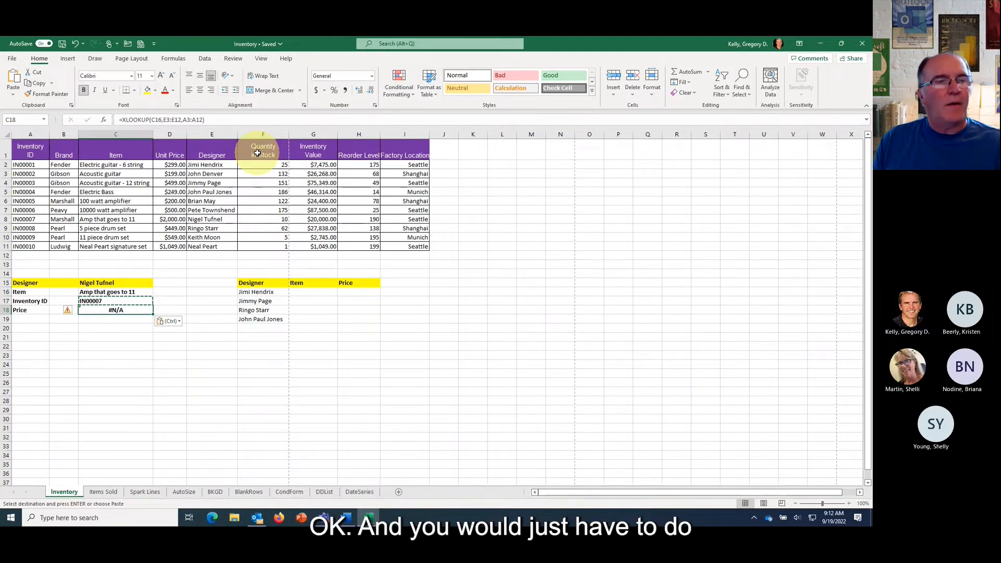
{"action": "key", "text": "F2"}
{"action": "key", "text": "Left"}
{"action": "key", "text": "Left"}
{"action": "key", "text": "Left"}
{"action": "key", "text": "Left"}
{"action": "key", "text": "Left"}
{"action": "key", "text": "Left"}
{"action": "key", "text": "Left"}
{"action": "key", "text": "Left"}
{"action": "key", "text": "Left"}
{"action": "key", "text": "Left"}
{"action": "key", "text": "Left"}
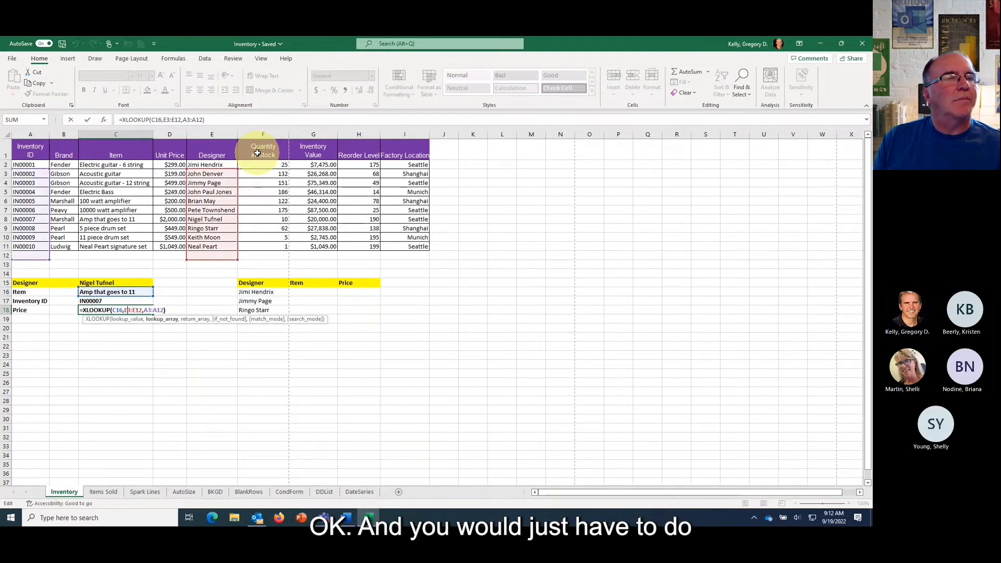
{"action": "key", "text": "Left"}
{"action": "key", "text": "Left"}
{"action": "key", "text": "Left"}
{"action": "key", "text": "Left"}
{"action": "key", "text": "Left"}
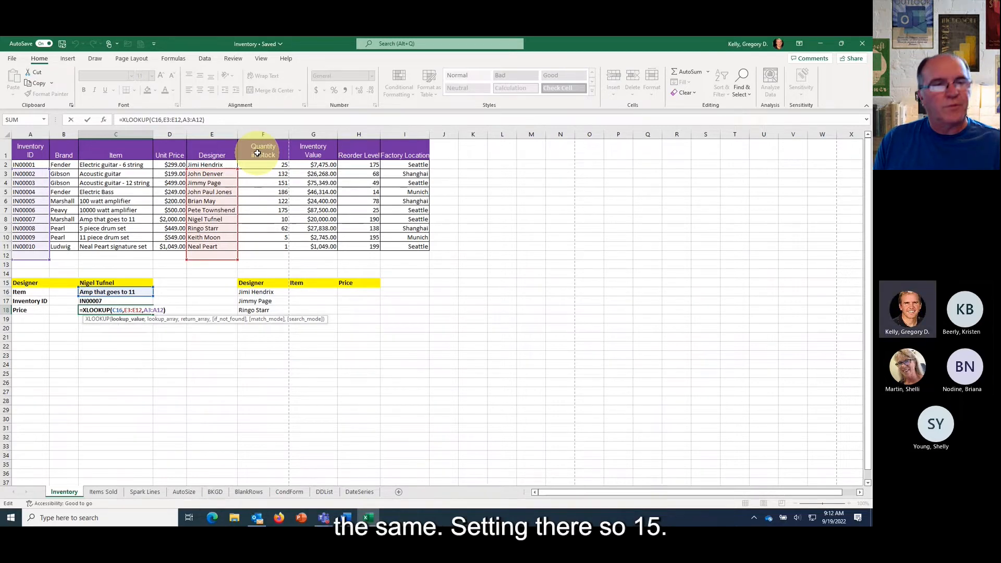
{"action": "key", "text": "Delete"}
{"action": "type", "text": "5"}
{"action": "key", "text": "Right"}
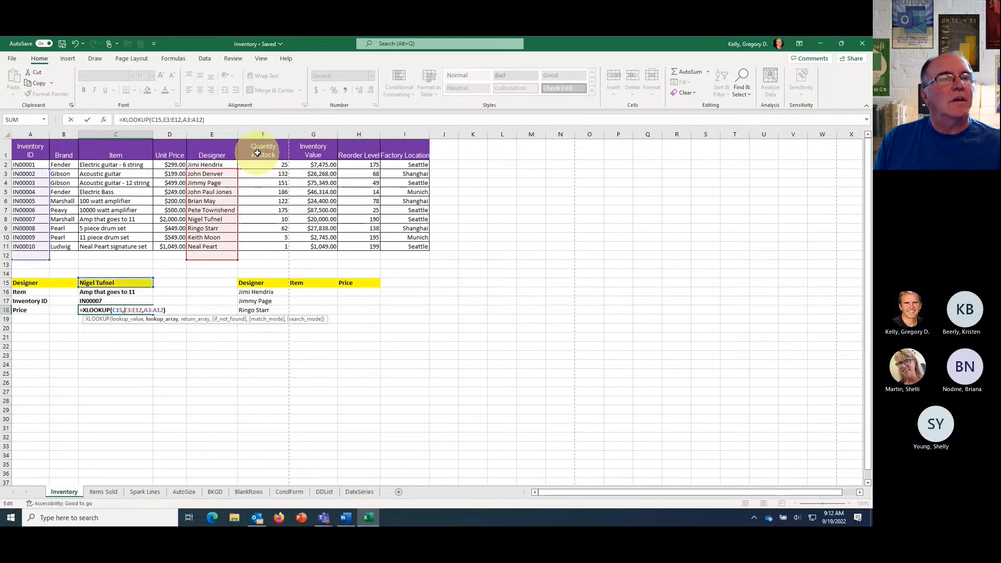
{"action": "key", "text": "Right"}
{"action": "type", "text": "2"}
{"action": "key", "text": "Delete"}
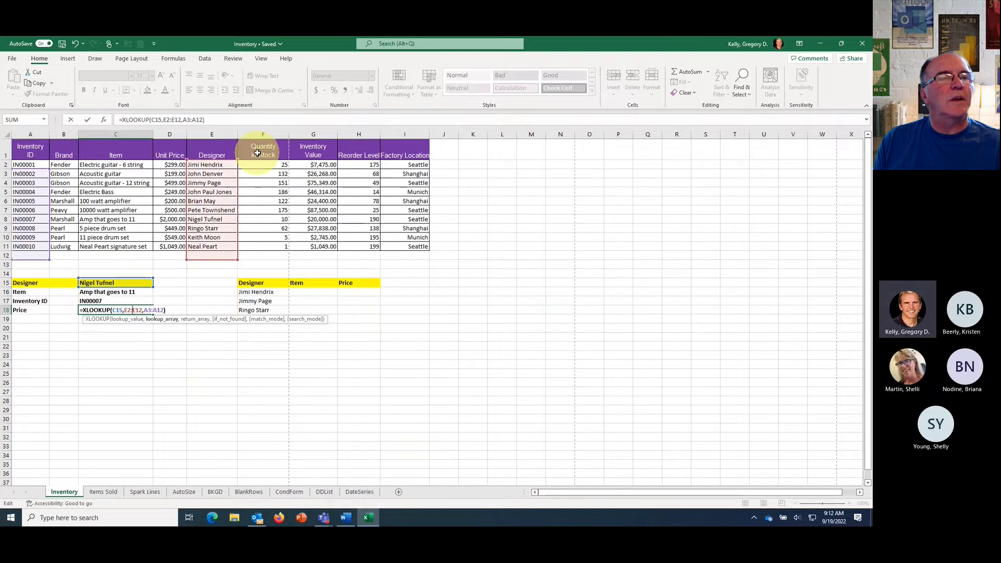
{"action": "key", "text": "Right"}
{"action": "key", "text": "Right"}
{"action": "key", "text": "Right"}
{"action": "type", "text": "1"}
{"action": "key", "text": "Delete"}
{"action": "key", "text": "Right"}
{"action": "key", "text": "Right"}
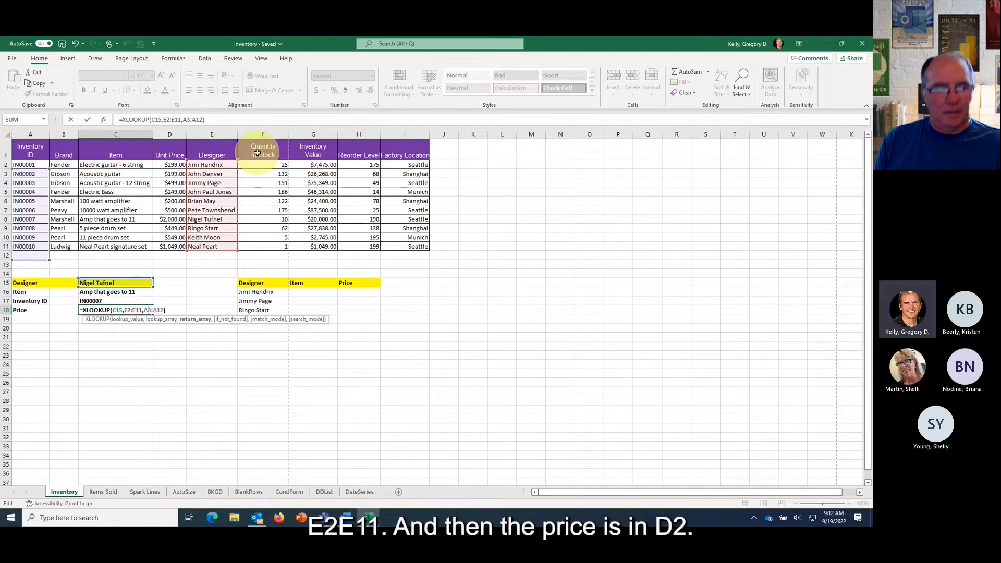
{"action": "key", "text": "BackSpace"}
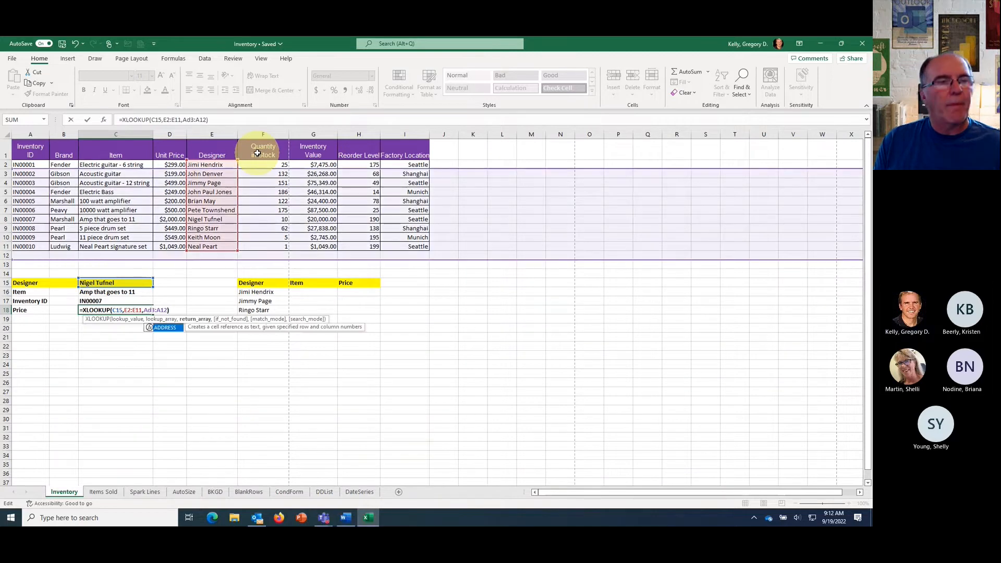
{"action": "type", "text": "d"}
{"action": "key", "text": "Delete"}
{"action": "type", "text": "2"}
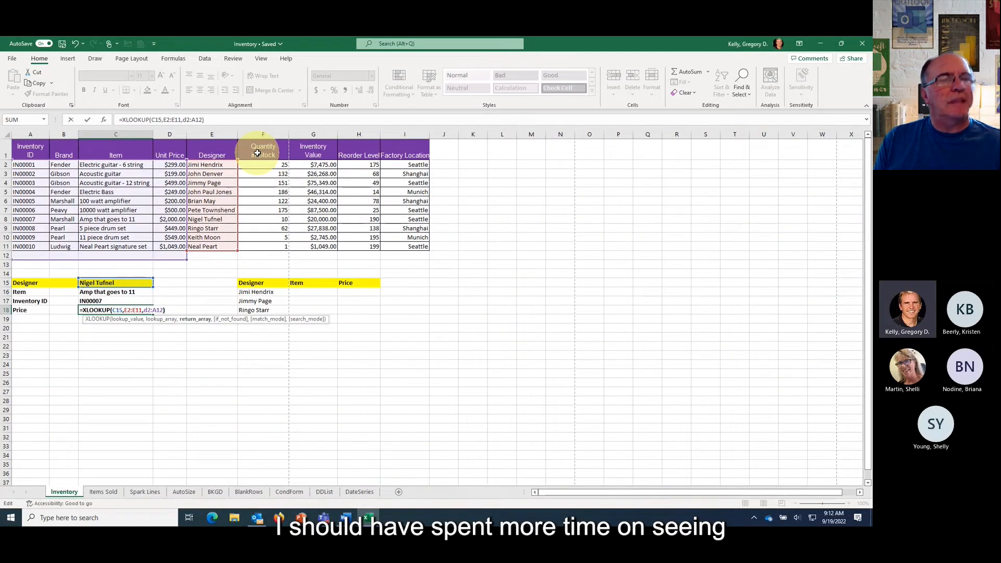
{"action": "key", "text": "Delete"}
{"action": "type", "text": "d11"}
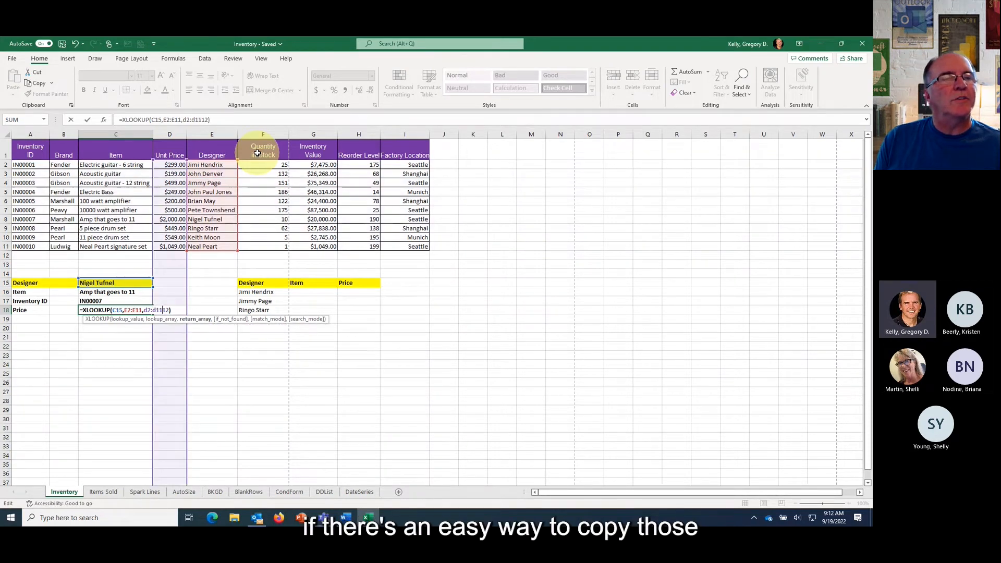
{"action": "key", "text": "Delete"}
{"action": "key", "text": "Return"}
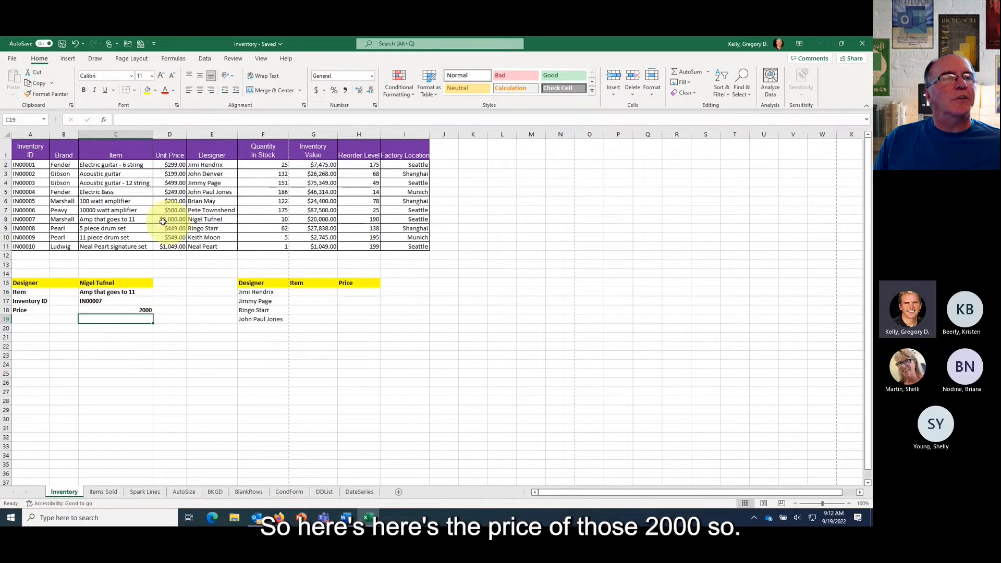
Apply the Currency number format to the price in C18
{"action": "left_click", "coordinate": [141, 310]}
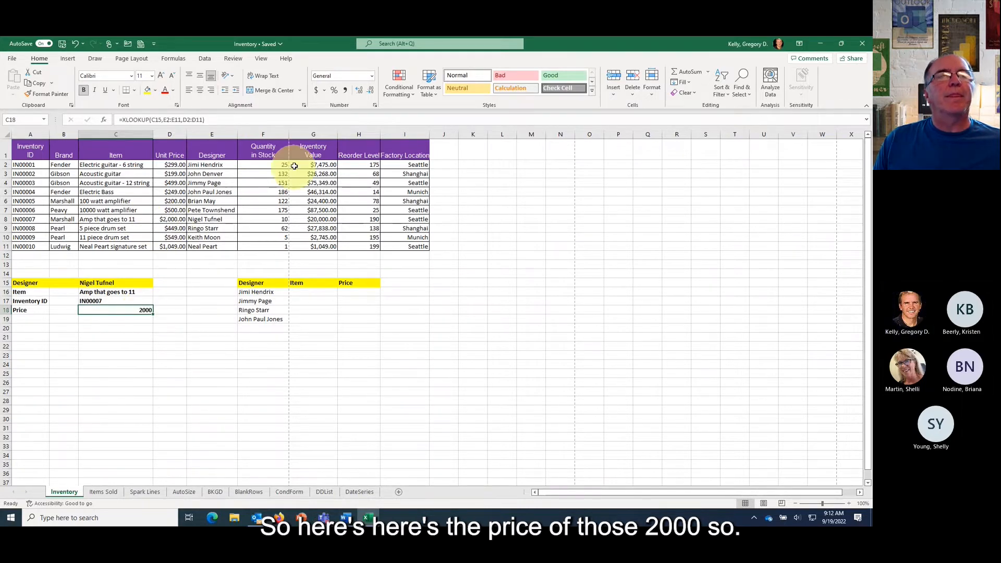
{"action": "left_click", "coordinate": [325, 94]}
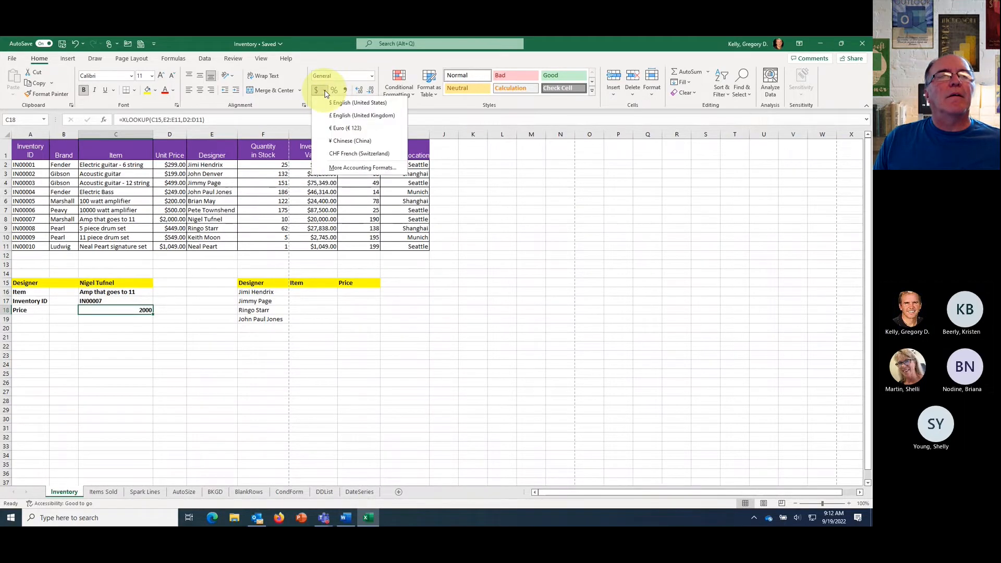
{"action": "left_click", "coordinate": [372, 76]}
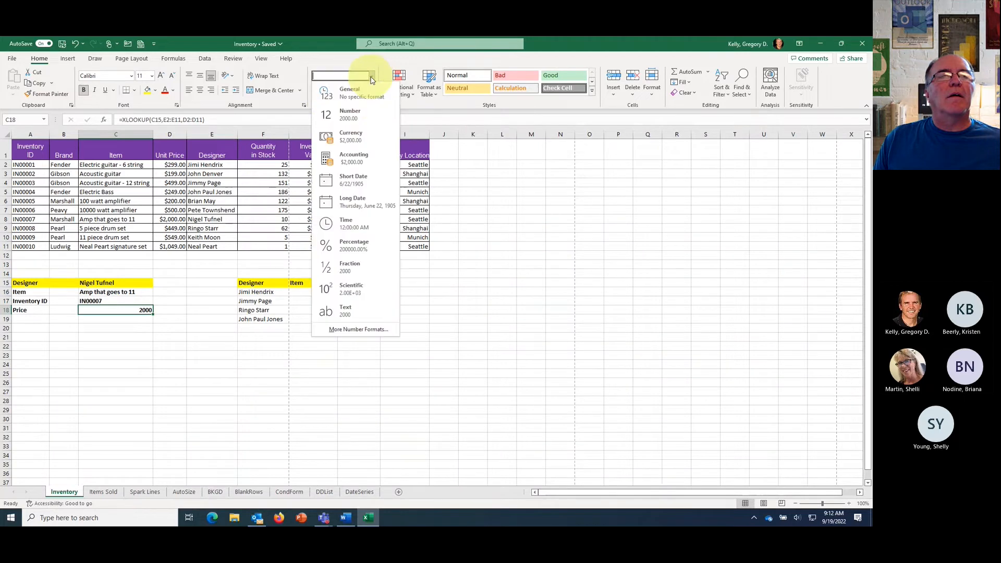
{"action": "left_click", "coordinate": [360, 134]}
{"action": "left_click", "coordinate": [131, 356]}
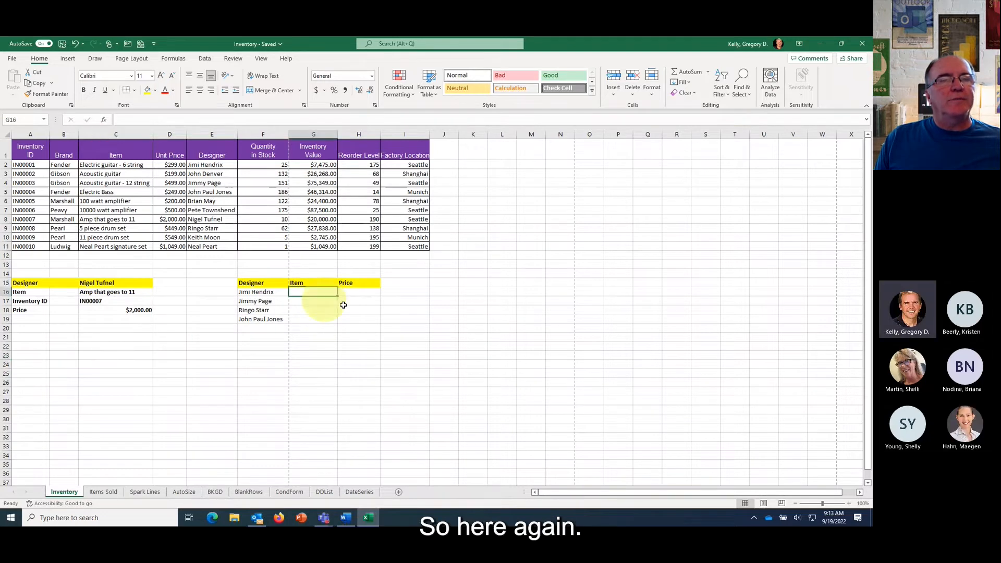
Enter =XLOOKUP(F16,E2:E11,C2:D11) in G16 to return both the item and price for the designer in F16
{"action": "left_click", "coordinate": [297, 299]}
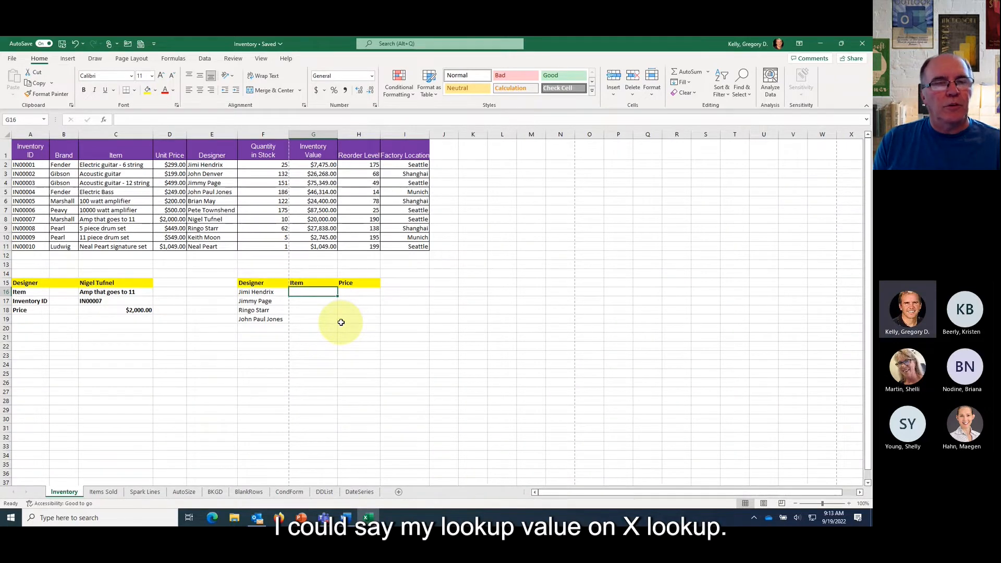
{"action": "type", "text": "=x"}
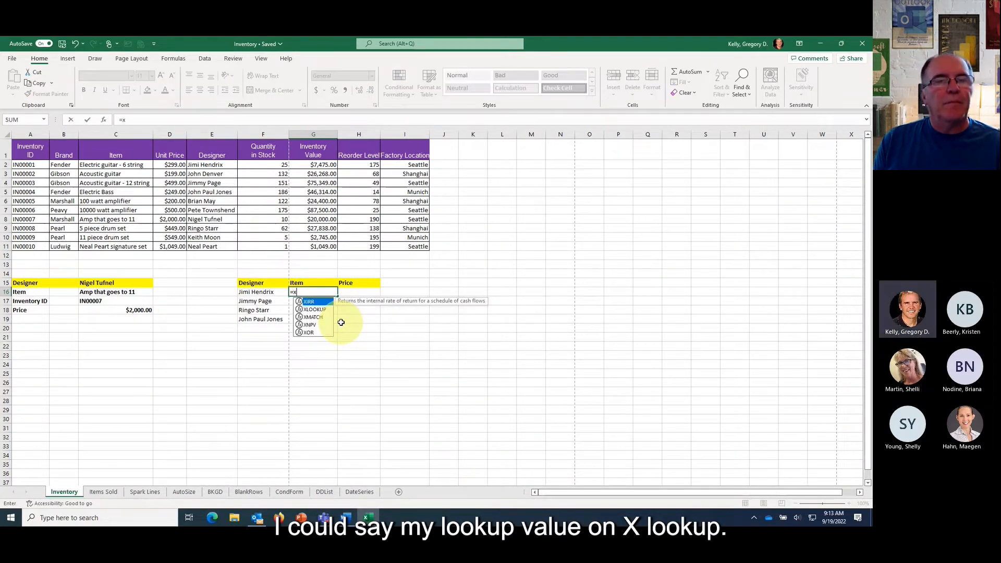
{"action": "key", "text": "Down"}
{"action": "key", "text": "Tab"}
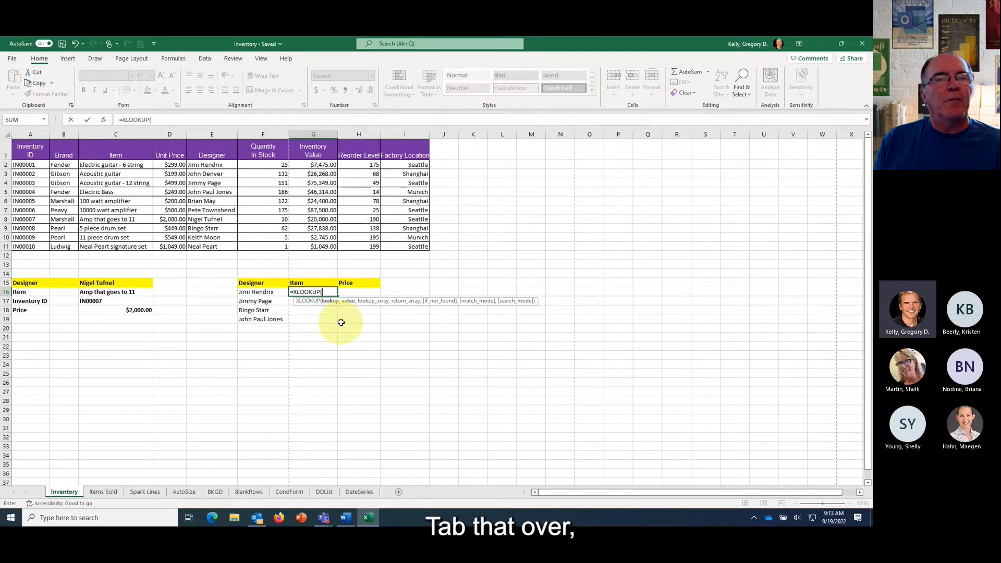
{"action": "key", "text": "Left"}
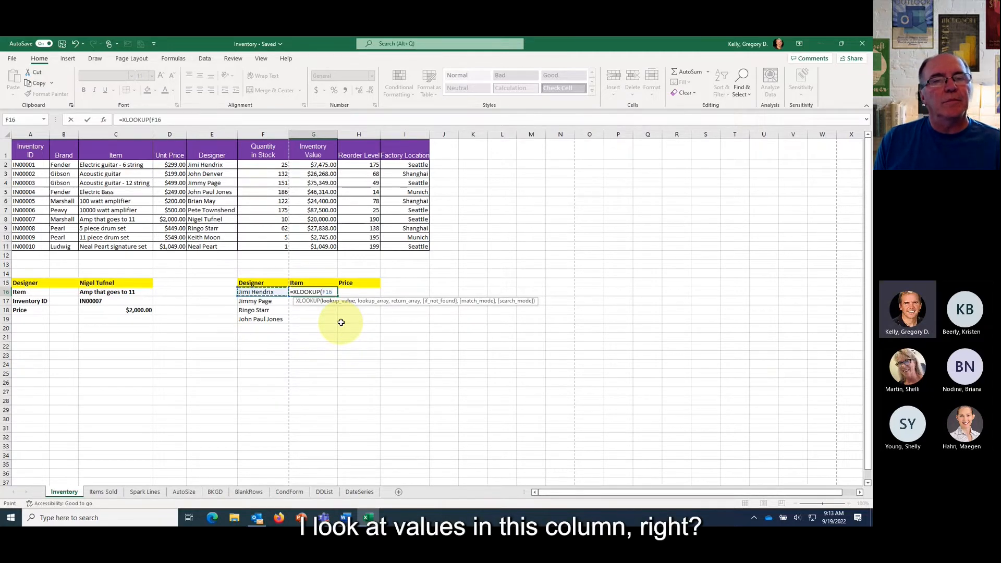
{"action": "type", "text": ","}
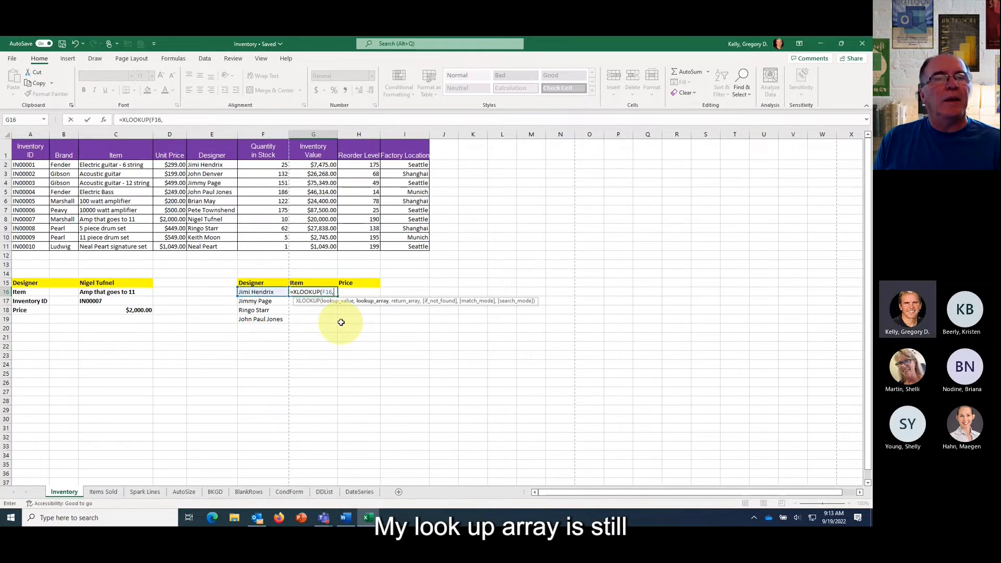
{"action": "key", "text": "Left"}
{"action": "key", "text": "Left"}
{"action": "key", "text": "Up"}
{"action": "key", "text": "Up"}
{"action": "key", "text": "Up"}
{"action": "key", "text": "Up"}
{"action": "key", "text": "Up"}
{"action": "key", "text": "Up"}
{"action": "key", "text": "Up"}
{"action": "key", "text": "Up"}
{"action": "key", "text": "Up"}
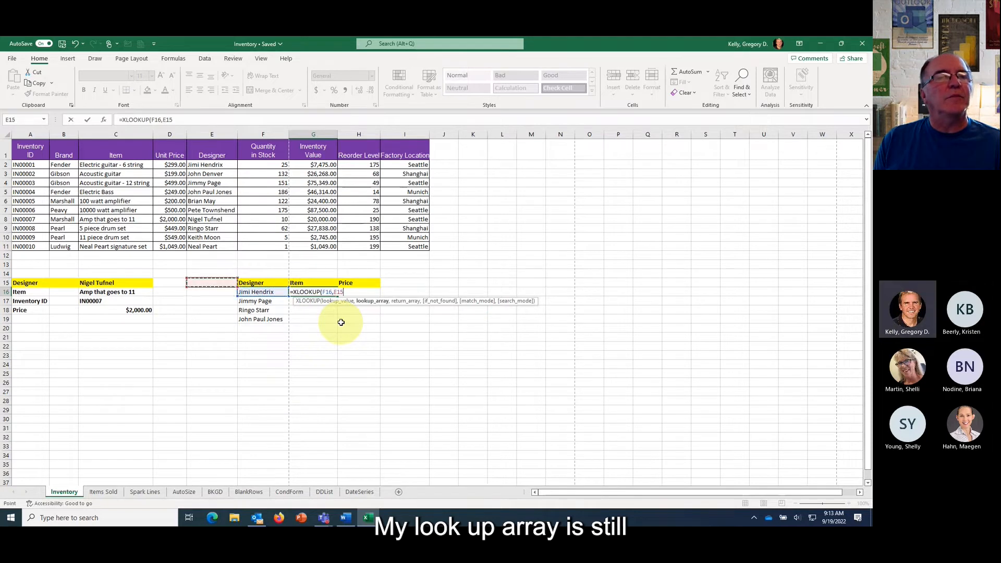
{"action": "key", "text": "Up"}
{"action": "key", "text": "Up"}
{"action": "key", "text": "Up"}
{"action": "key", "text": "Up"}
{"action": "key", "text": "Up"}
{"action": "key", "text": "shift+Down"}
{"action": "key", "text": "shift+Down"}
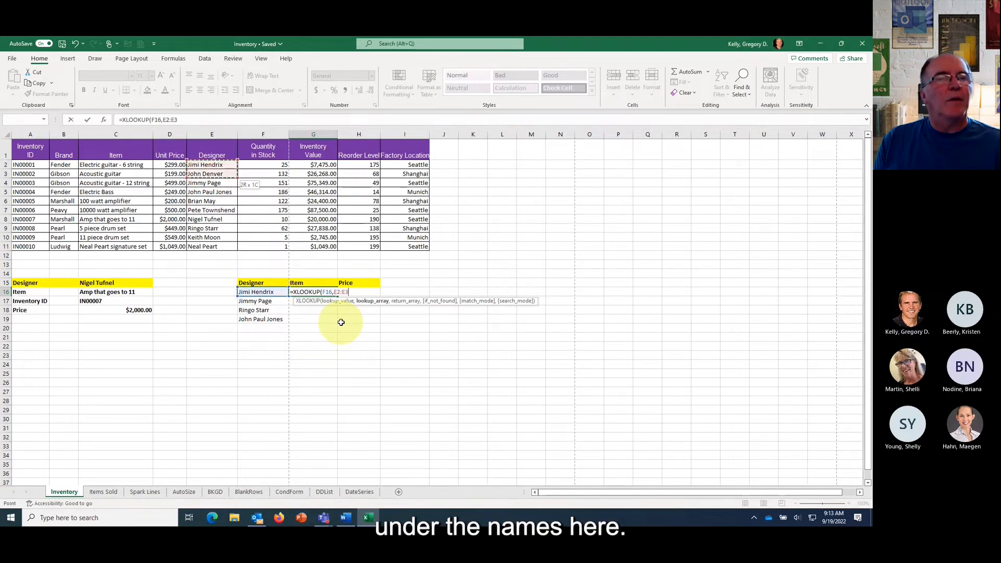
{"action": "key", "text": "shift+Down"}
{"action": "key", "text": "shift+Down"}
{"action": "key", "text": "shift+Down"}
{"action": "key", "text": "shift+Down"}
{"action": "key", "text": "shift+Down"}
{"action": "key", "text": "shift+Down"}
{"action": "key", "text": "shift+Down"}
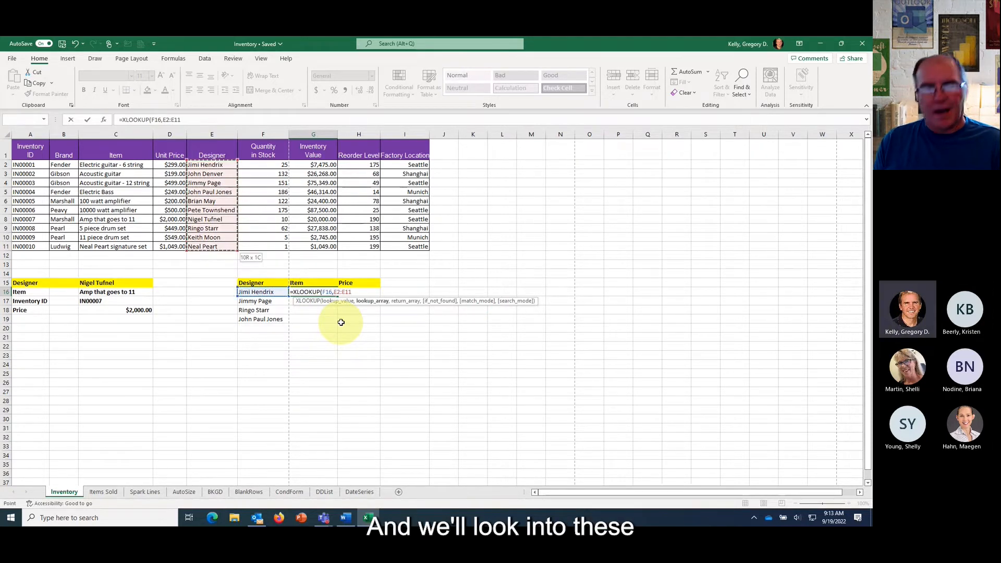
{"action": "type", "text": ","}
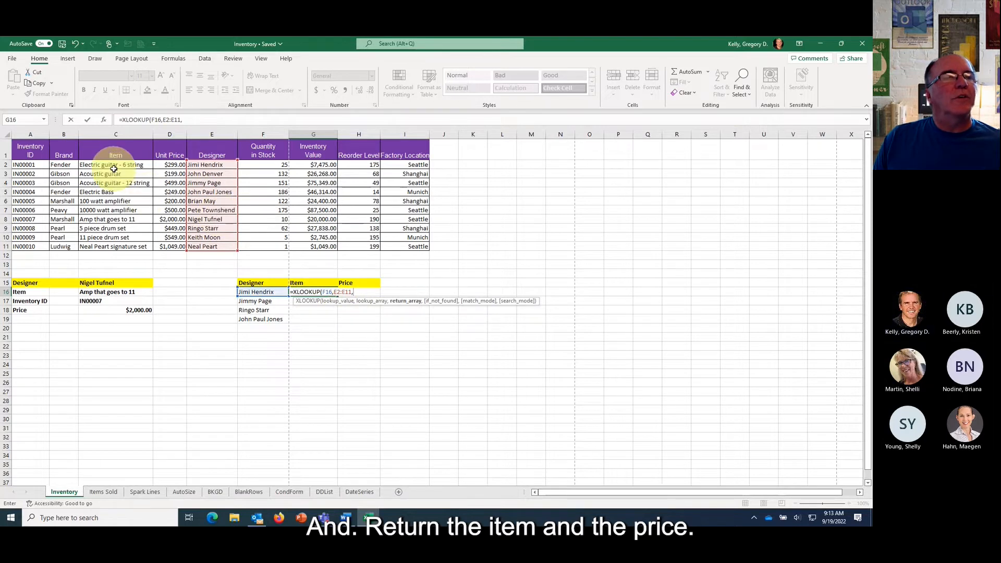
{"action": "left_click_drag", "start_coordinate": [114, 166], "coordinate": [168, 248]}
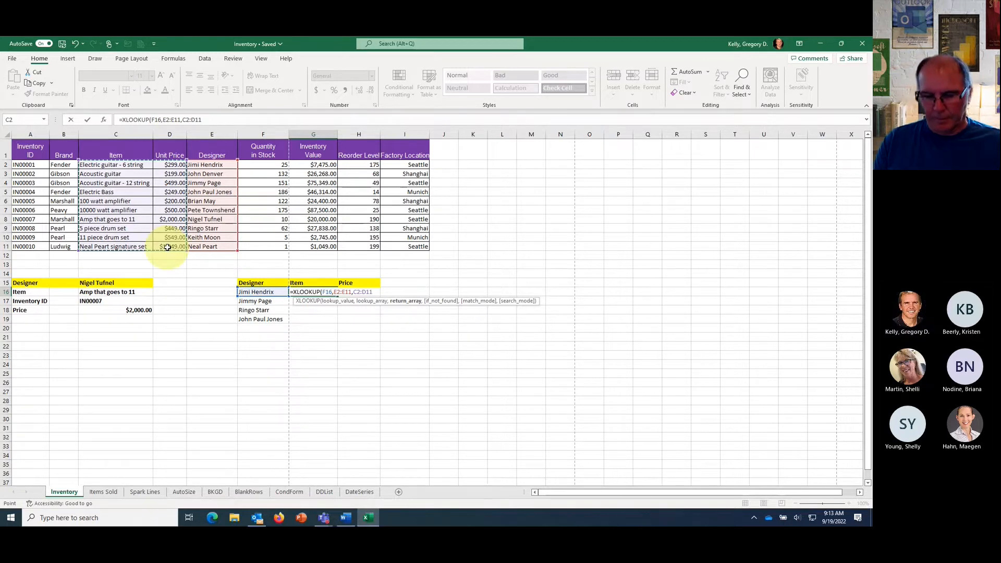
{"action": "type", "text": ")"}
{"action": "key", "text": "Return"}
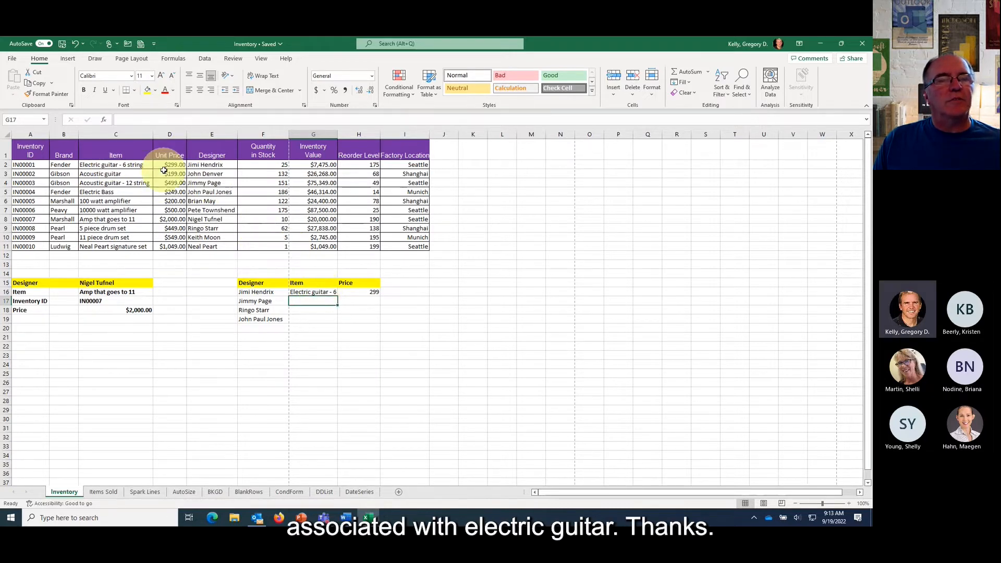
Fill the G16 XLOOKUP formula down through G19 to return items and prices for the other designers
{"action": "left_click", "coordinate": [324, 291]}
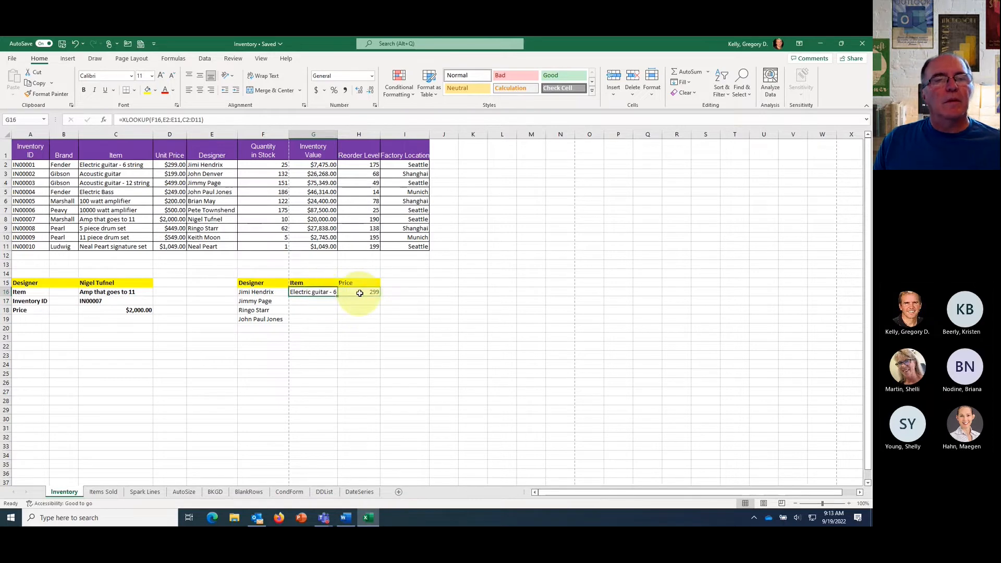
{"action": "left_click_drag", "start_coordinate": [337, 297], "coordinate": [336, 320]}
{"action": "left_click", "coordinate": [323, 352]}
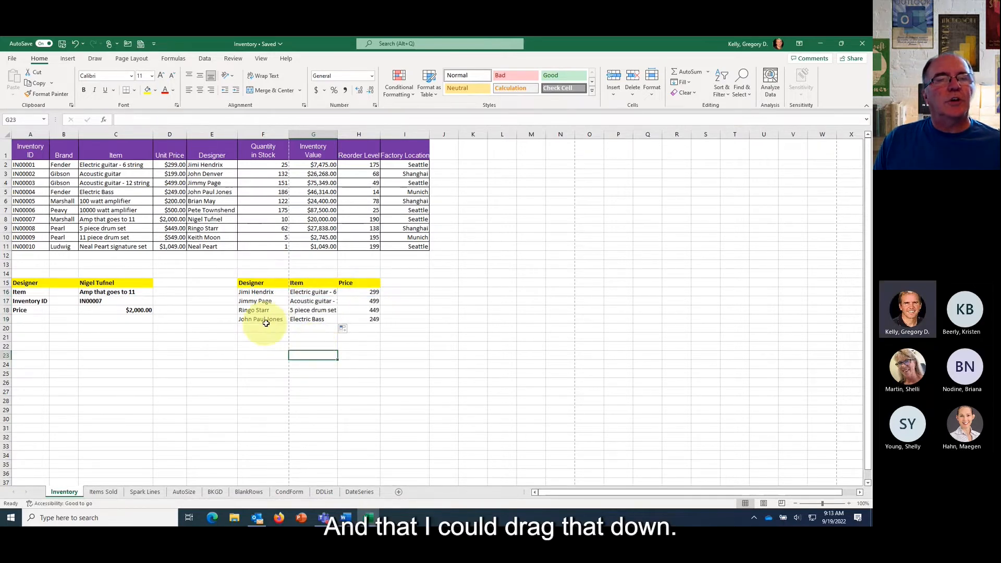
Inspect the filled XLOOKUP formulas in G16 through G19
{"action": "left_click", "coordinate": [312, 319]}
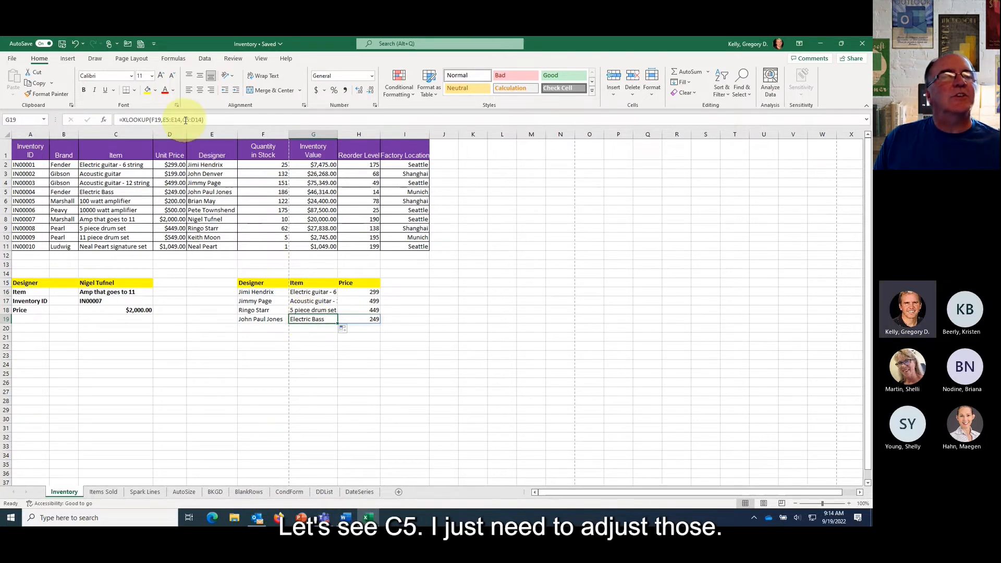
{"action": "left_click", "coordinate": [317, 301]}
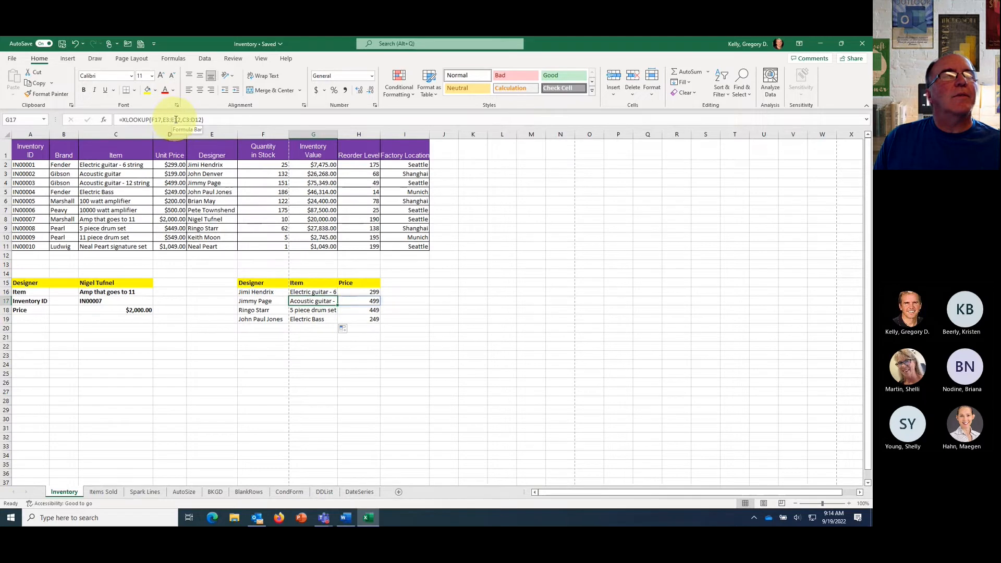
{"action": "left_click", "coordinate": [319, 292]}
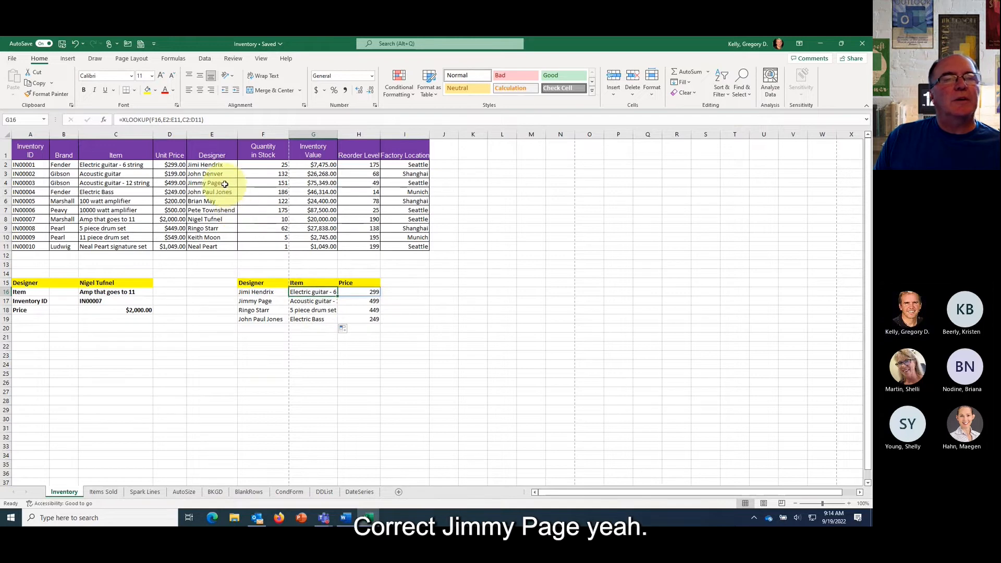
{"action": "left_click", "coordinate": [319, 310]}
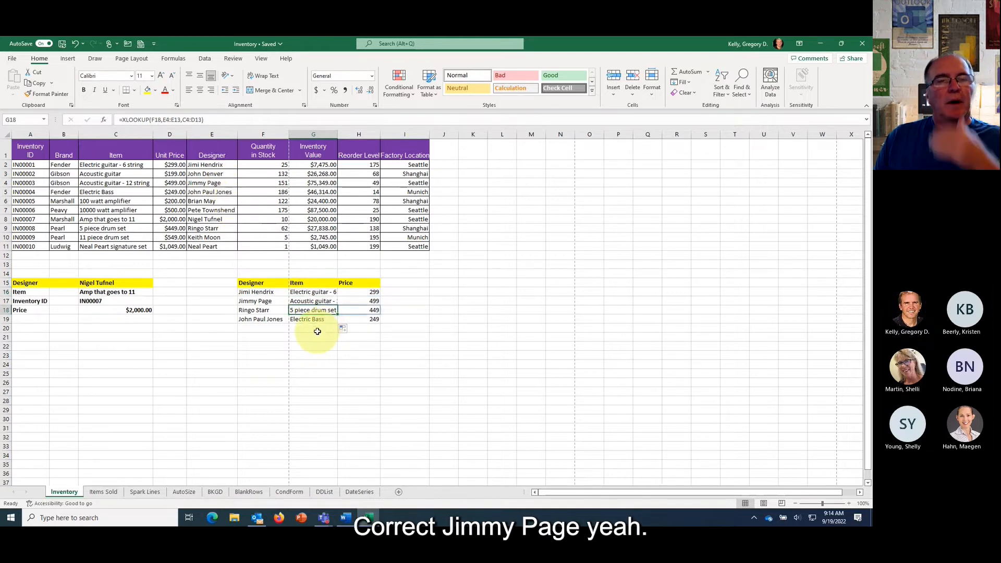
{"action": "left_click", "coordinate": [330, 294]}
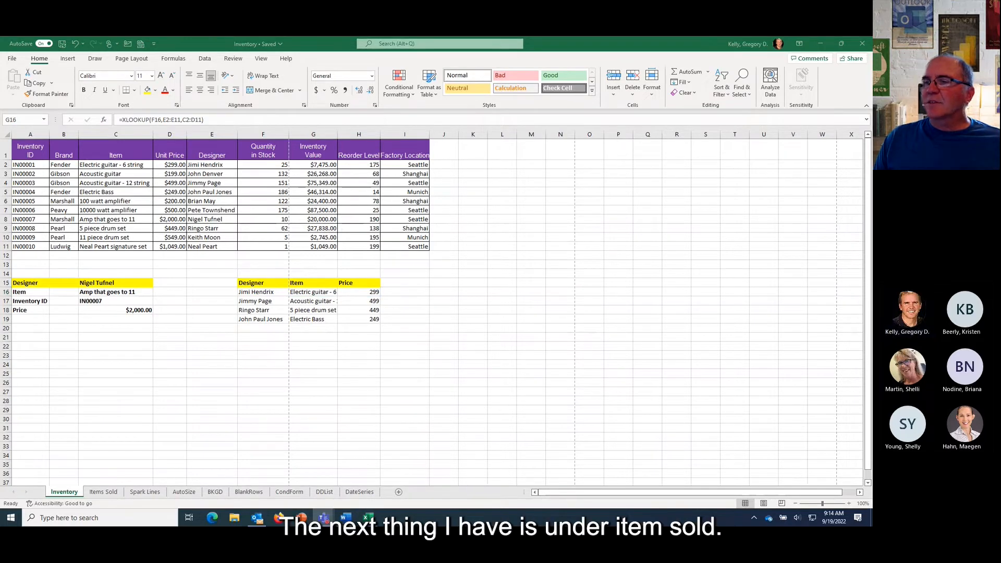
On the Items Sold sheet, enter Date and Item on two lines in A2, with Date pushed to the right
{"action": "left_click", "coordinate": [94, 495]}
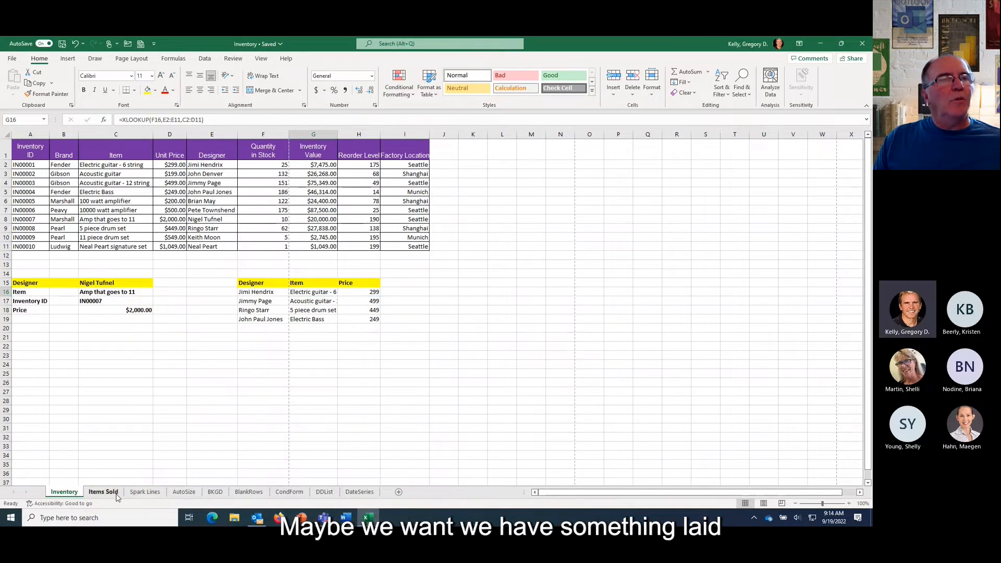
{"action": "left_click", "coordinate": [103, 492]}
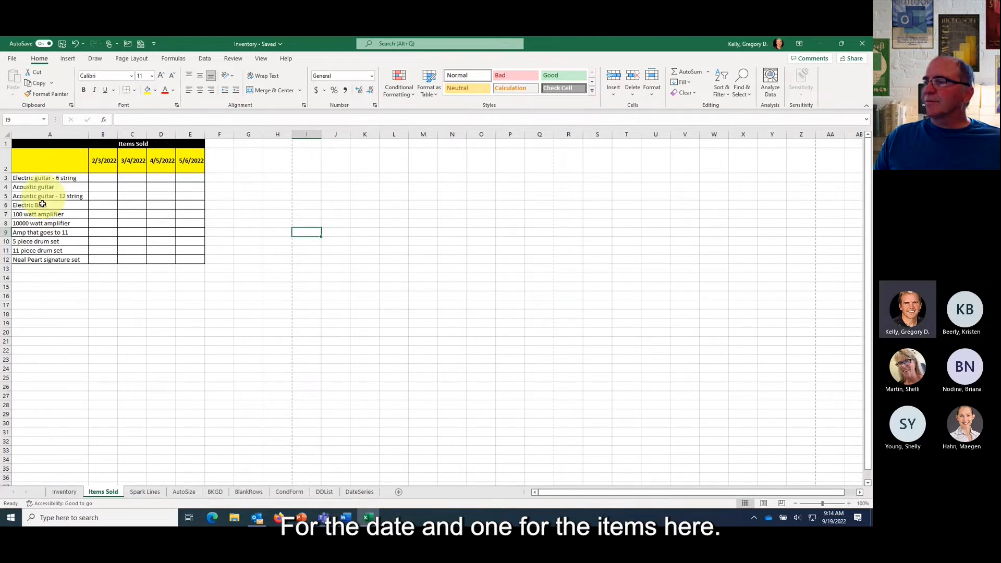
{"action": "left_click", "coordinate": [62, 164]}
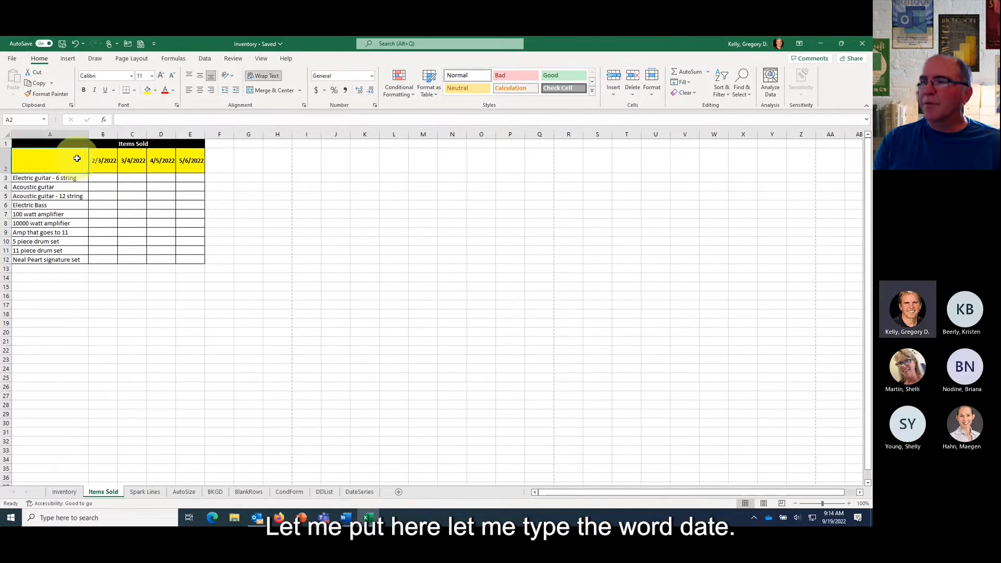
{"action": "type", "text": "Date"}
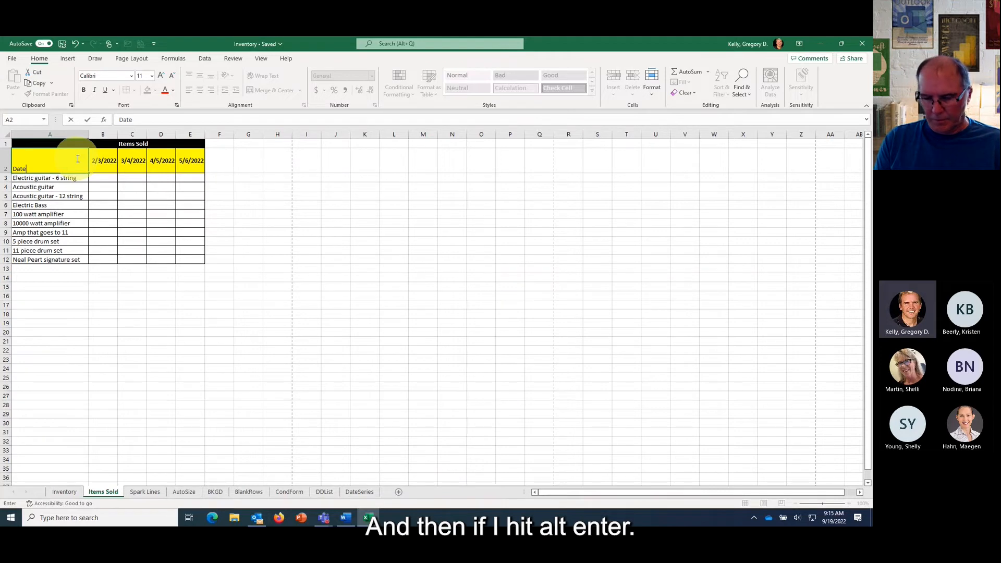
{"action": "key", "text": "alt+Return"}
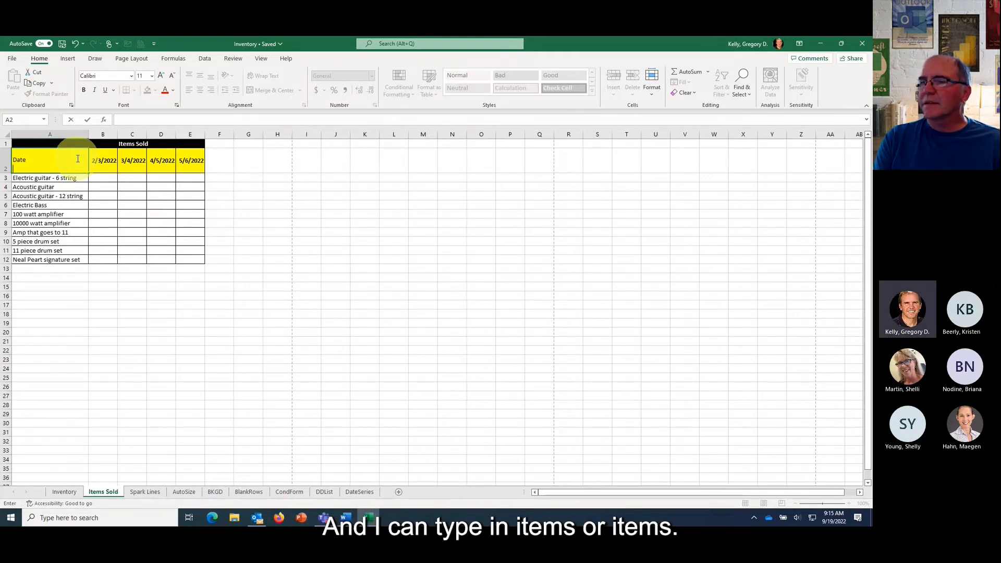
{"action": "type", "text": "Item"}
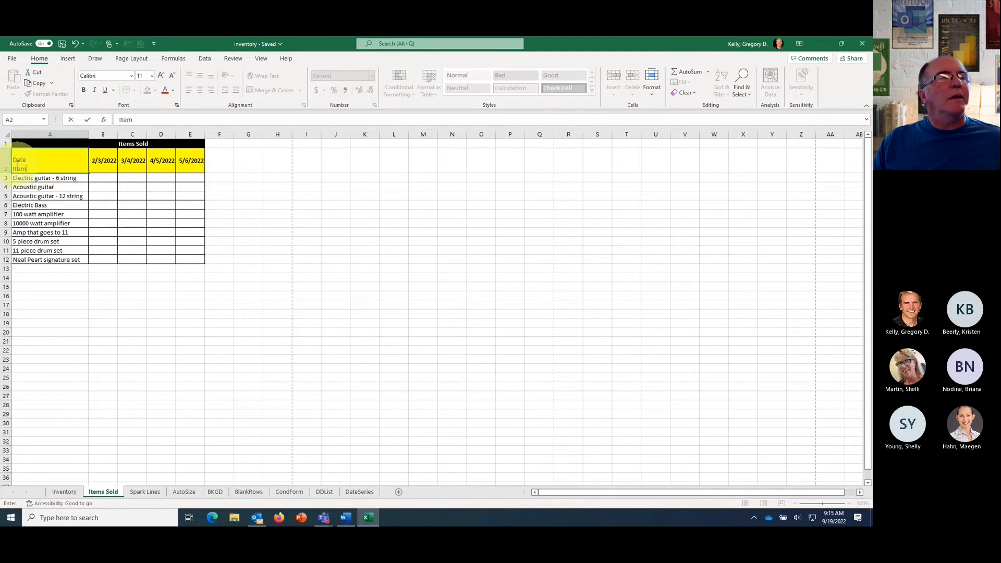
{"action": "left_click", "coordinate": [14, 161]}
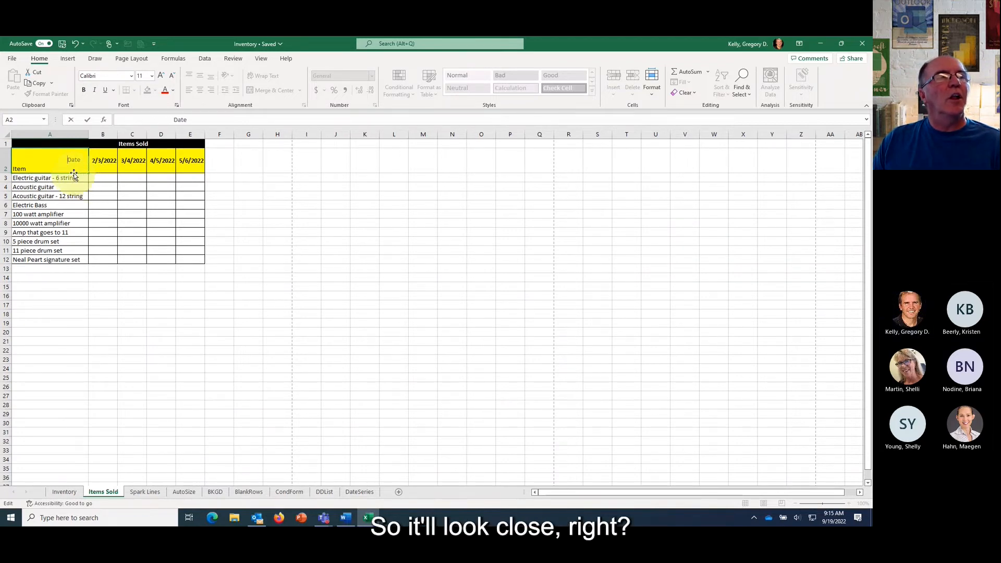
{"action": "left_click", "coordinate": [334, 186]}
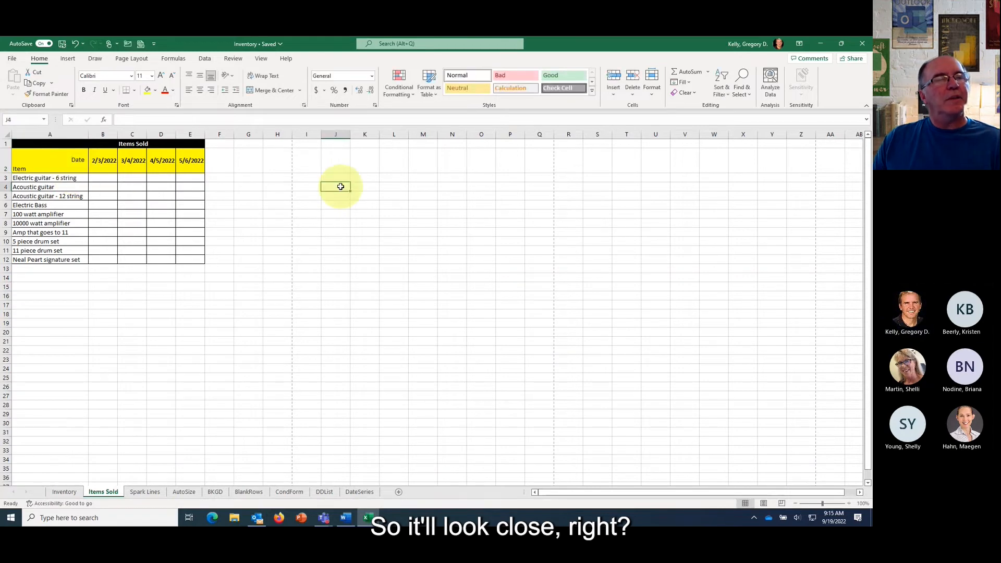
Add a diagonal border from top-left to bottom-right to cell A2 through Format Cells
{"action": "left_click", "coordinate": [51, 162]}
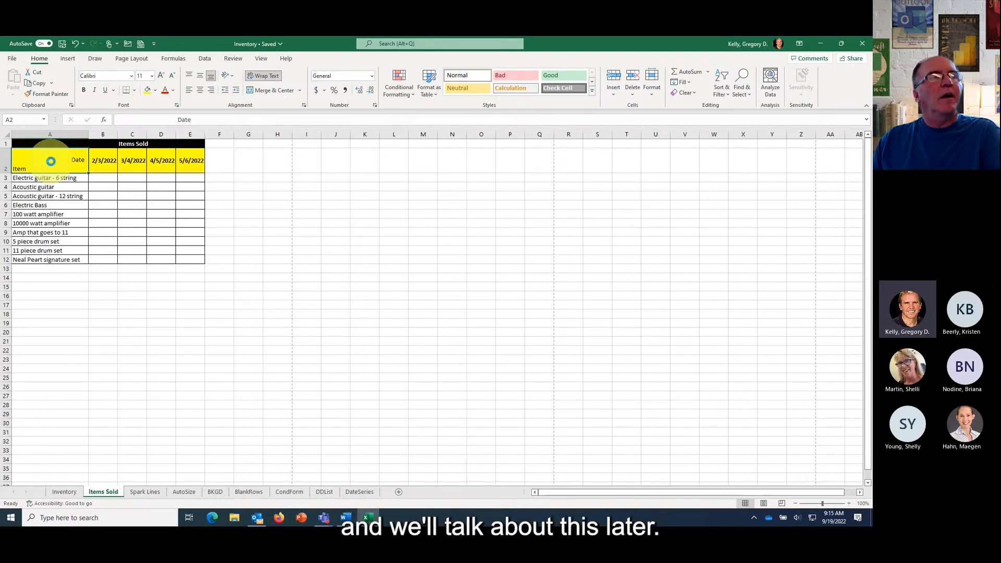
{"action": "key", "text": "ctrl+1"}
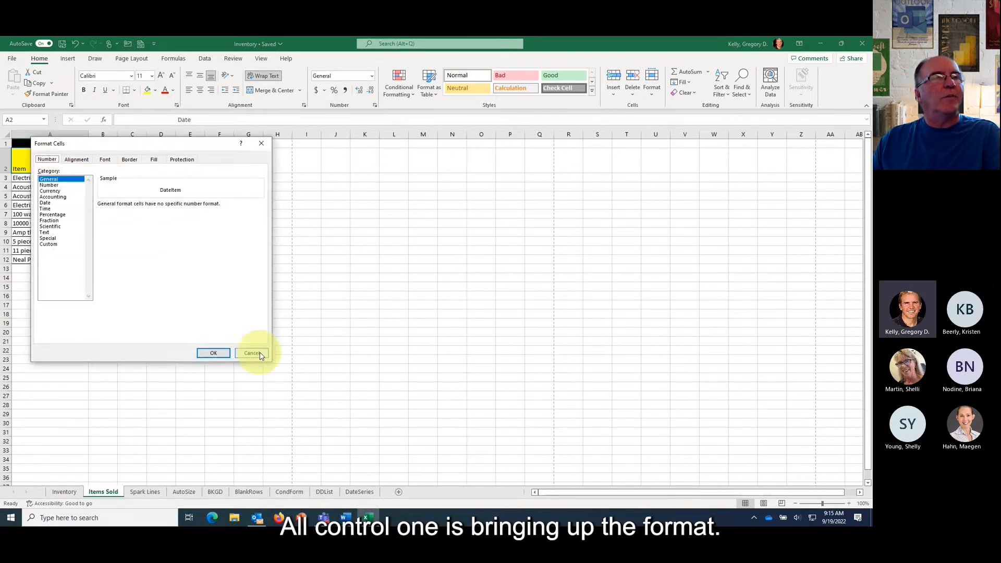
{"action": "left_click", "coordinate": [256, 355]}
{"action": "right_click", "coordinate": [59, 165]}
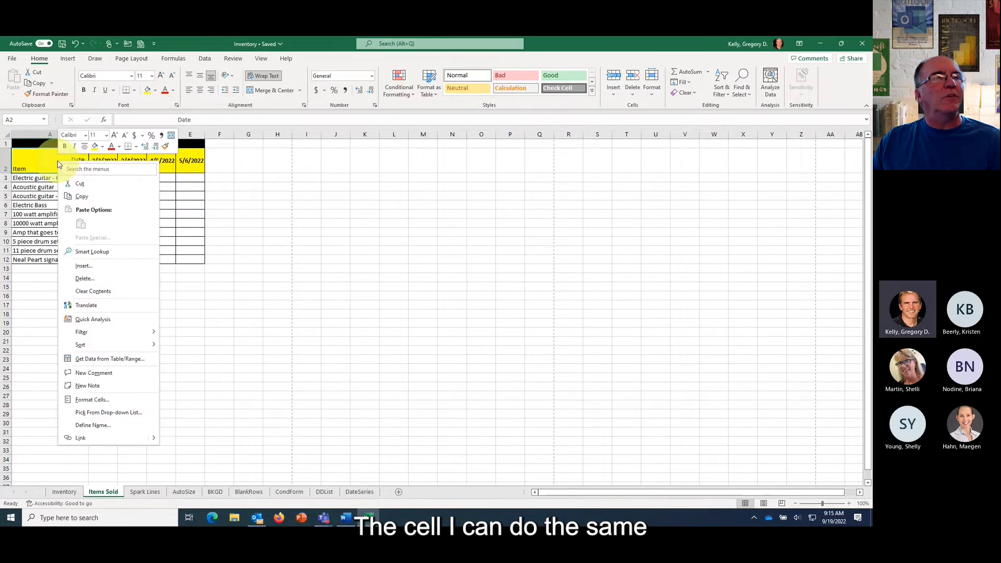
{"action": "left_click", "coordinate": [113, 401]}
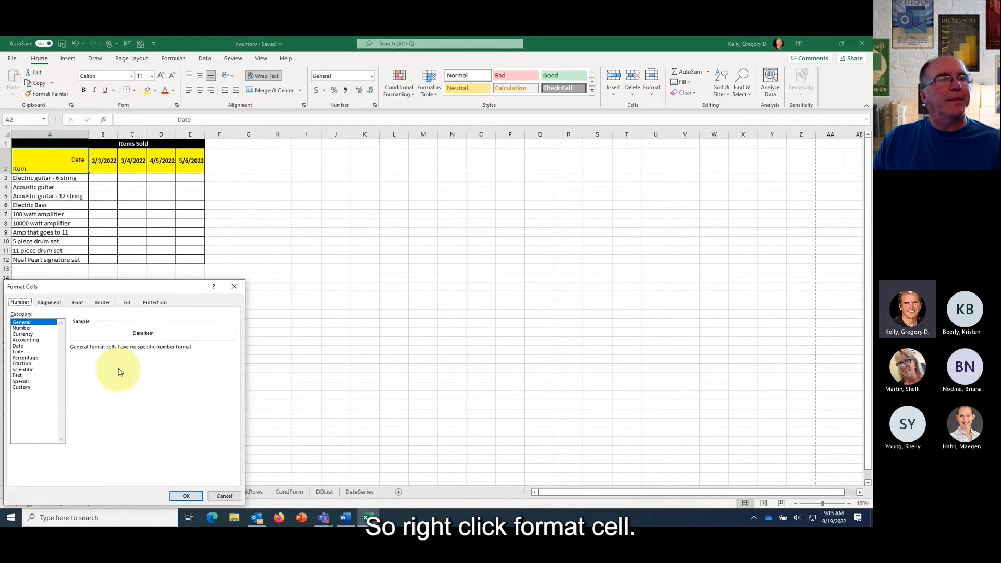
{"action": "left_click_drag", "start_coordinate": [125, 286], "coordinate": [301, 238]}
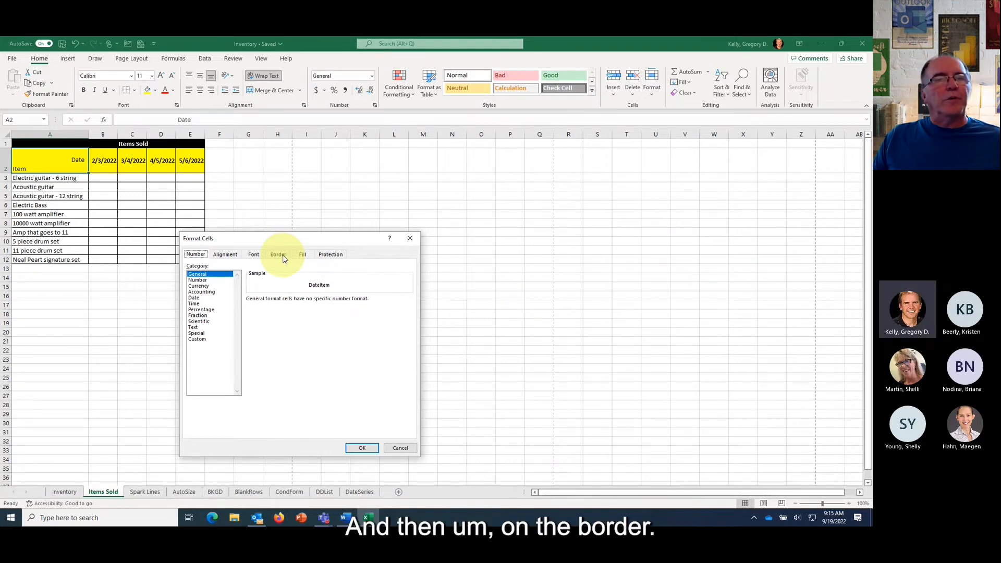
{"action": "left_click", "coordinate": [284, 260]}
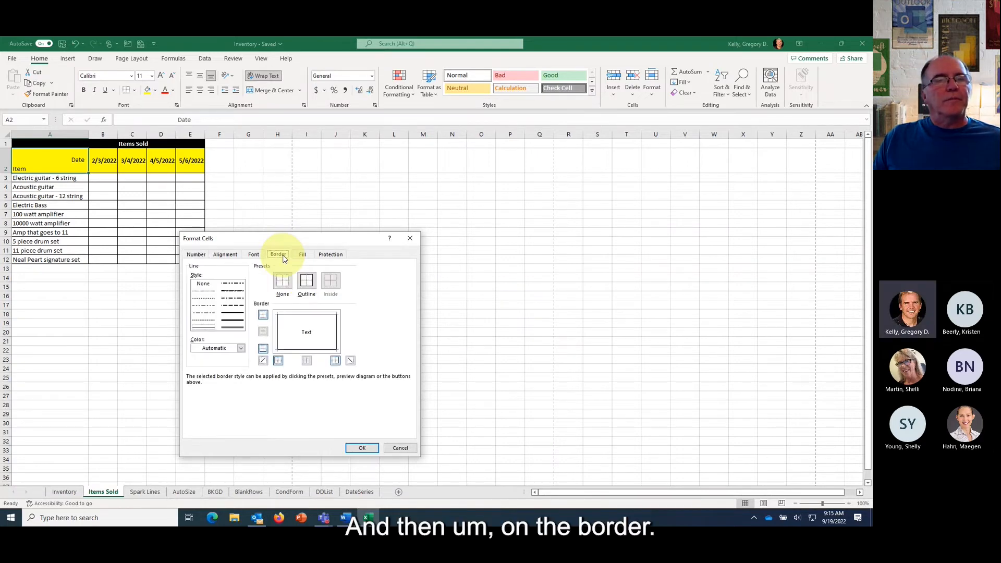
{"action": "left_click", "coordinate": [351, 365]}
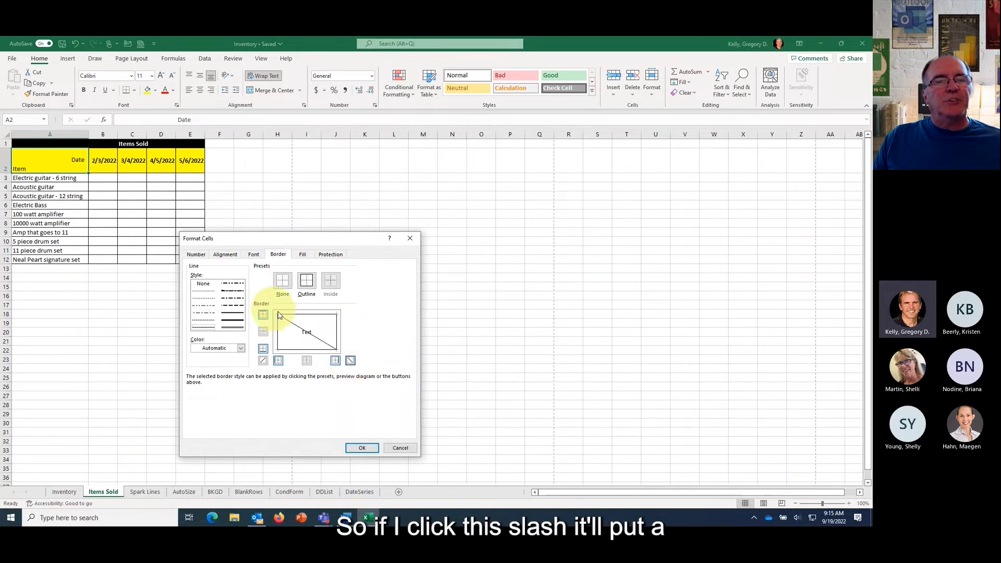
{"action": "left_click", "coordinate": [361, 448]}
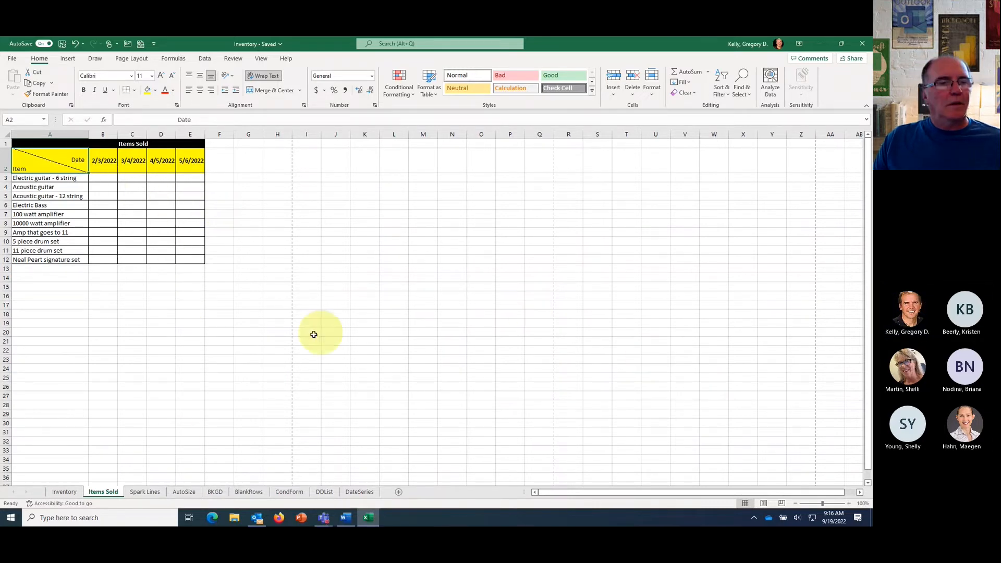
On the Spark Lines sheet, insert a column sparkline in B3 for C3:G3 and fill it down to B6
{"action": "left_click", "coordinate": [145, 492]}
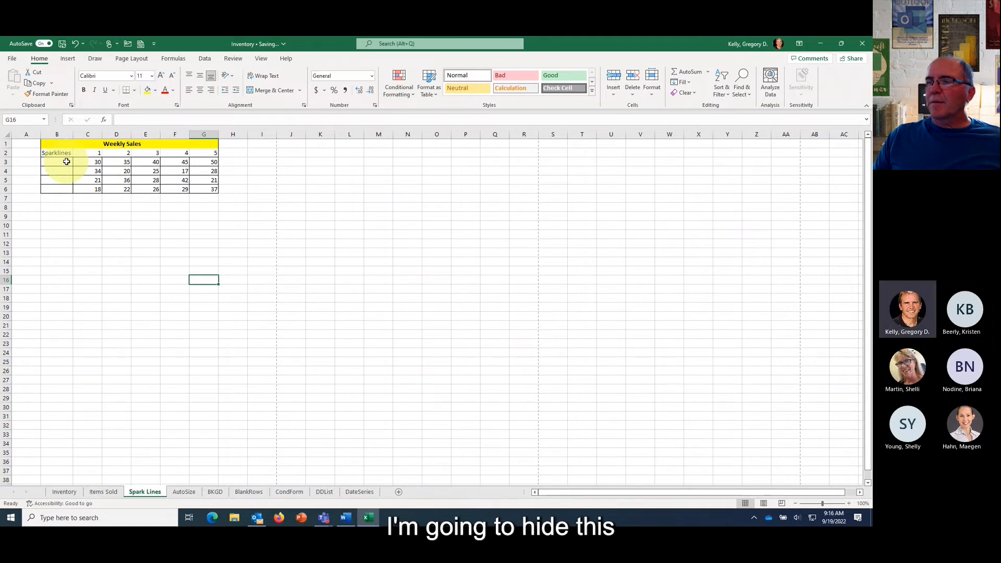
{"action": "left_click", "coordinate": [66, 162]}
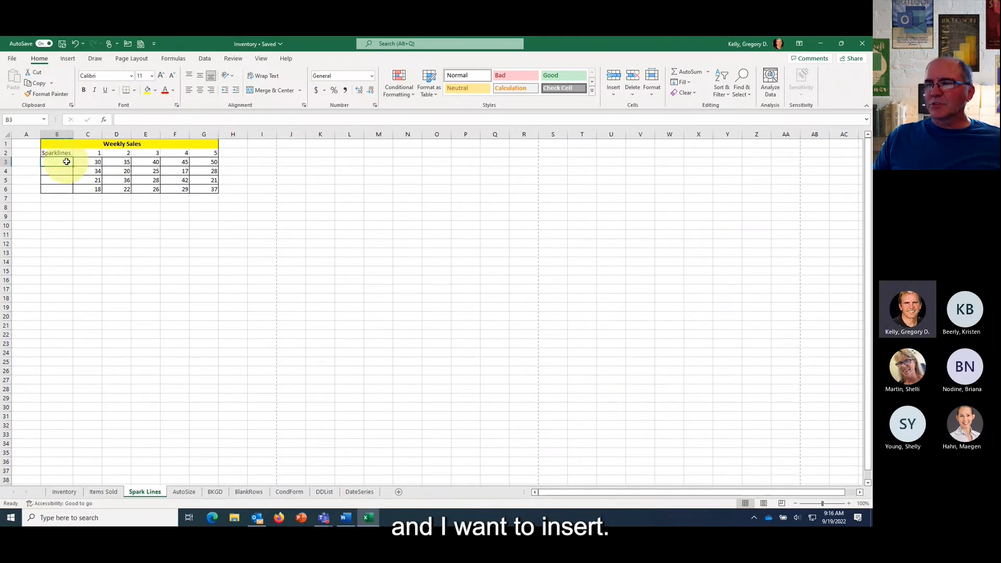
{"action": "left_click", "coordinate": [71, 60]}
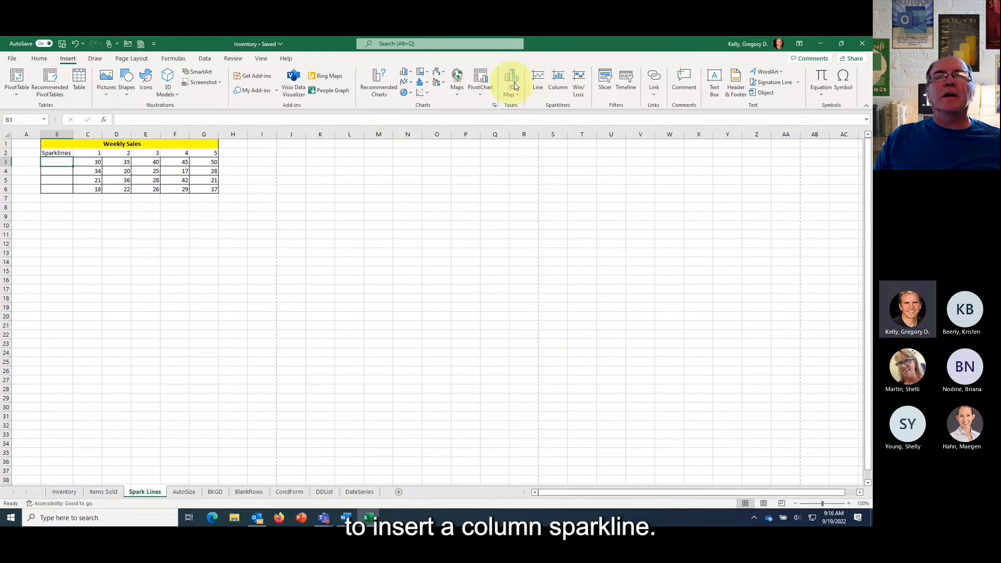
{"action": "left_click", "coordinate": [557, 79]}
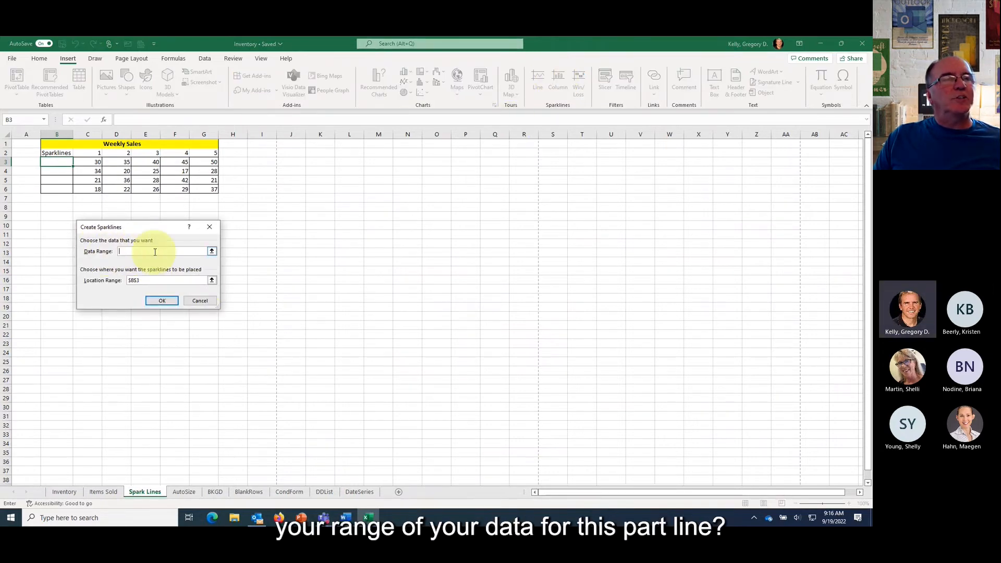
{"action": "left_click_drag", "start_coordinate": [94, 163], "coordinate": [208, 164]}
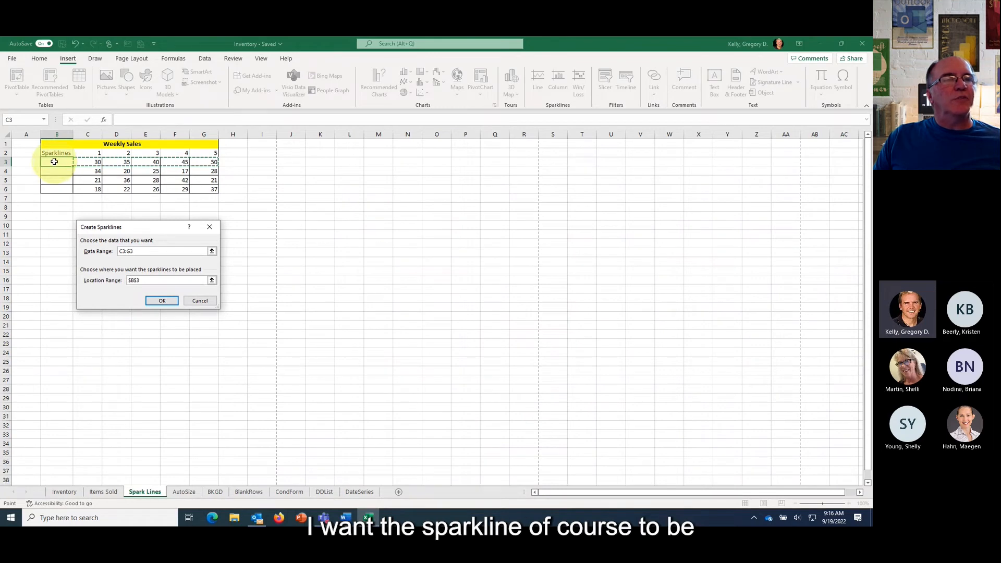
{"action": "left_click", "coordinate": [163, 302]}
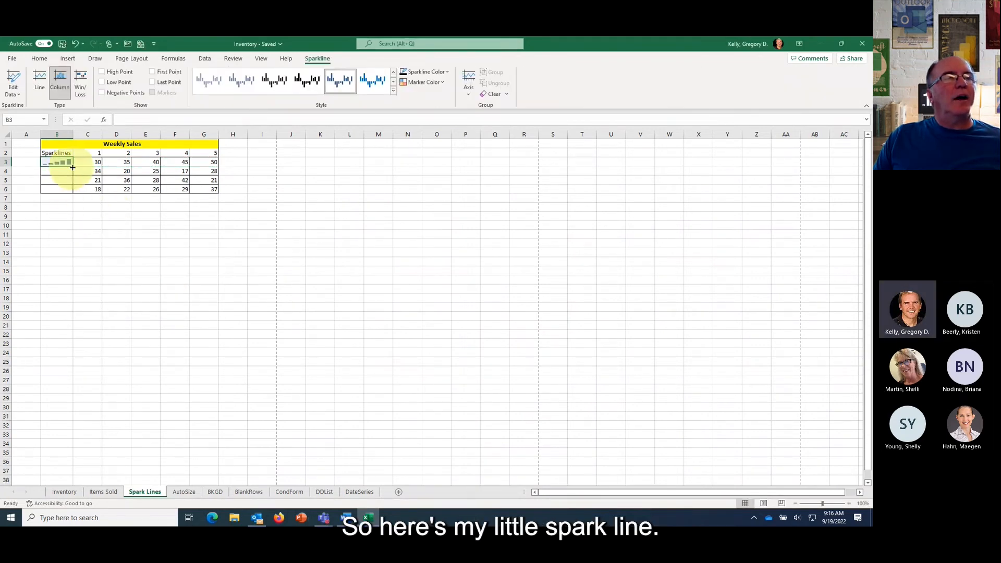
{"action": "left_click_drag", "start_coordinate": [74, 167], "coordinate": [73, 191]}
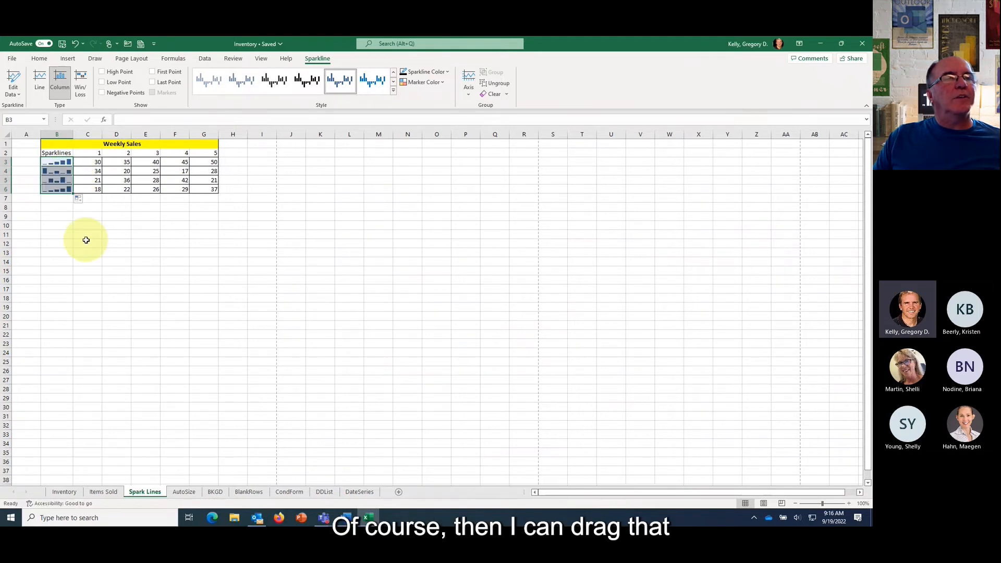
{"action": "left_click", "coordinate": [72, 252]}
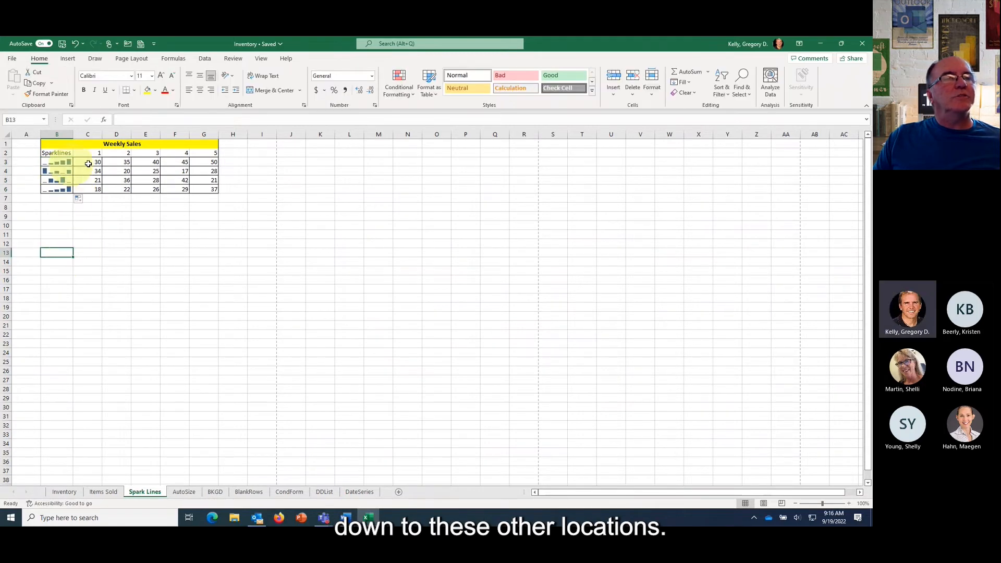
Change the B3:B6 sparklines to the Line type
{"action": "left_click", "coordinate": [55, 163]}
{"action": "left_click", "coordinate": [56, 163]}
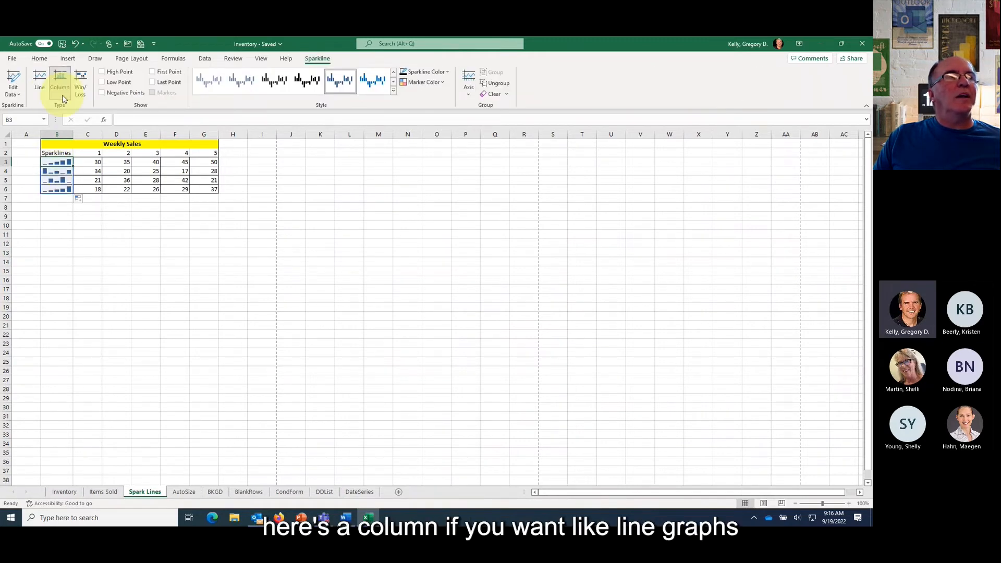
{"action": "left_click", "coordinate": [41, 88]}
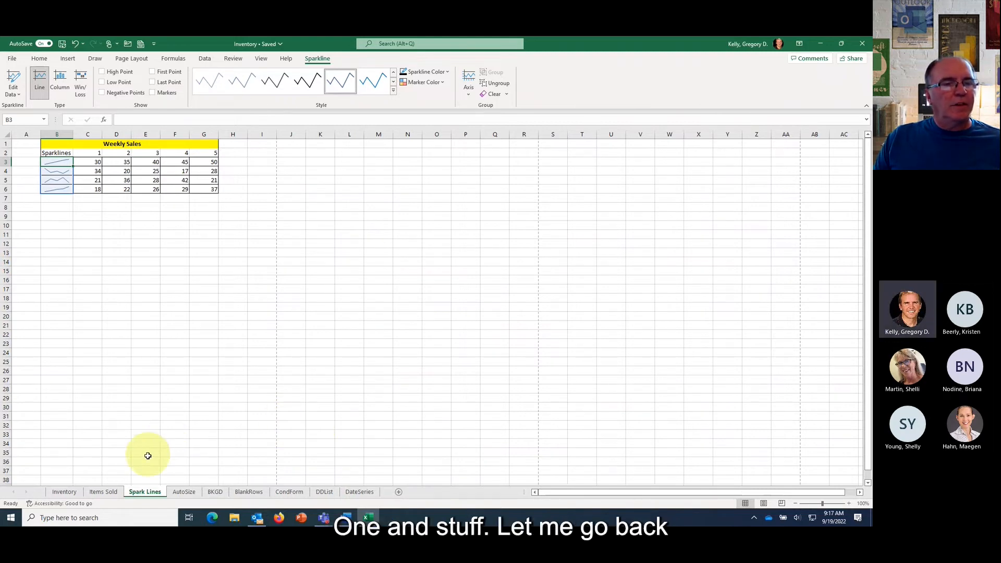
Return to the Inventory sheet and select cell G12
{"action": "left_click", "coordinate": [64, 491]}
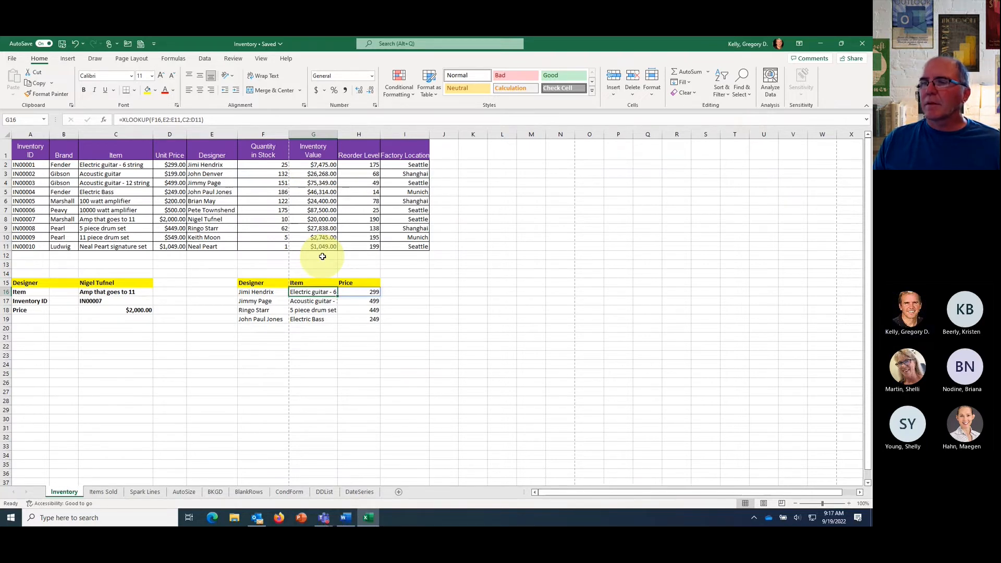
{"action": "left_click", "coordinate": [322, 257]}
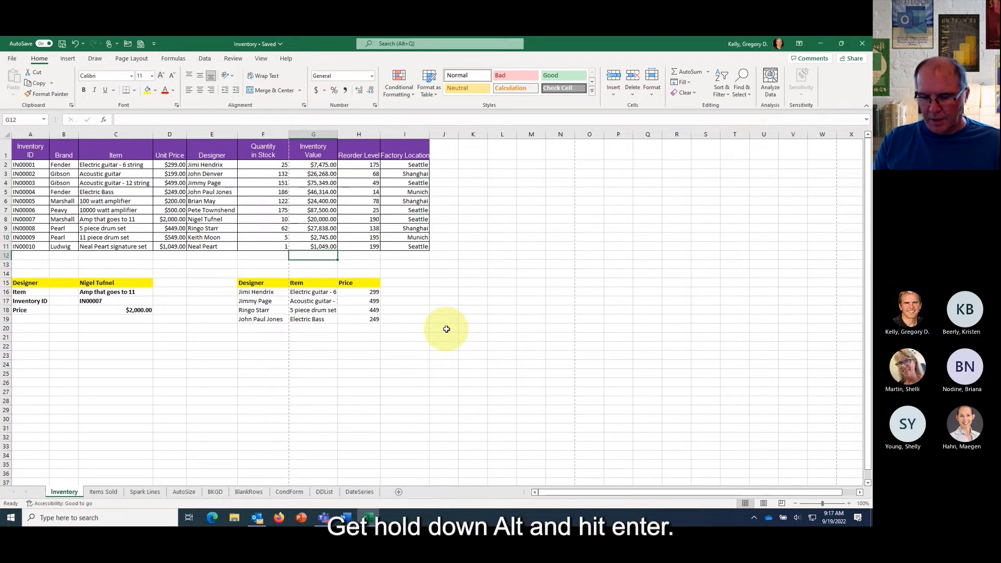
Total the Inventory Value column G2:G11 in cell G12 with AutoSum
{"action": "key", "text": "alt"}
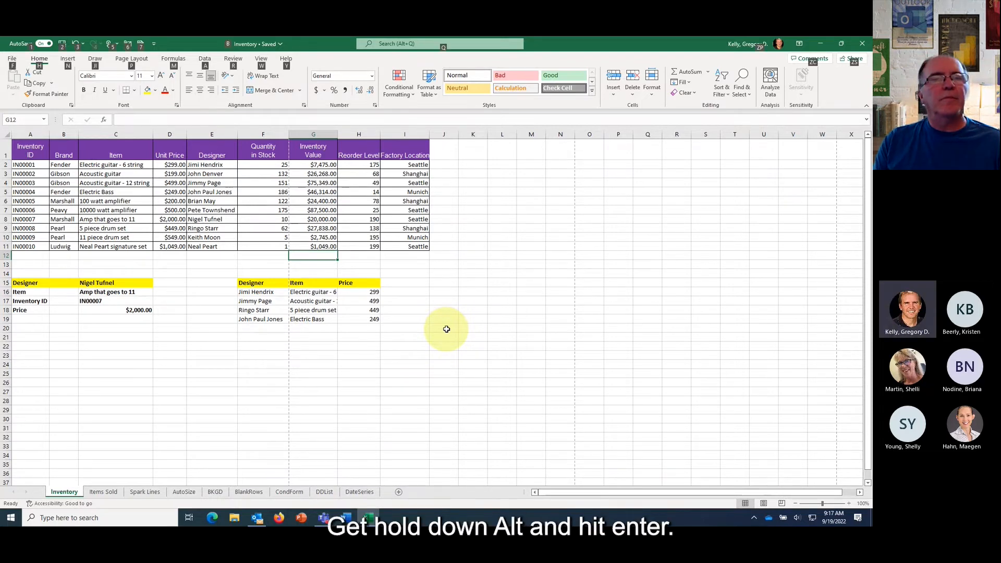
{"action": "key", "text": "alt+equal"}
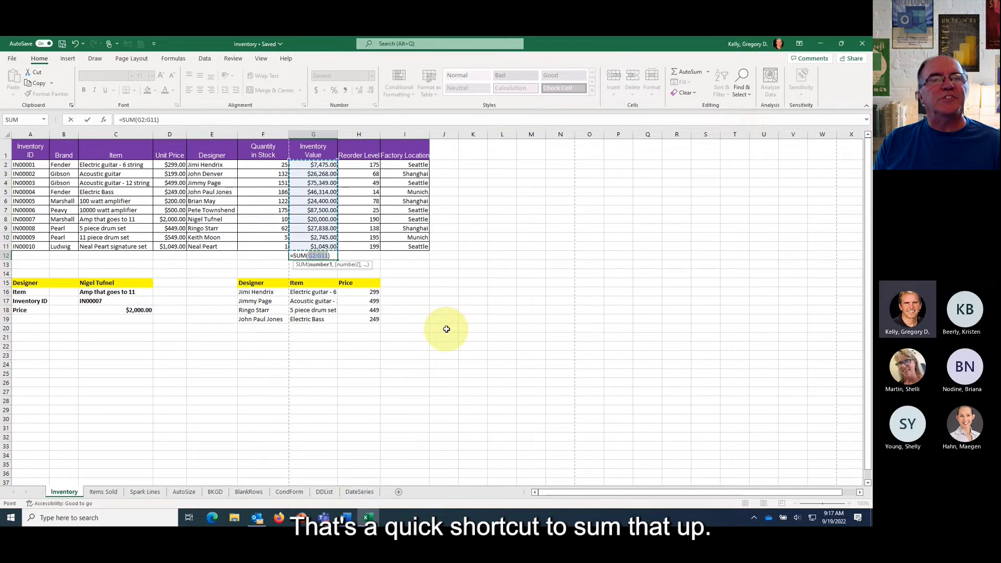
{"action": "key", "text": "Return"}
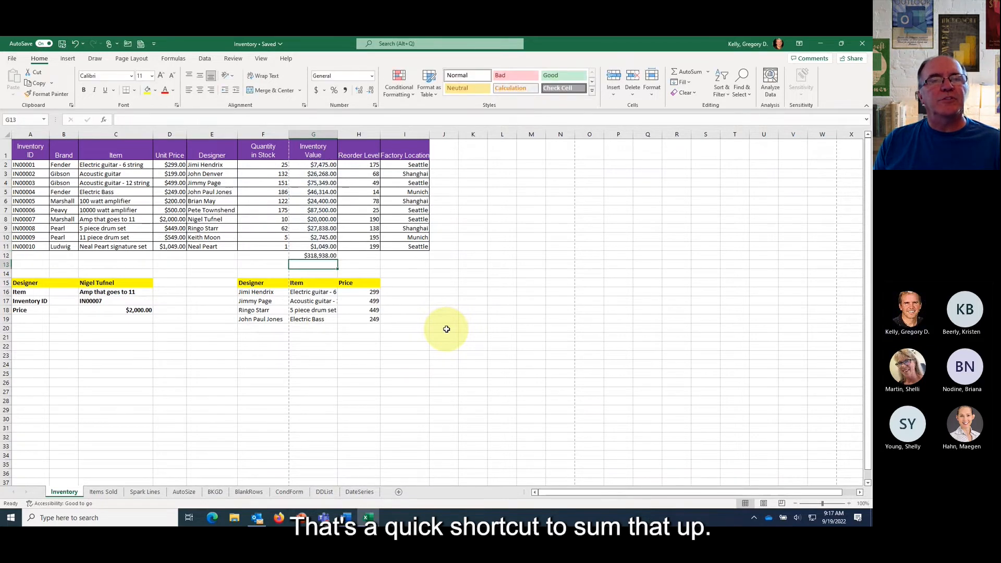
{"action": "key", "text": "Up"}
{"action": "key", "text": "Right"}
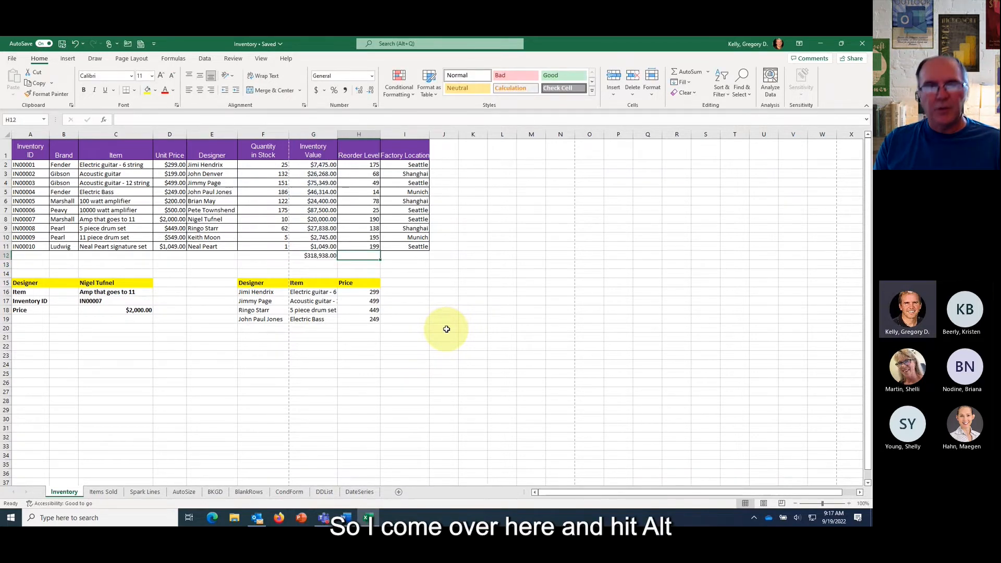
{"action": "key", "text": "alt+equal"}
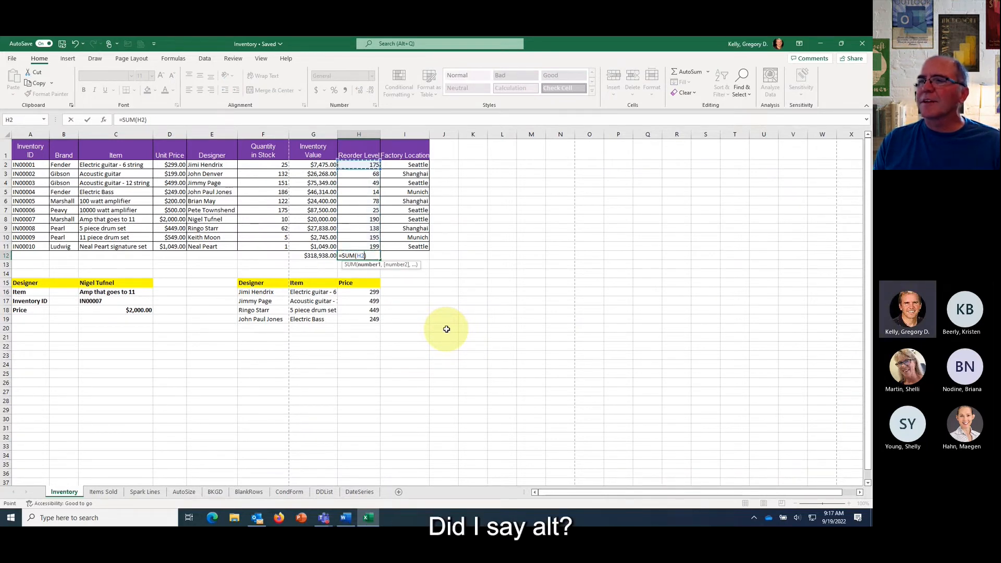
{"action": "key", "text": "BackSpace"}
{"action": "key", "text": "BackSpace"}
{"action": "key", "text": "BackSpace"}
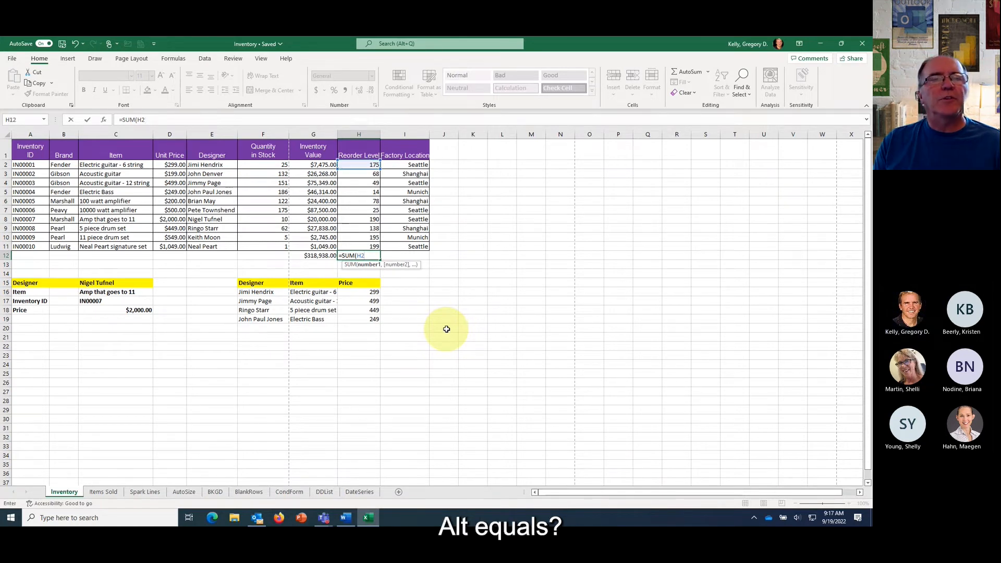
{"action": "key", "text": "BackSpace"}
{"action": "key", "text": "BackSpace"}
{"action": "key", "text": "BackSpace"}
{"action": "key", "text": "BackSpace"}
{"action": "key", "text": "BackSpace"}
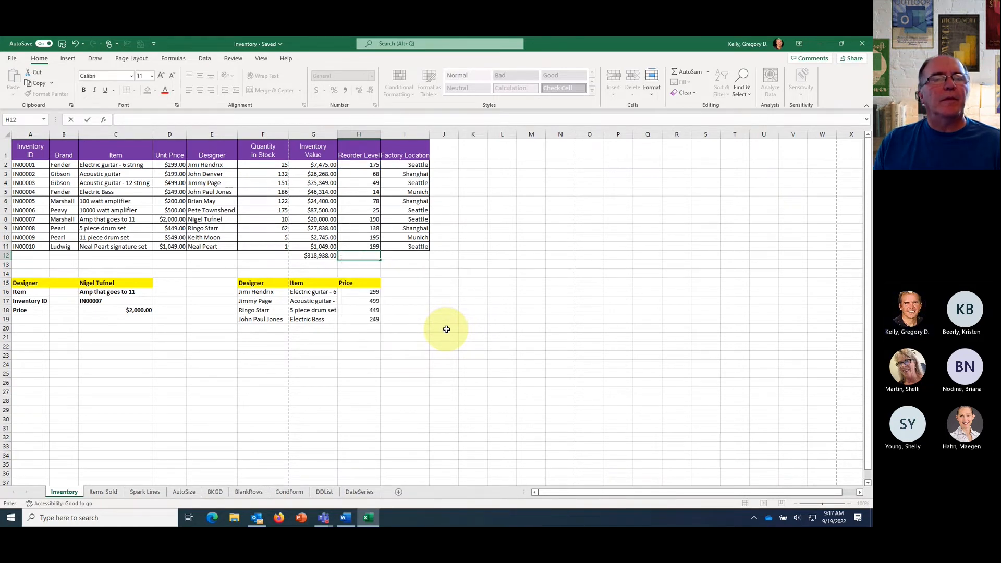
Clear G12 and re-enter the AutoSum total of G2:G11 in it
{"action": "key", "text": "Left"}
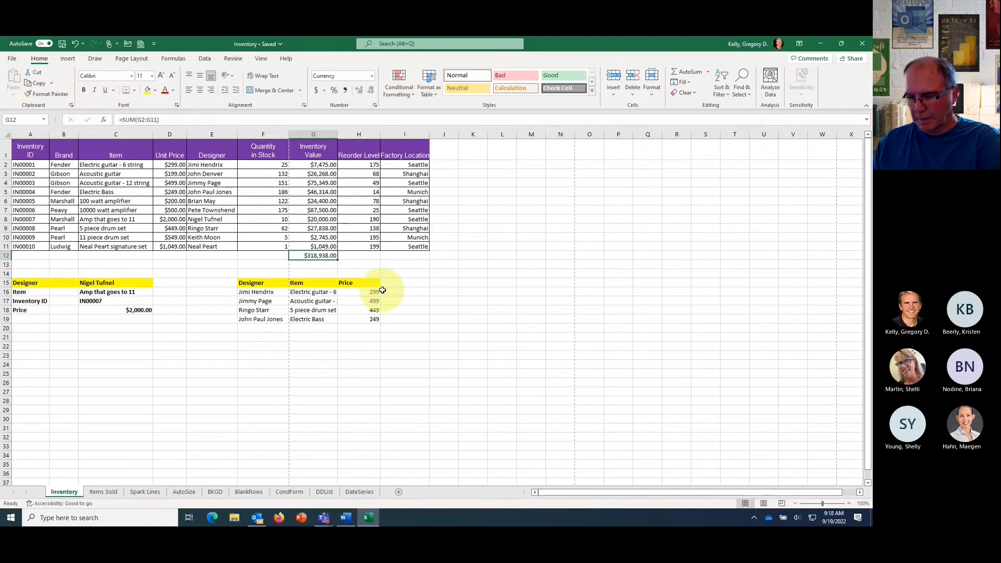
{"action": "key", "text": "Delete"}
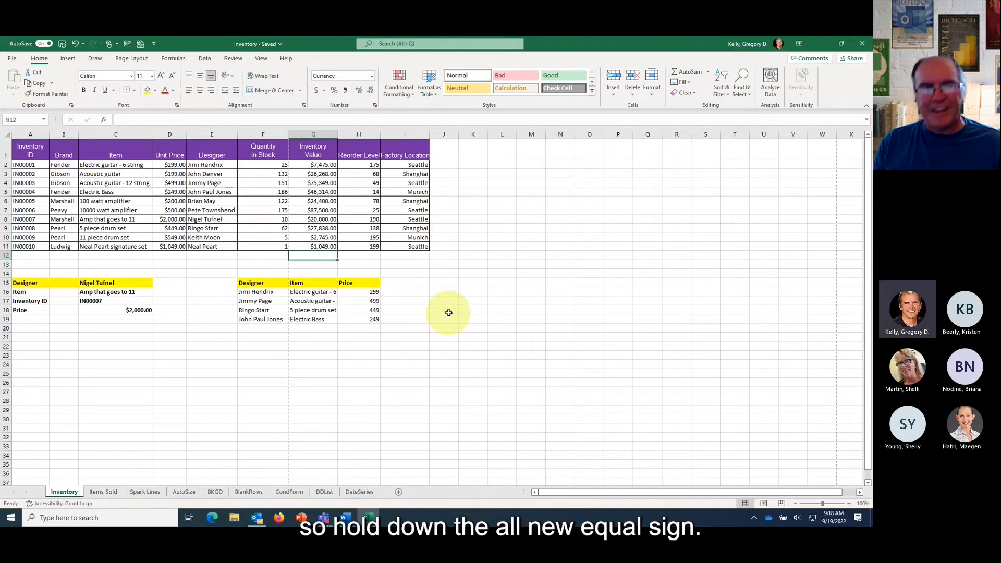
{"action": "key", "text": "alt"}
{"action": "key", "text": "alt+equal"}
{"action": "key", "text": "Return"}
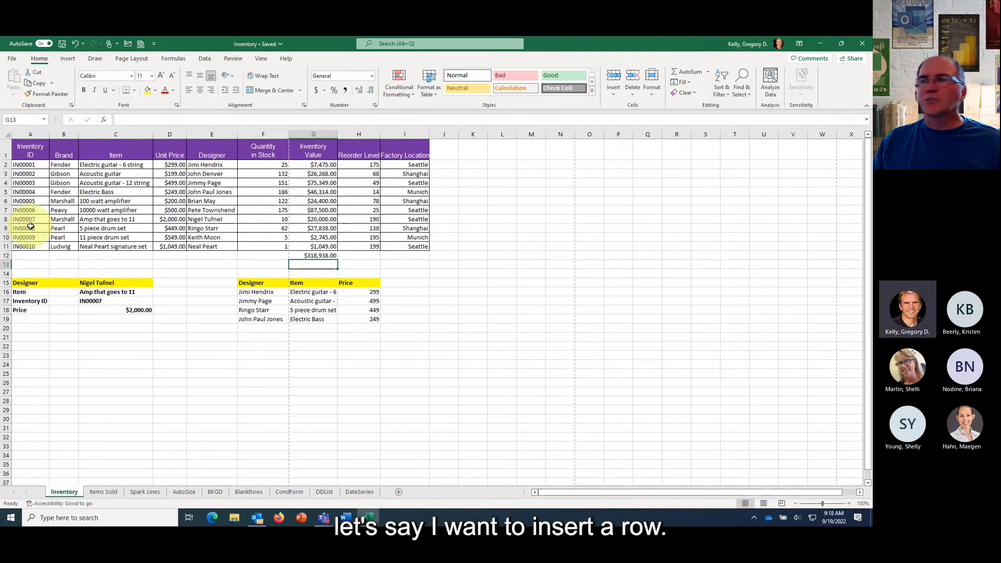
Insert a blank row above the Electric Bass row at row 5
{"action": "left_click", "coordinate": [7, 193]}
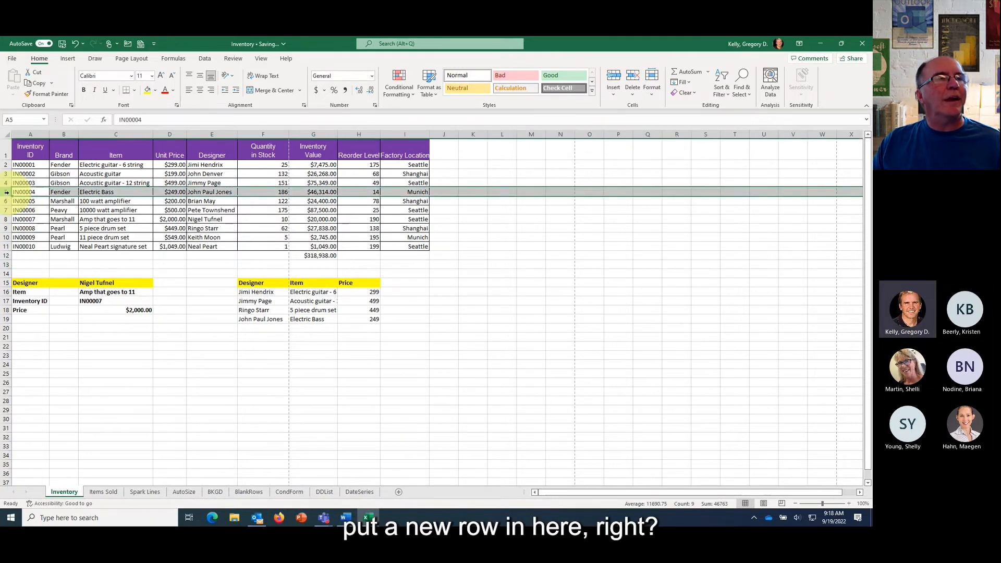
{"action": "right_click", "coordinate": [6, 193]}
{"action": "key", "text": "Escape"}
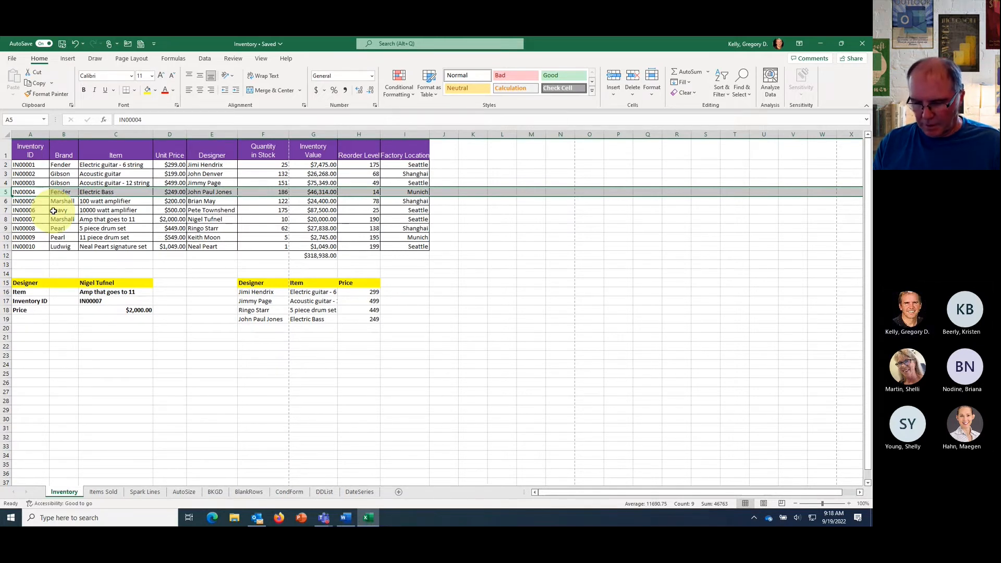
{"action": "key", "text": "ctrl+shift+plus"}
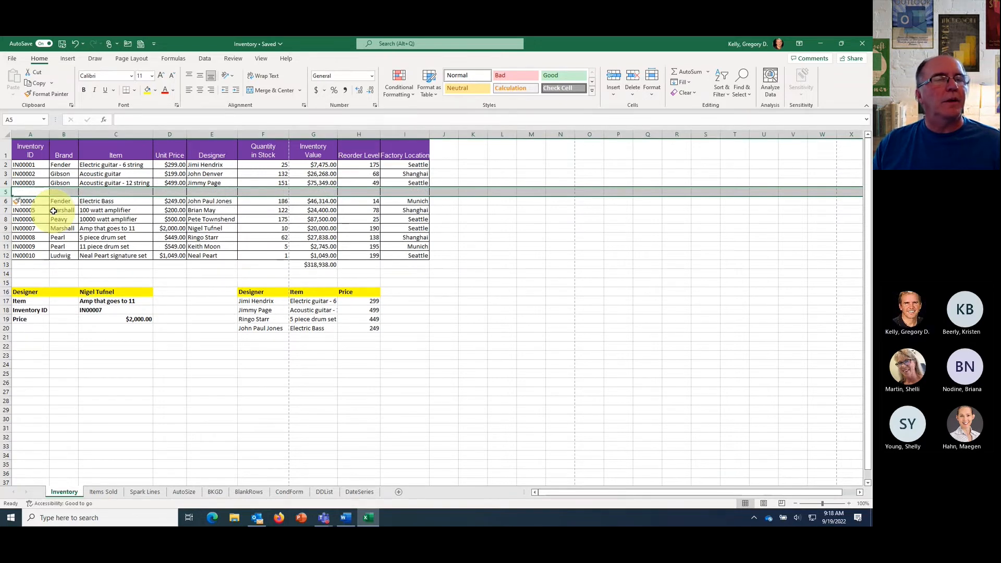
Delete the inserted empty row 5
{"action": "left_click", "coordinate": [100, 228]}
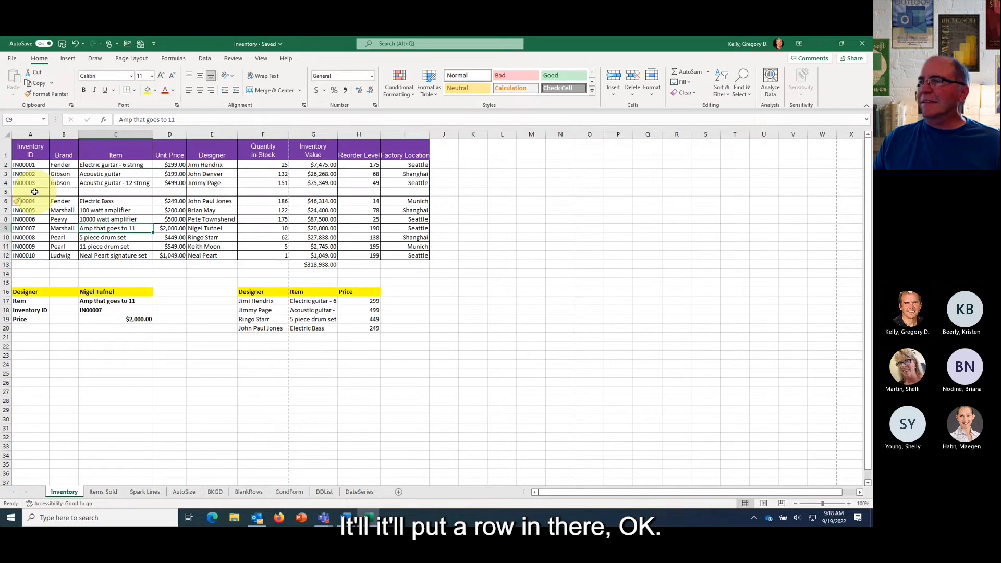
{"action": "left_click", "coordinate": [6, 192]}
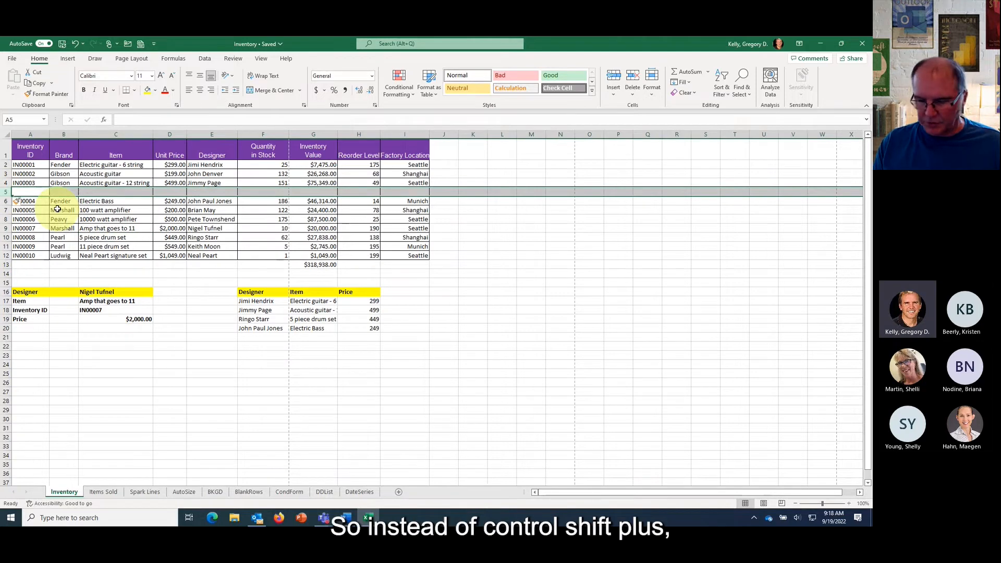
{"action": "key", "text": "ctrl+minus"}
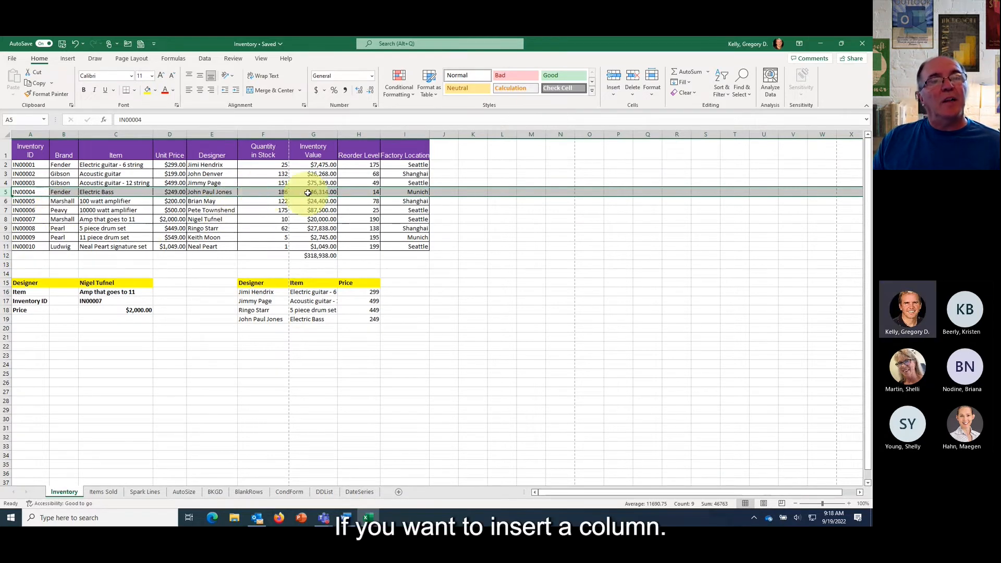
Select the whole Reorder Level column, then the whole row 5, with selection shortcuts
{"action": "left_click", "coordinate": [365, 191]}
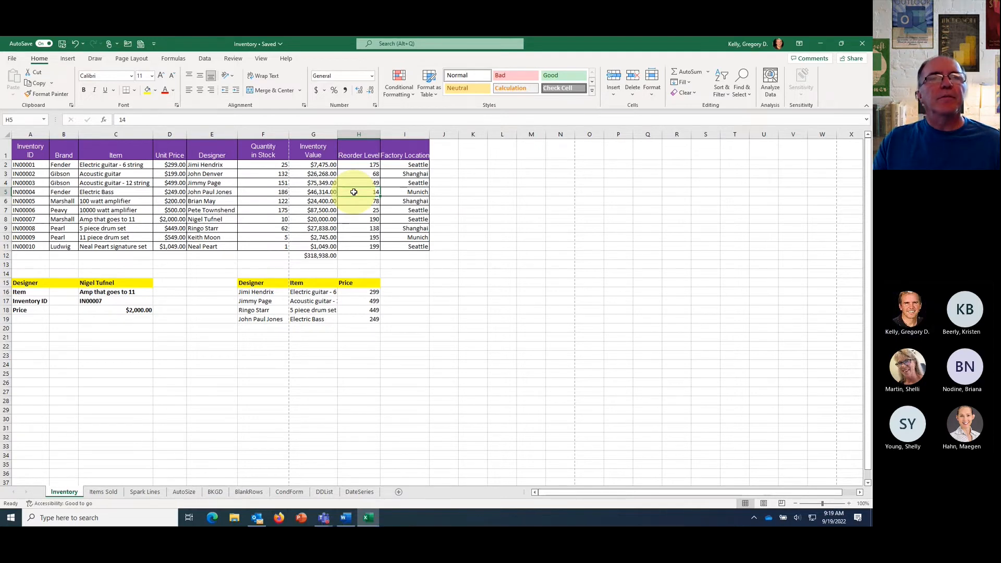
{"action": "key", "text": "ctrl+space"}
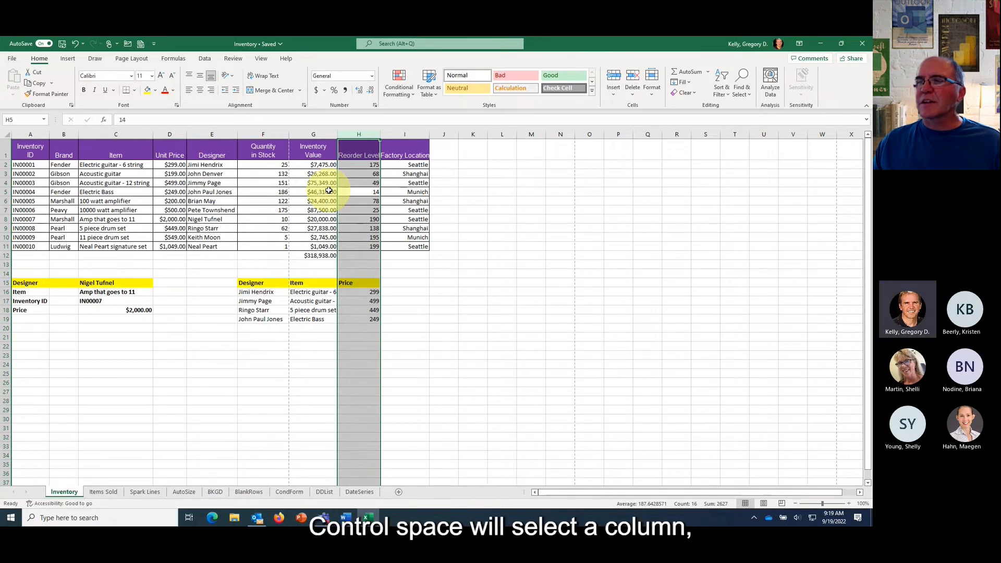
{"action": "left_click", "coordinate": [329, 191]}
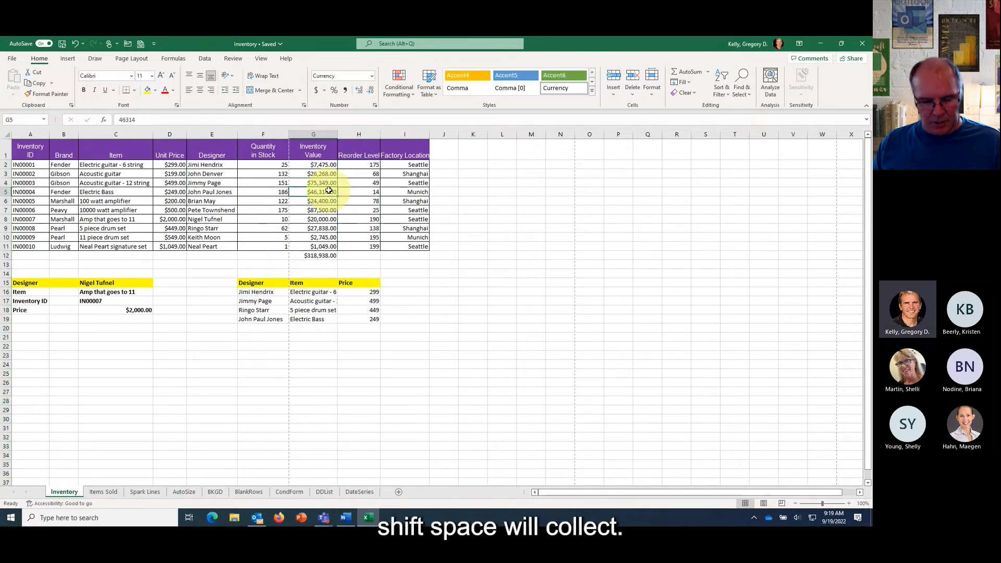
{"action": "key", "text": "shift+space"}
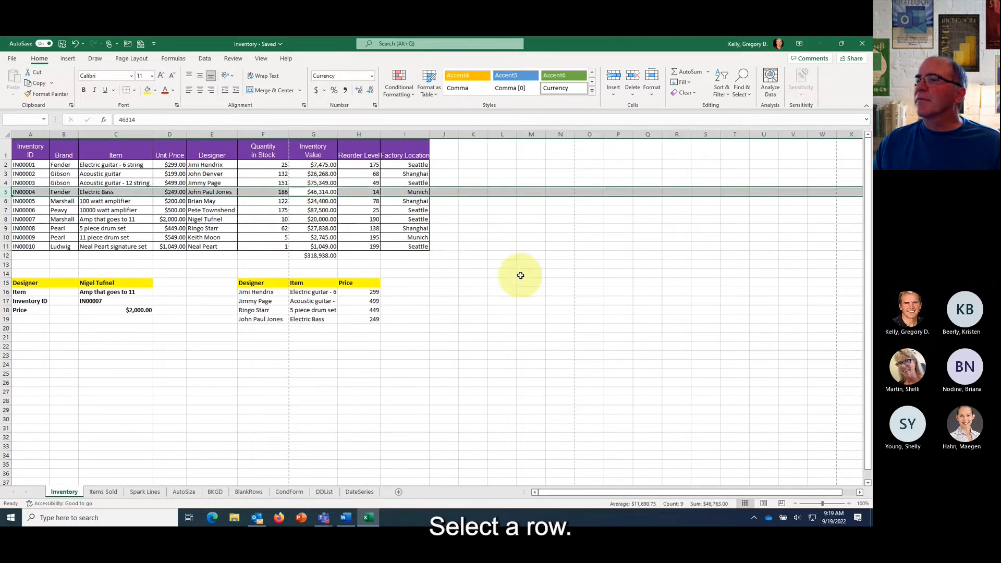
{"action": "left_click", "coordinate": [555, 275]}
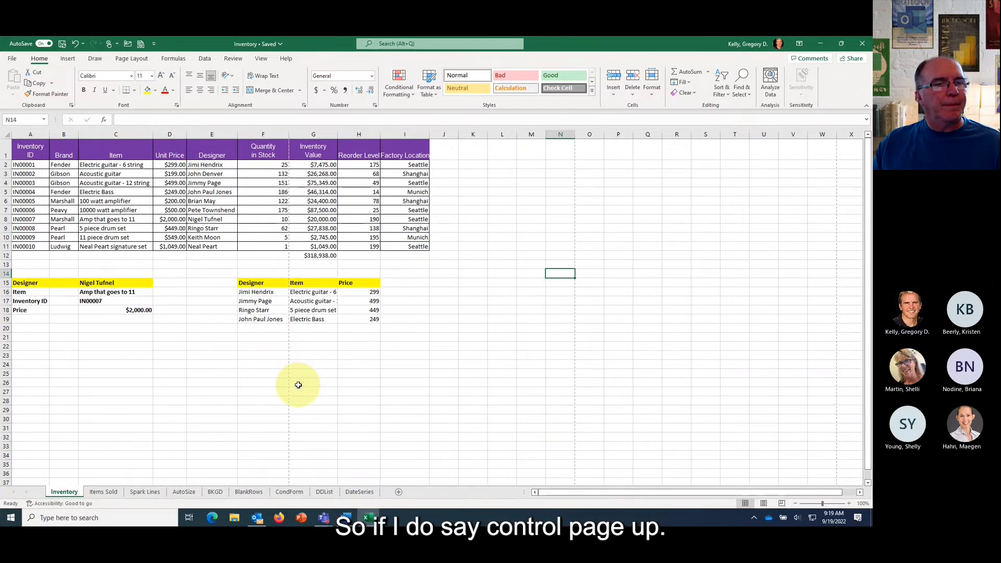
Cycle forward and back through the worksheets, ending on the Inventory sheet
{"action": "left_click", "coordinate": [103, 492]}
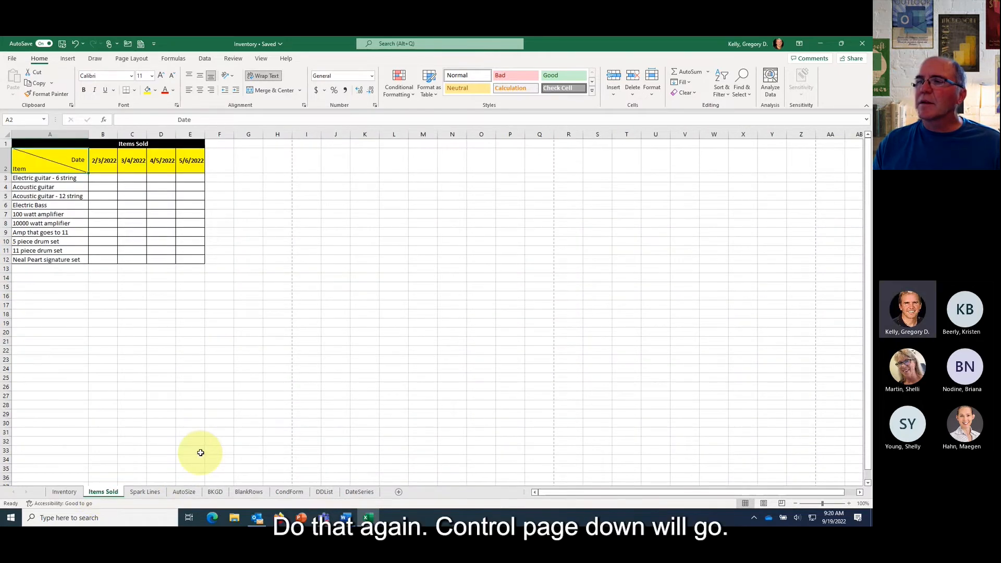
{"action": "key", "text": "ctrl+Page_Down"}
{"action": "key", "text": "ctrl+Page_Down"}
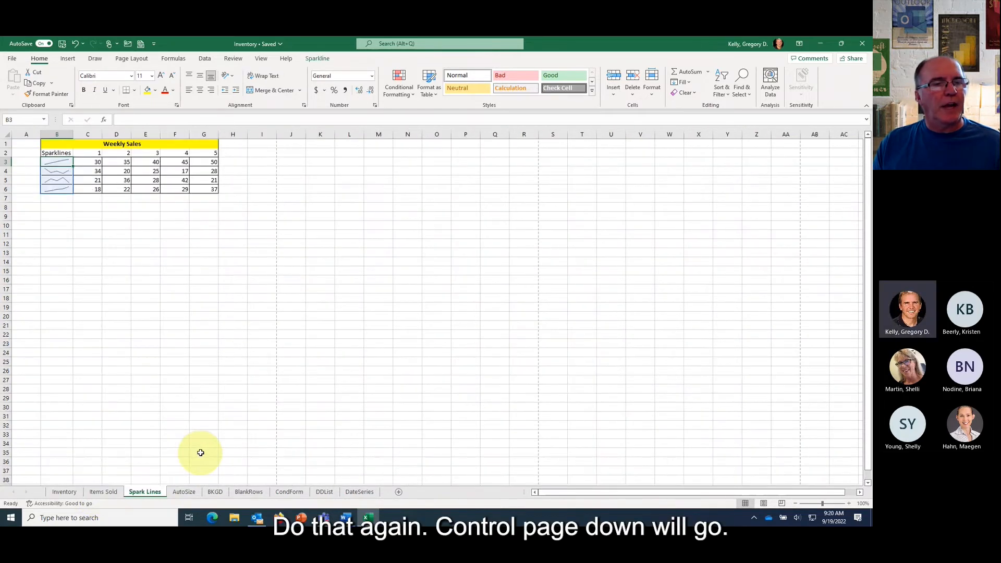
{"action": "key", "text": "ctrl+Page_Down"}
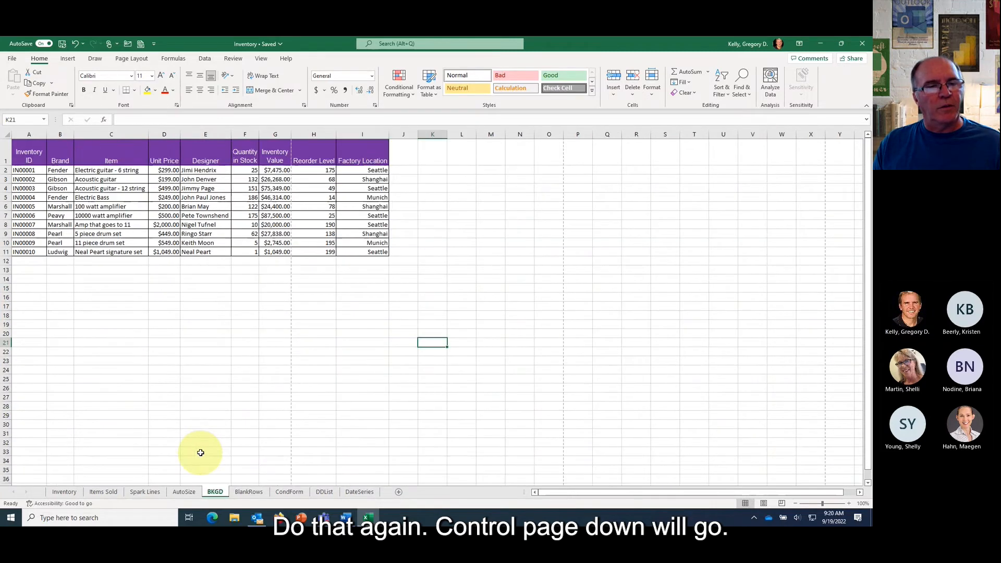
{"action": "key", "text": "ctrl+Page_Up"}
{"action": "key", "text": "ctrl+Page_Up"}
{"action": "key", "text": "ctrl+Page_Up"}
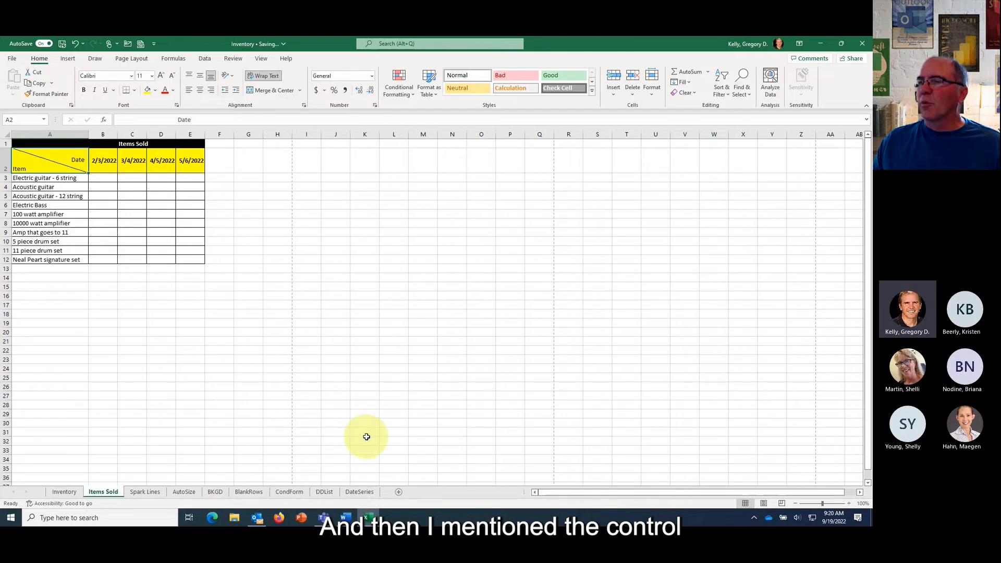
{"action": "left_click", "coordinate": [69, 495]}
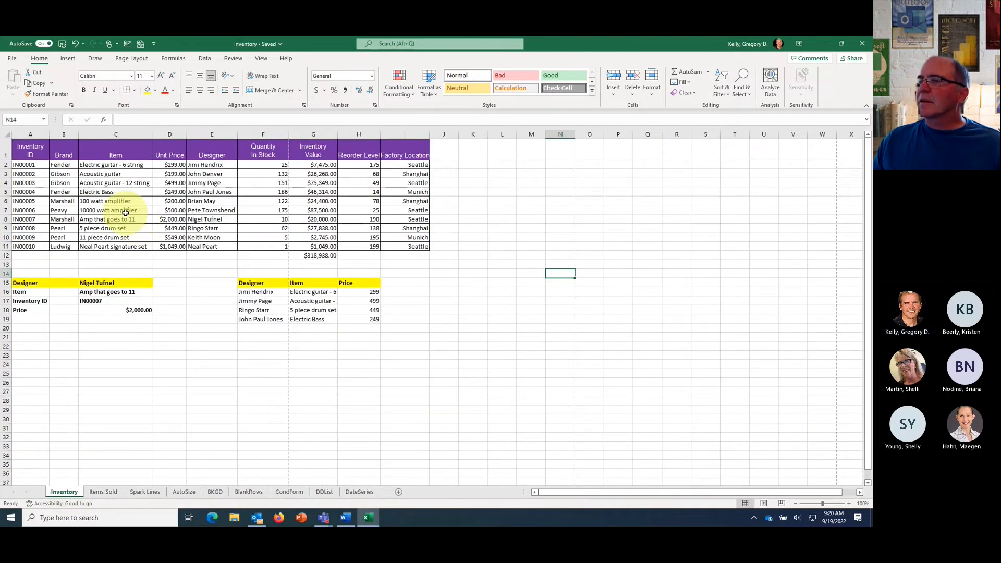
Open the Format Cells dialog for G7 and close it without changes
{"action": "left_click", "coordinate": [326, 211]}
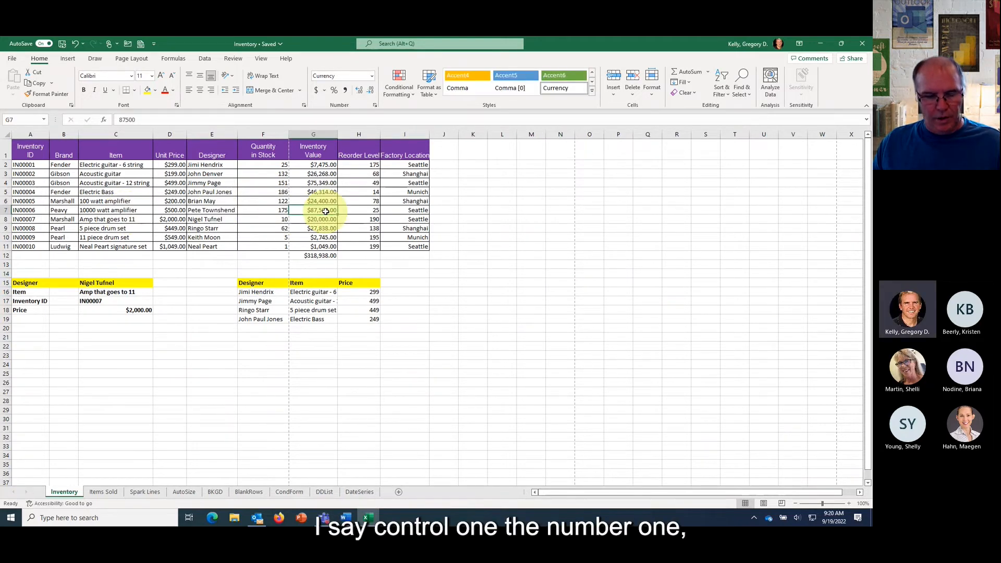
{"action": "key", "text": "ctrl+1"}
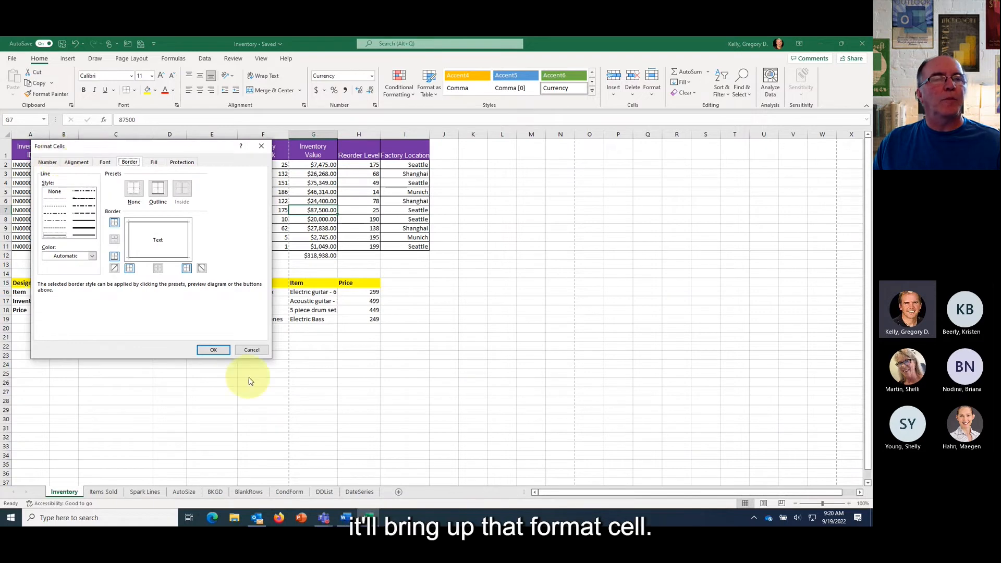
{"action": "left_click", "coordinate": [252, 350]}
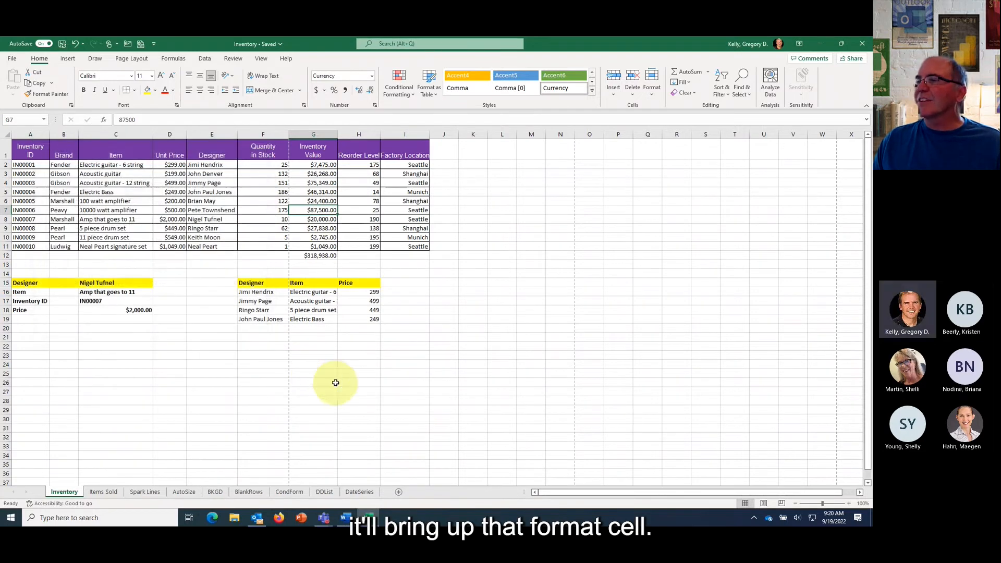
Insert a note in cell J5 reading "What's going on in Munich"
{"action": "left_click", "coordinate": [405, 391]}
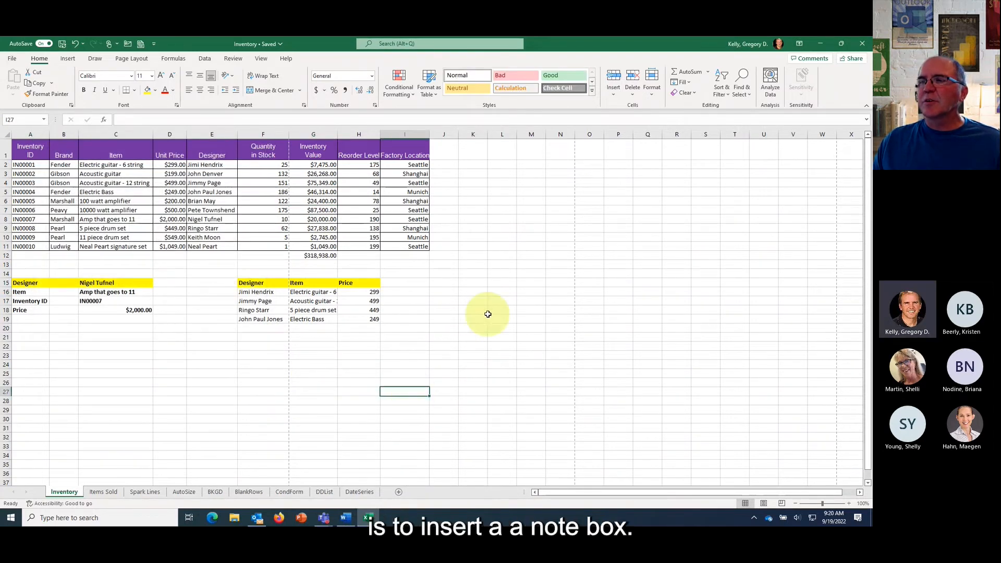
{"action": "left_click", "coordinate": [447, 193]}
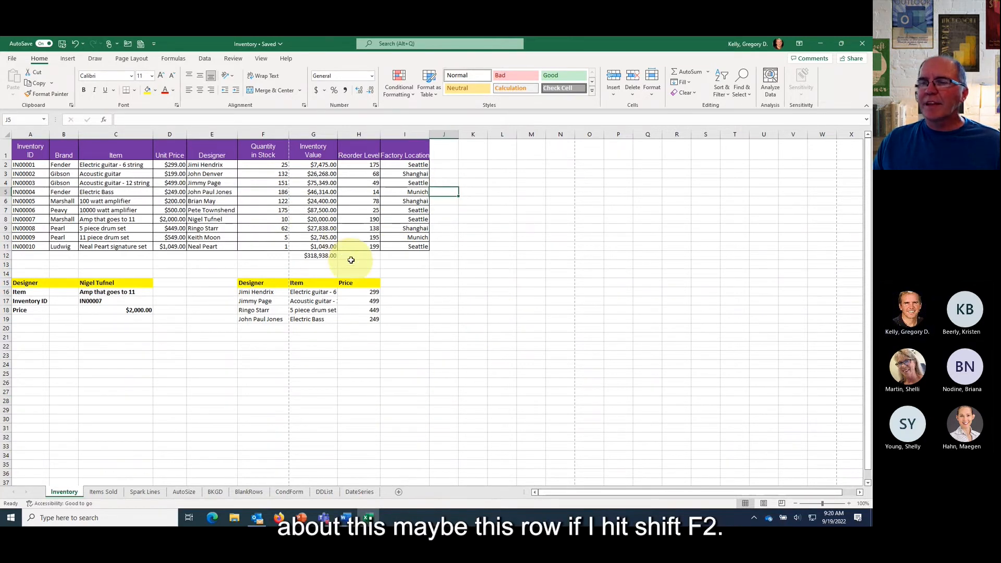
{"action": "key", "text": "shift+F2"}
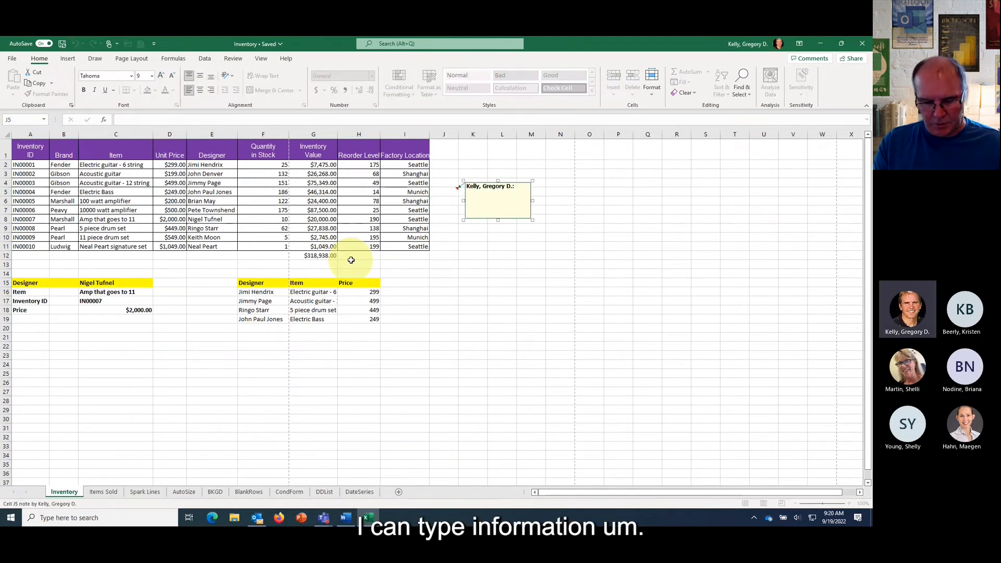
{"action": "type", "text": "What's"}
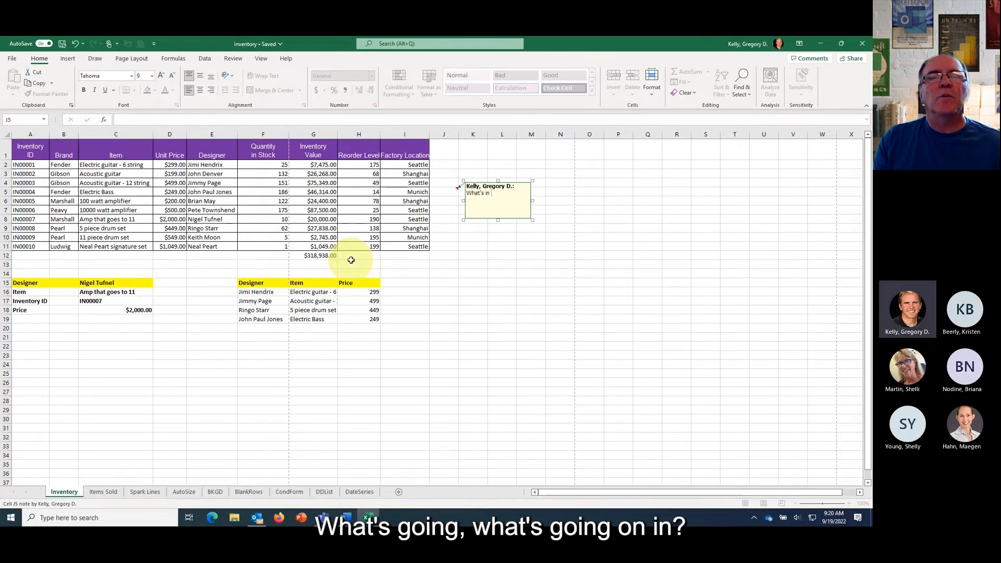
{"action": "type", "text": " going"}
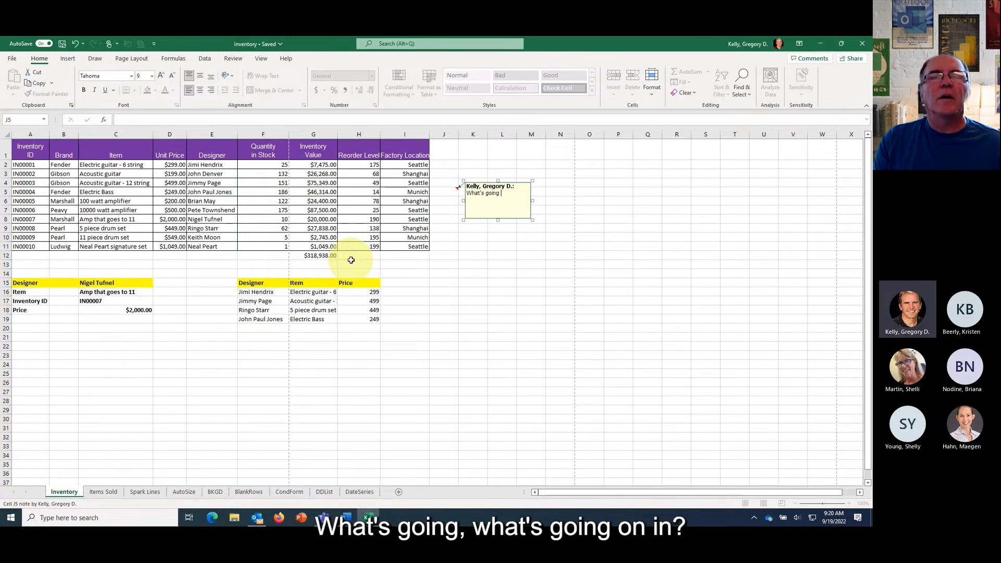
{"action": "type", "text": " on in Munich"}
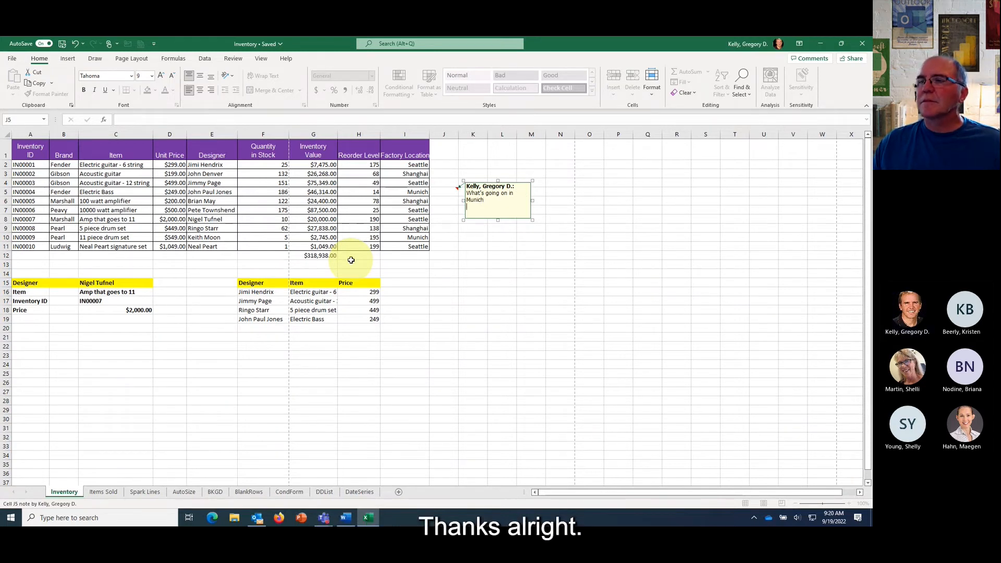
On the AutoSize sheet, select the entire sheet and autofit all column widths and row heights
{"action": "key", "text": "Return"}
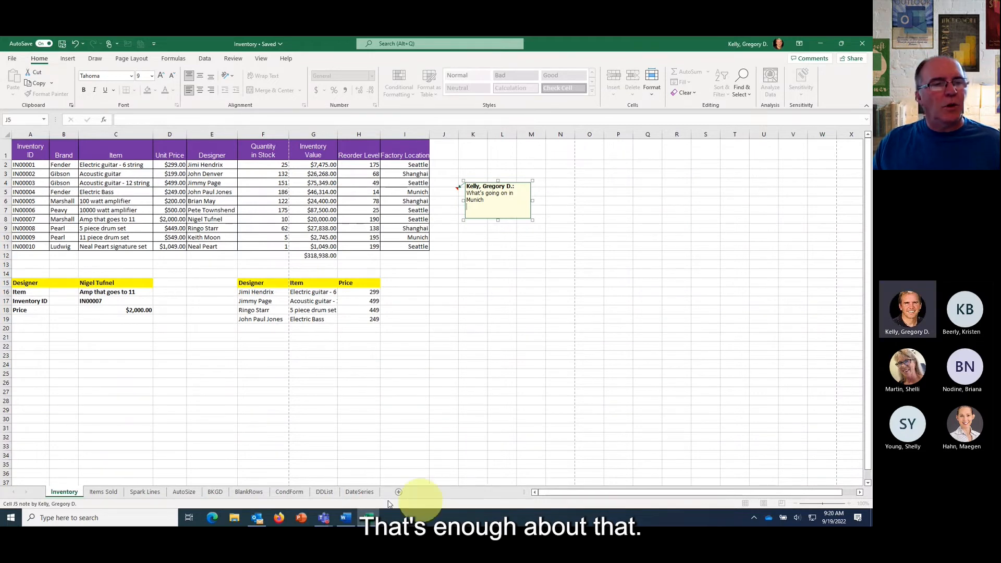
{"action": "left_click", "coordinate": [184, 492]}
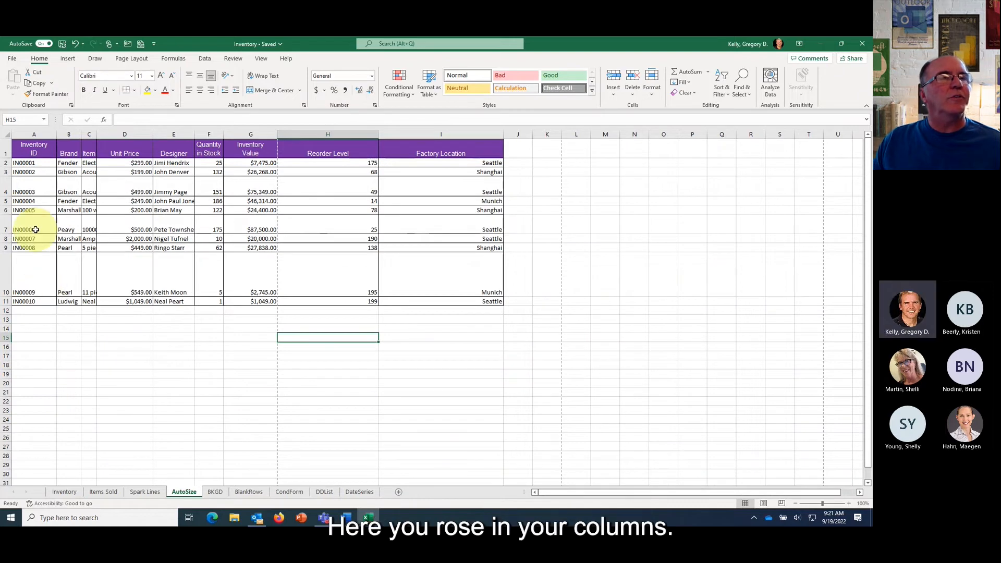
{"action": "left_click", "coordinate": [7, 134]}
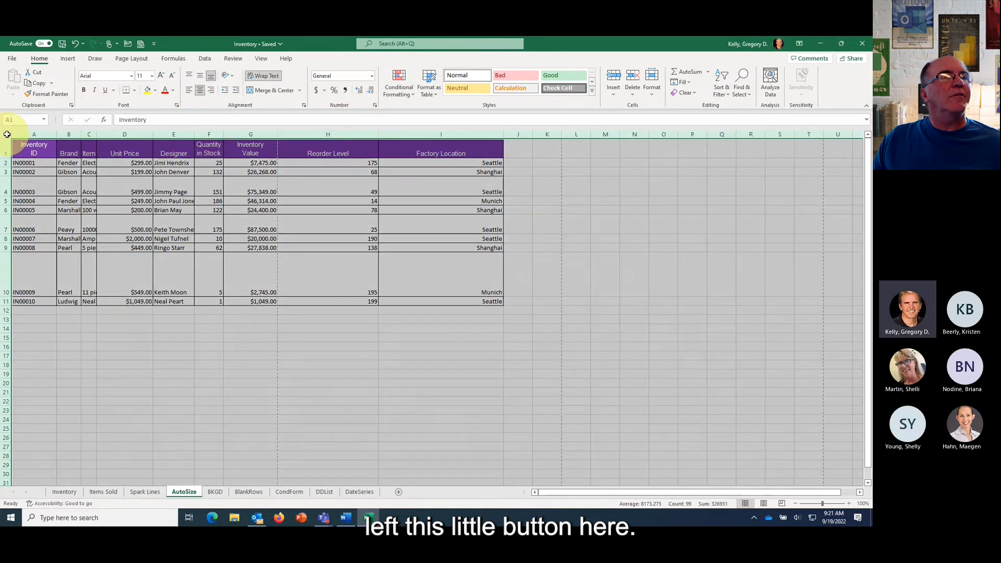
{"action": "double_click", "coordinate": [154, 133]}
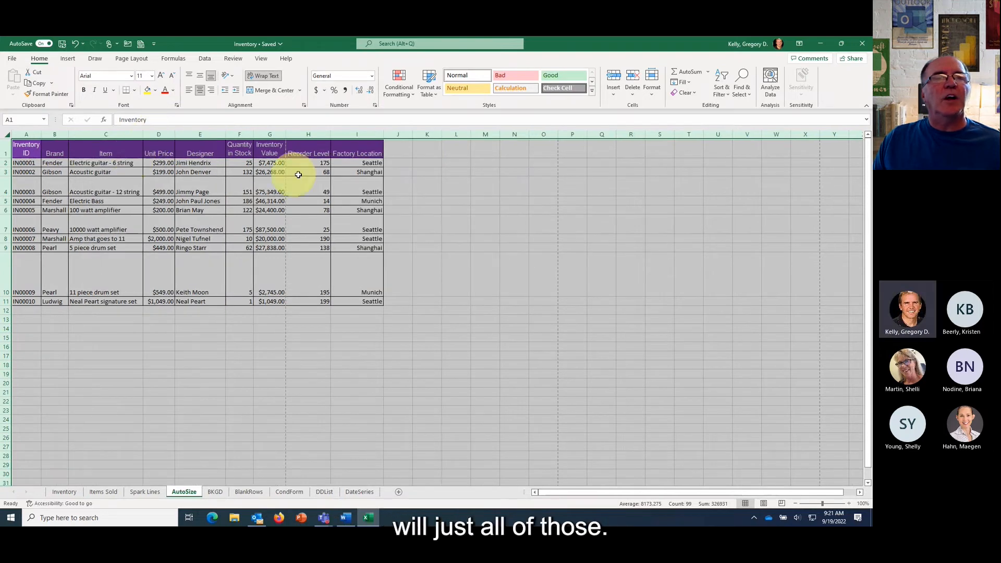
{"action": "double_click", "coordinate": [6, 195]}
{"action": "left_click", "coordinate": [118, 296]}
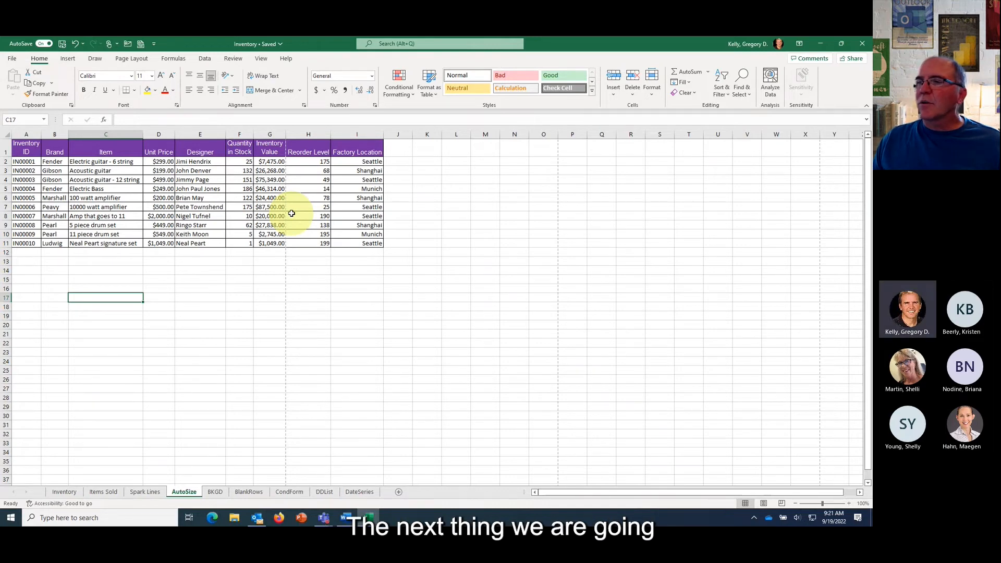
On the BKGD sheet, insert an airplane photo from the Bing image search as the sheet background
{"action": "left_click", "coordinate": [218, 497]}
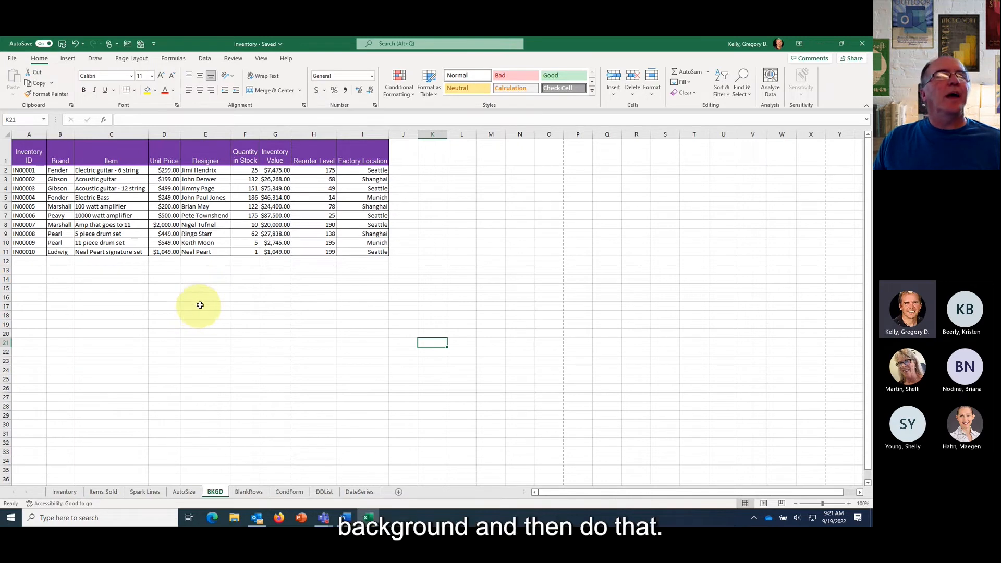
{"action": "left_click", "coordinate": [138, 63]}
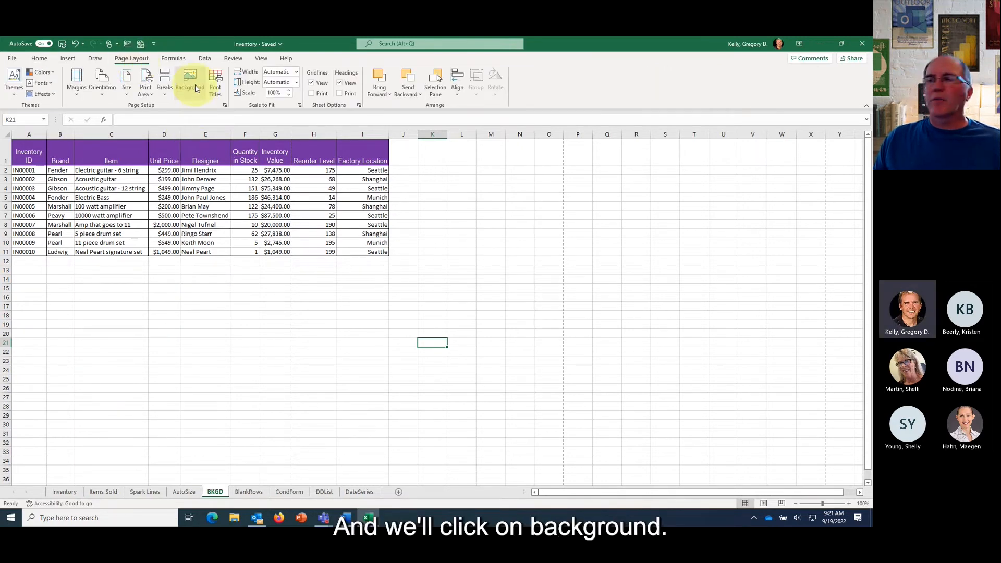
{"action": "left_click", "coordinate": [195, 83]}
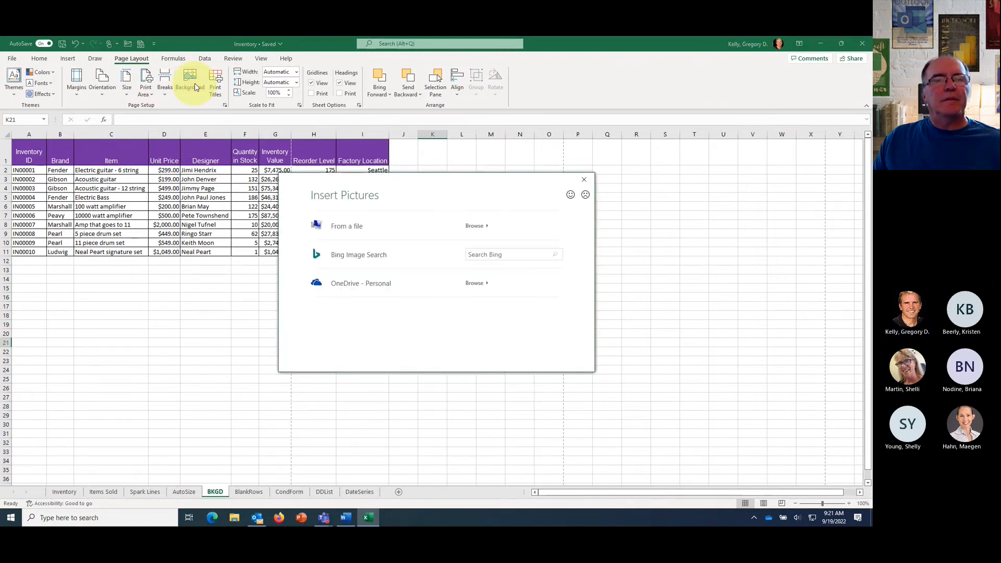
{"action": "left_click", "coordinate": [363, 259]}
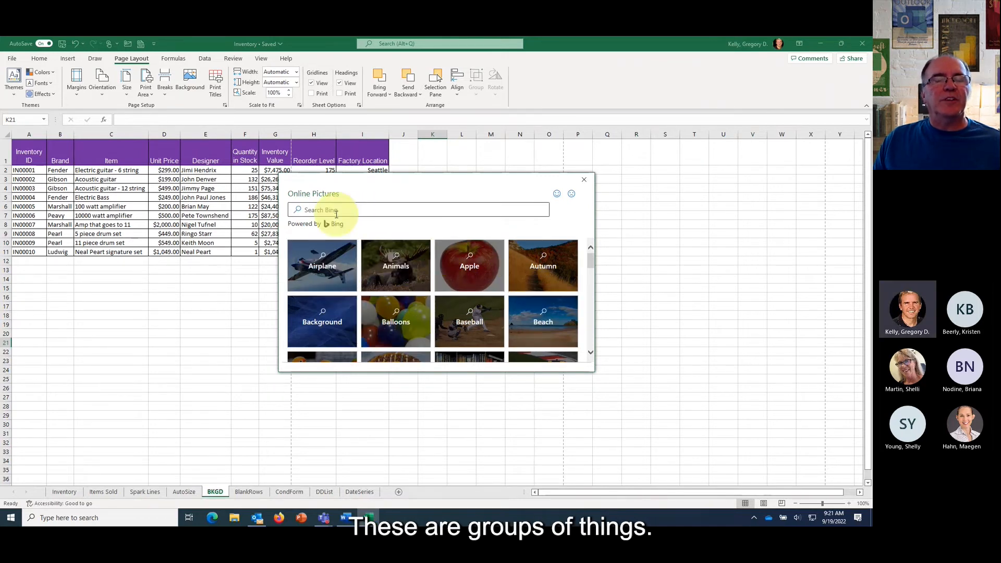
{"action": "left_click", "coordinate": [330, 271]}
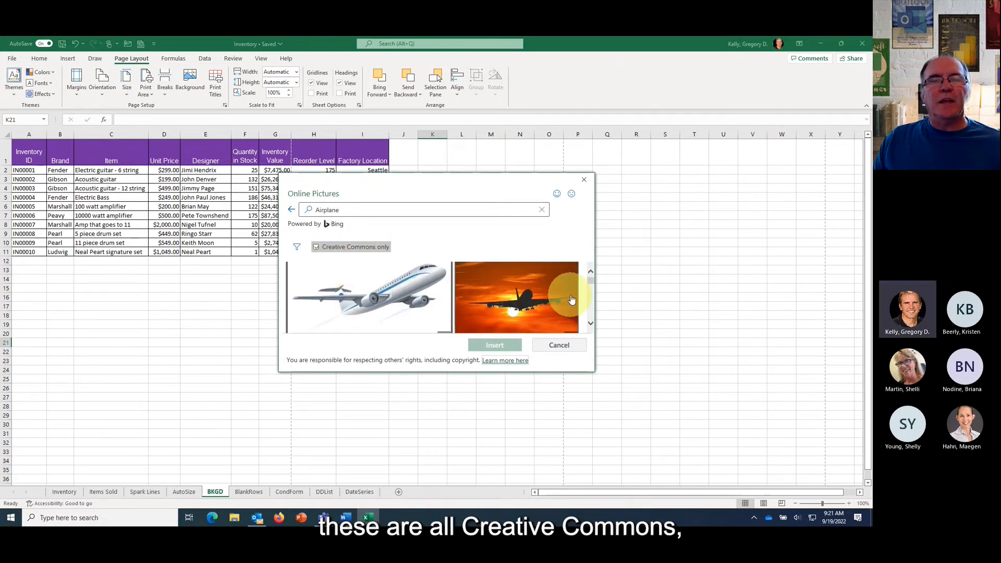
{"action": "scroll", "coordinate": [528, 300], "scroll_direction": "down", "scroll_amount": 3}
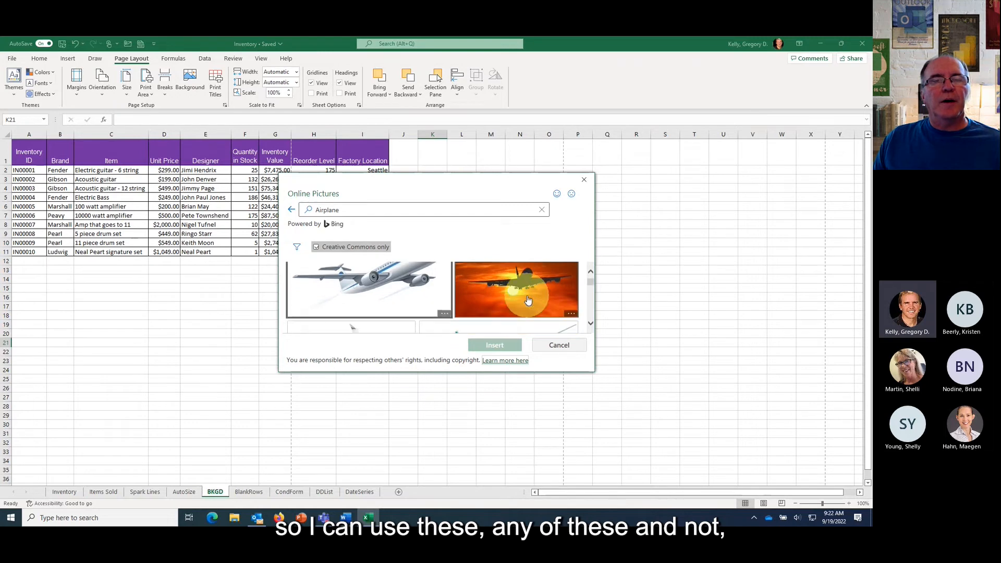
{"action": "scroll", "coordinate": [528, 300], "scroll_direction": "down", "scroll_amount": 3}
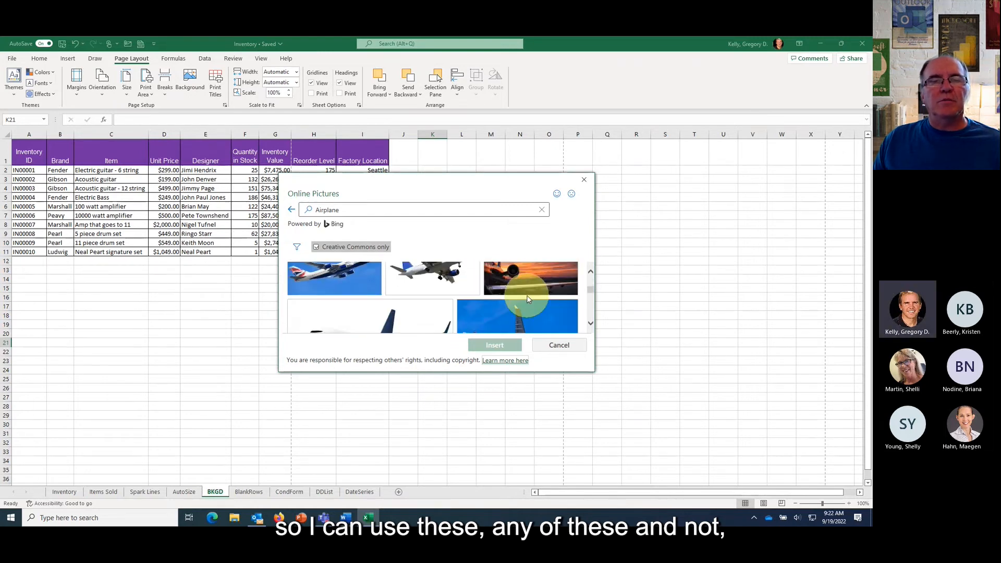
{"action": "scroll", "coordinate": [442, 304], "scroll_direction": "down", "scroll_amount": 2}
{"action": "scroll", "coordinate": [442, 303], "scroll_direction": "down", "scroll_amount": 2}
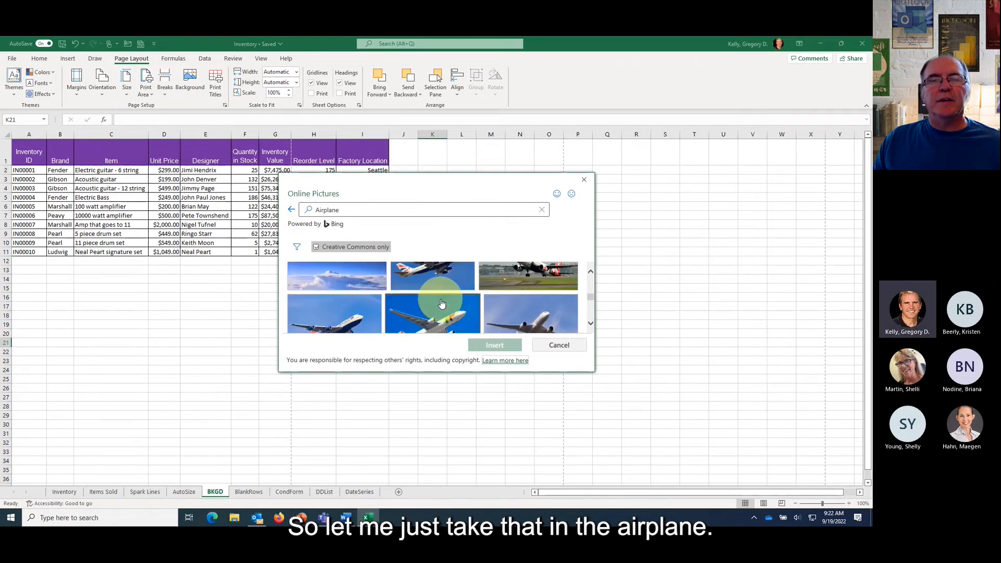
{"action": "left_click", "coordinate": [530, 283]}
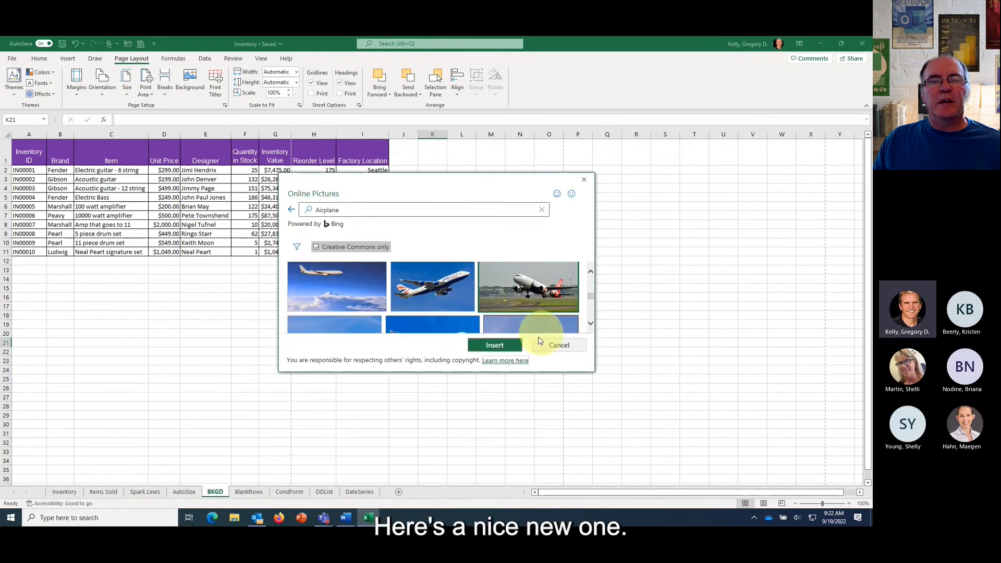
{"action": "left_click", "coordinate": [495, 344]}
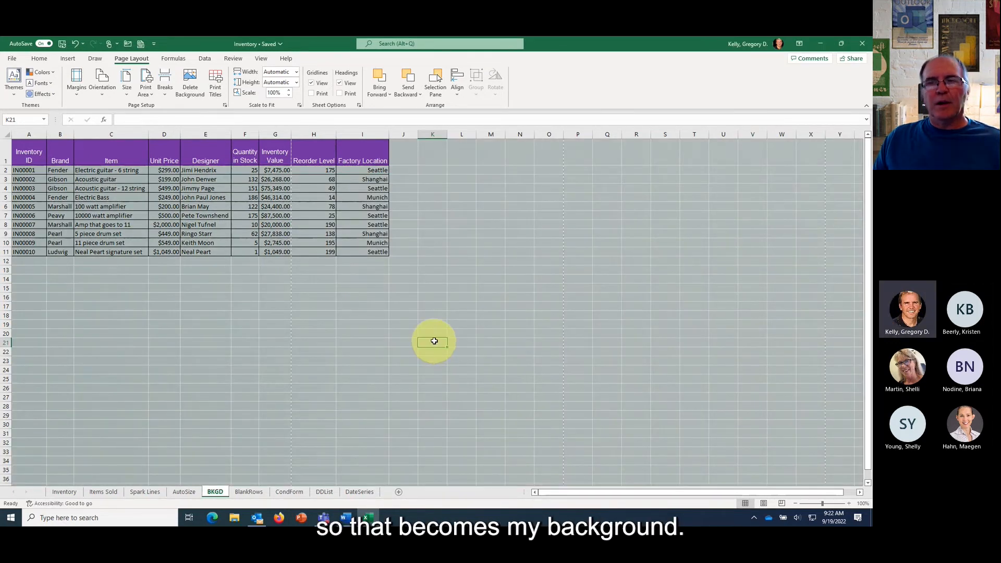
Set the BKGD sheet's scale to 10%
{"action": "scroll", "coordinate": [456, 339], "scroll_direction": "down", "scroll_amount": 9}
{"action": "scroll", "coordinate": [459, 337], "scroll_direction": "up", "scroll_amount": 6}
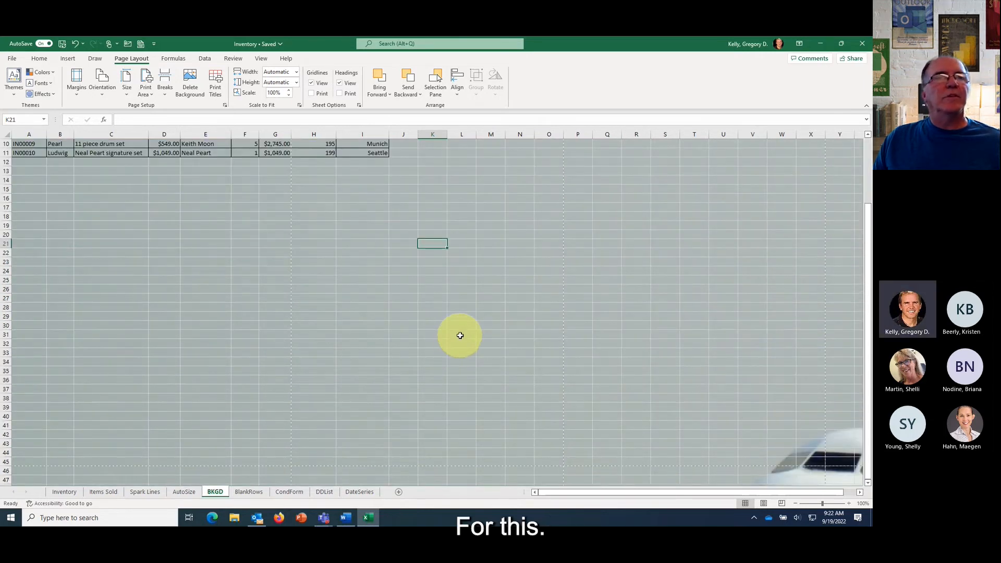
{"action": "scroll", "coordinate": [460, 335], "scroll_direction": "up", "scroll_amount": 3}
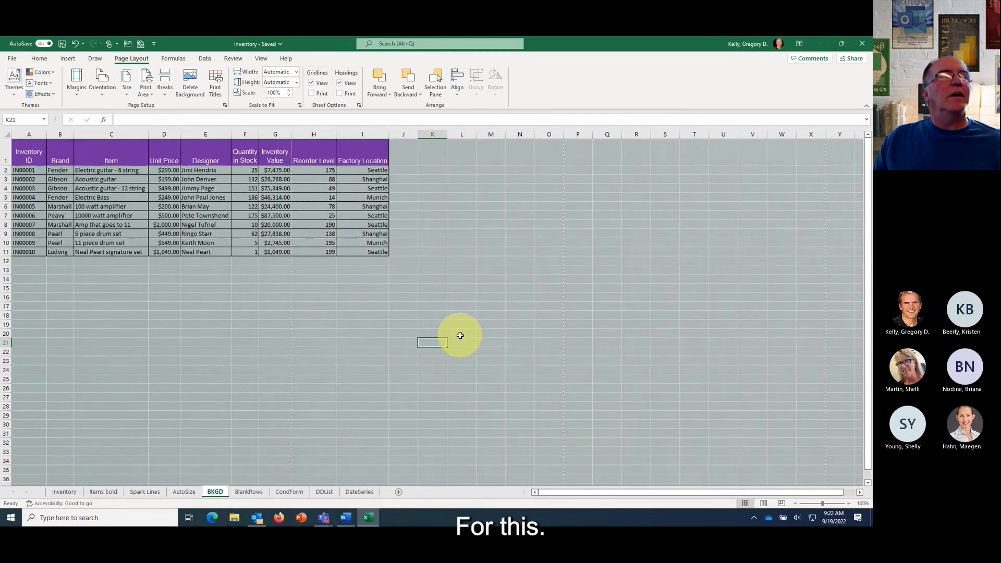
{"action": "left_click", "coordinate": [289, 96]}
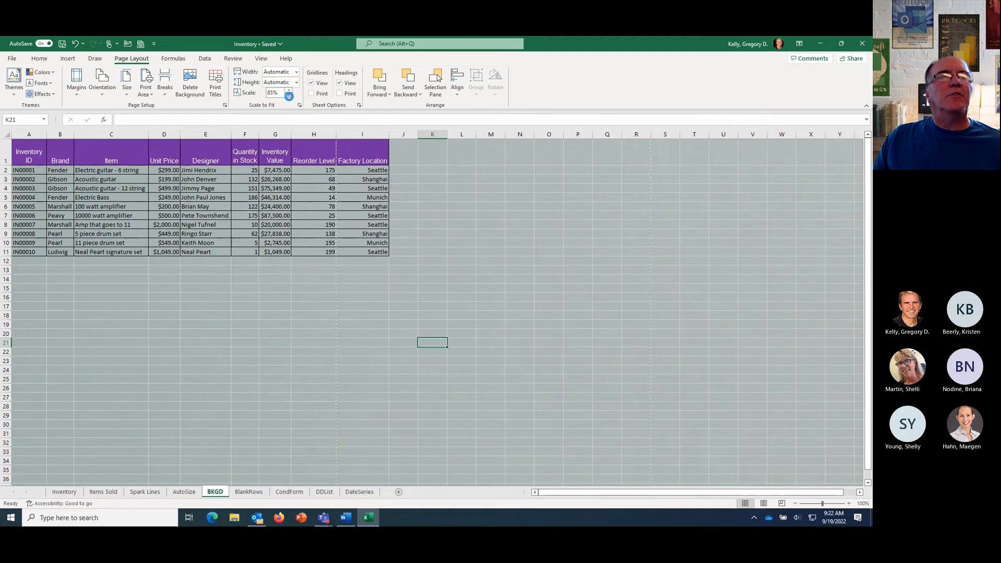
{"action": "left_click", "coordinate": [289, 96]}
{"action": "left_click", "coordinate": [289, 97]}
{"action": "left_click", "coordinate": [287, 96]}
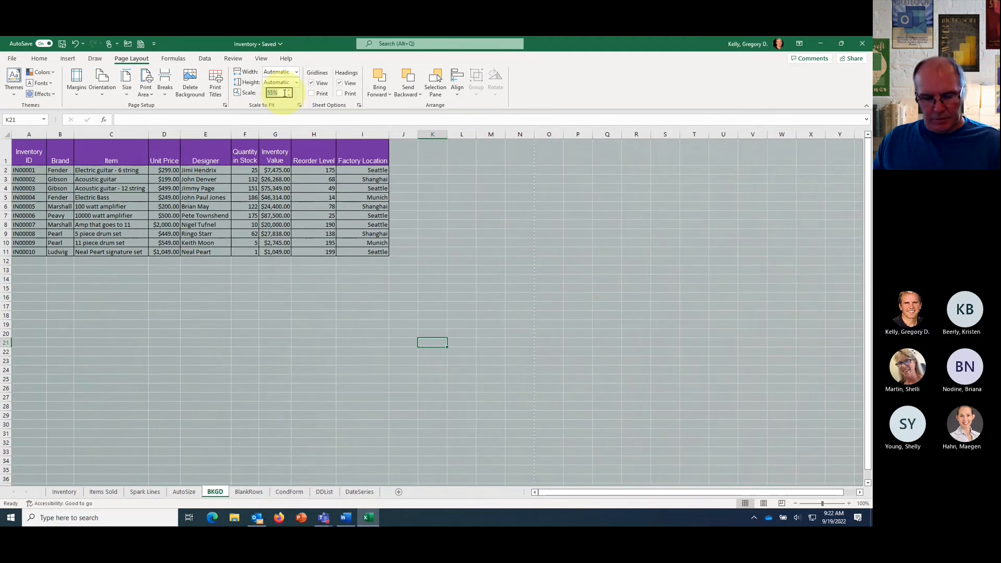
{"action": "type", "text": "1"}
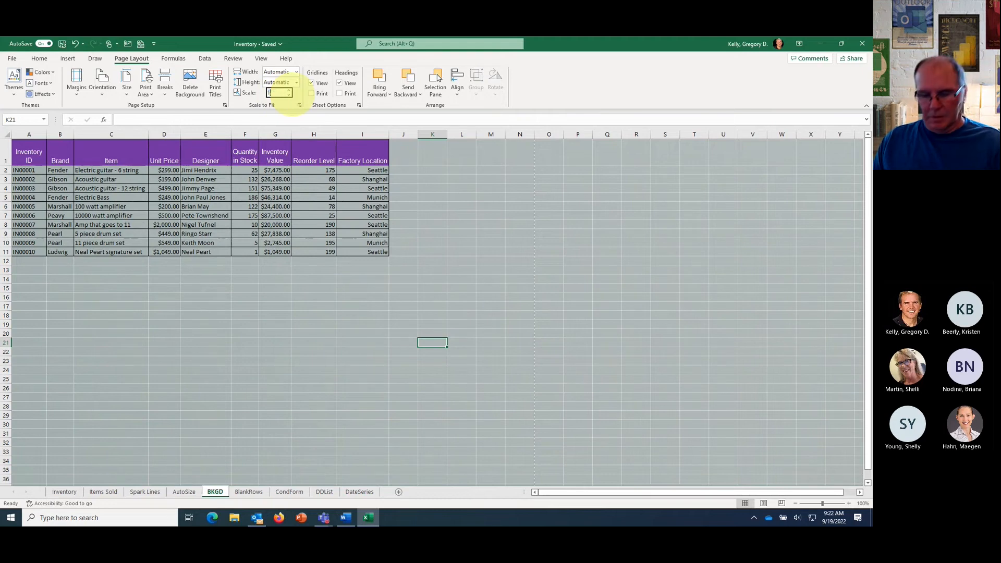
{"action": "type", "text": "0"}
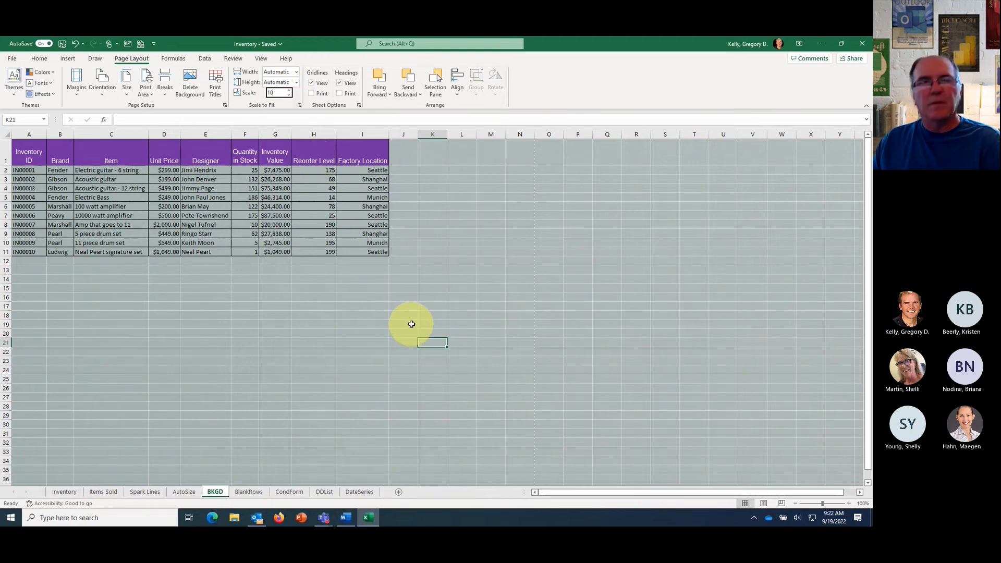
{"action": "left_click", "coordinate": [375, 315]}
{"action": "scroll", "coordinate": [642, 320], "scroll_direction": "down", "scroll_amount": 7}
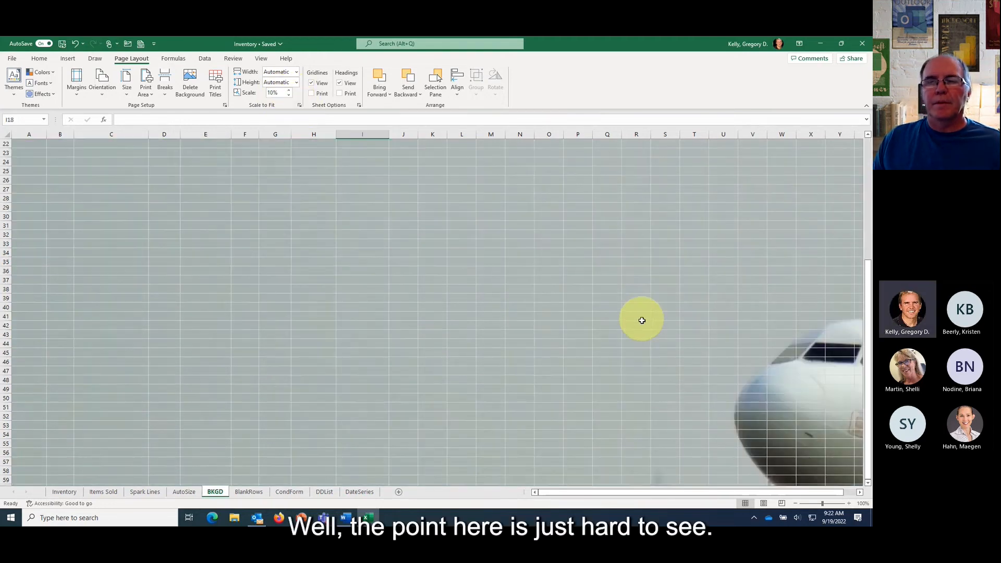
{"action": "scroll", "coordinate": [642, 320], "scroll_direction": "down", "scroll_amount": 3}
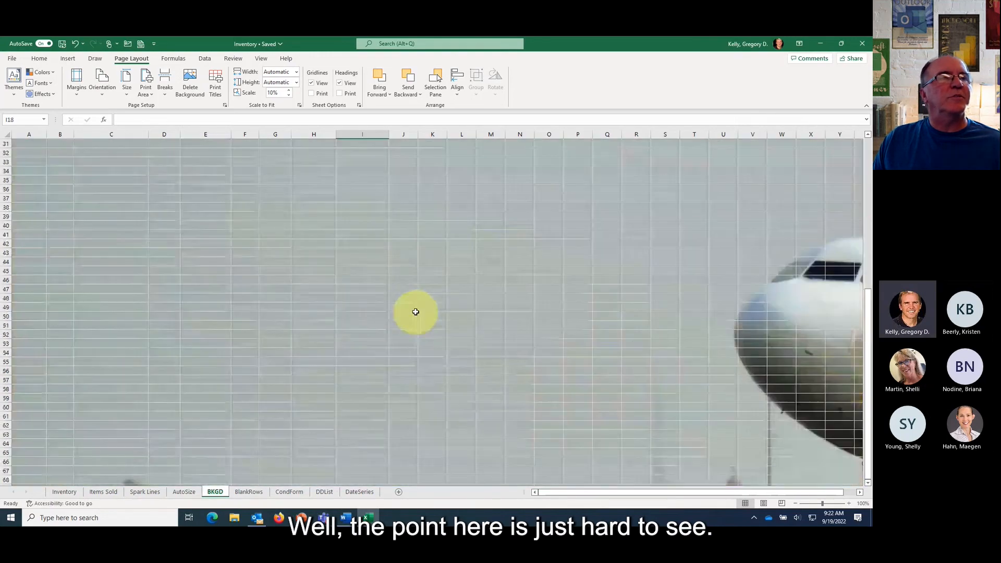
{"action": "scroll", "coordinate": [415, 312], "scroll_direction": "up", "scroll_amount": 10}
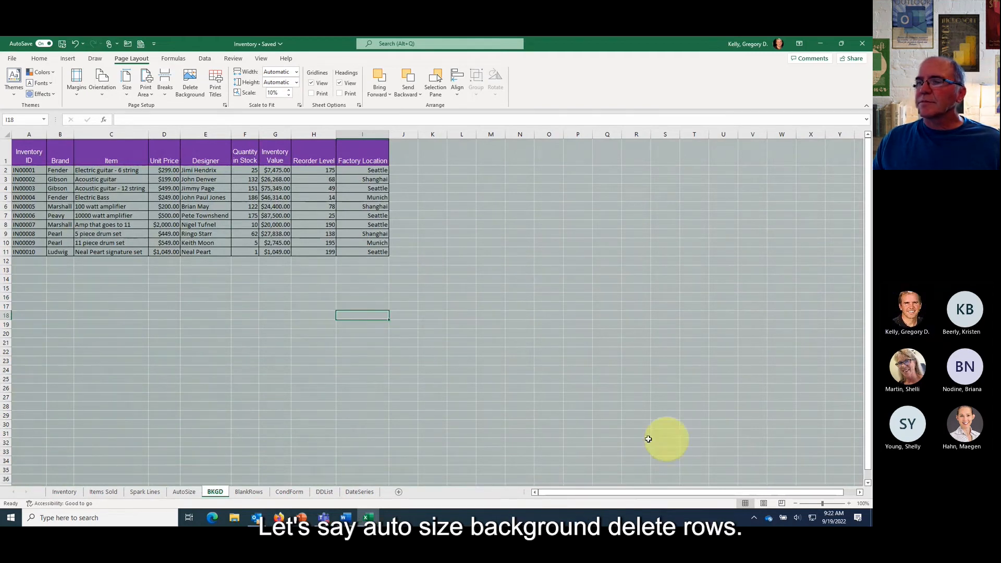
On the BlankRows sheet, select all blank cells with Go To Special and delete their entire rows
{"action": "left_click", "coordinate": [249, 492]}
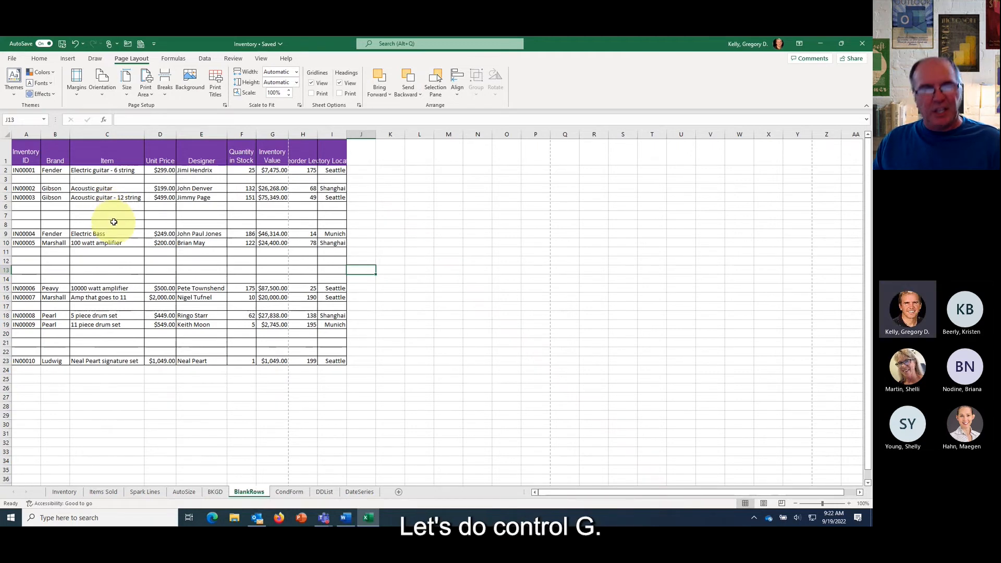
{"action": "key", "text": "ctrl+g"}
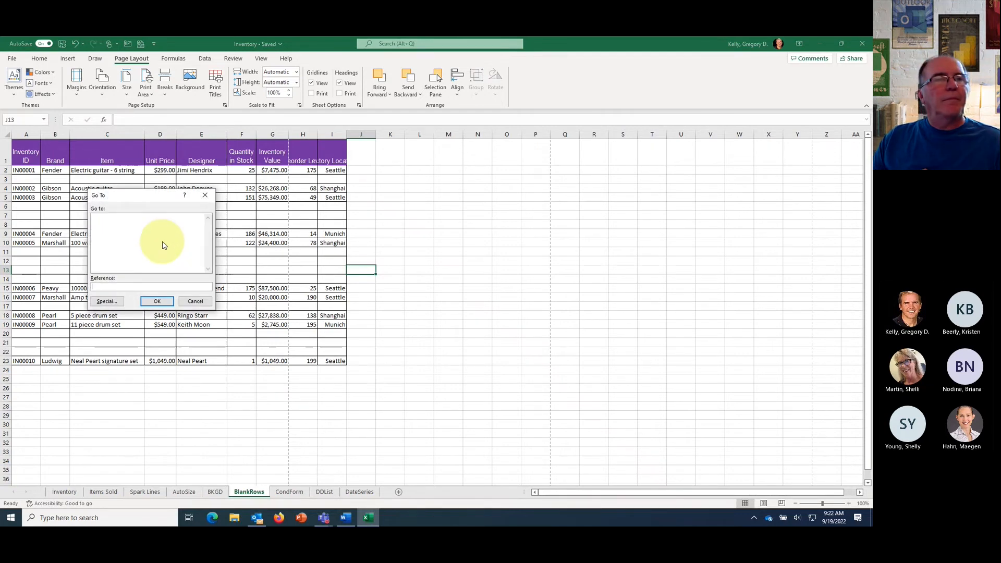
{"action": "left_click", "coordinate": [111, 303]}
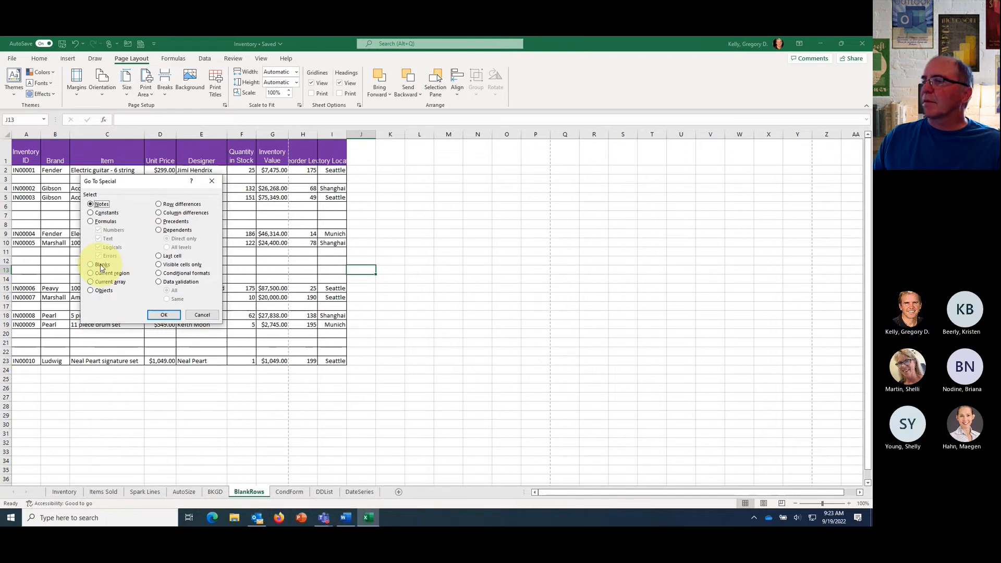
{"action": "left_click", "coordinate": [164, 315]}
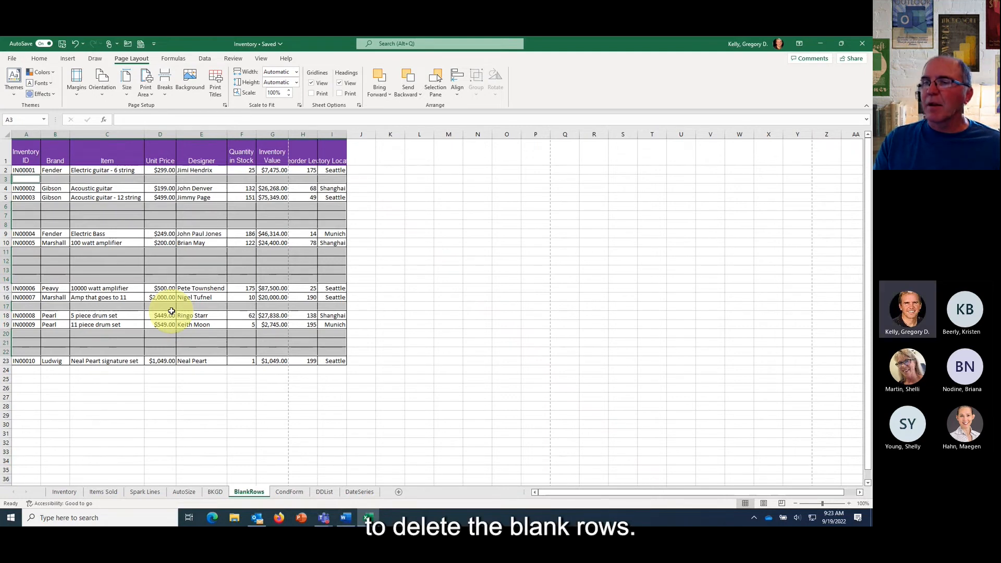
{"action": "key", "text": "ctrl+minus"}
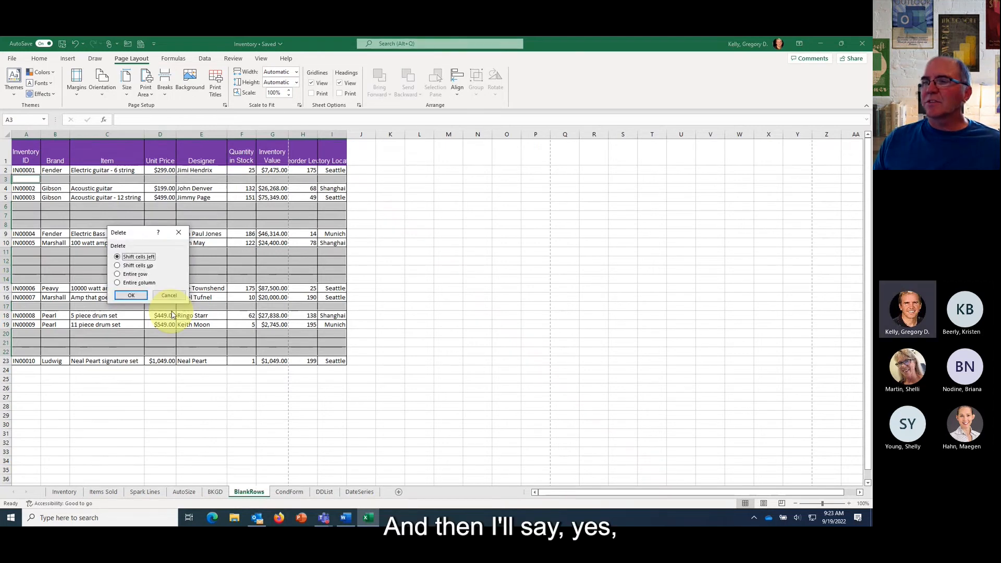
{"action": "left_click", "coordinate": [144, 267]}
{"action": "left_click", "coordinate": [131, 295]}
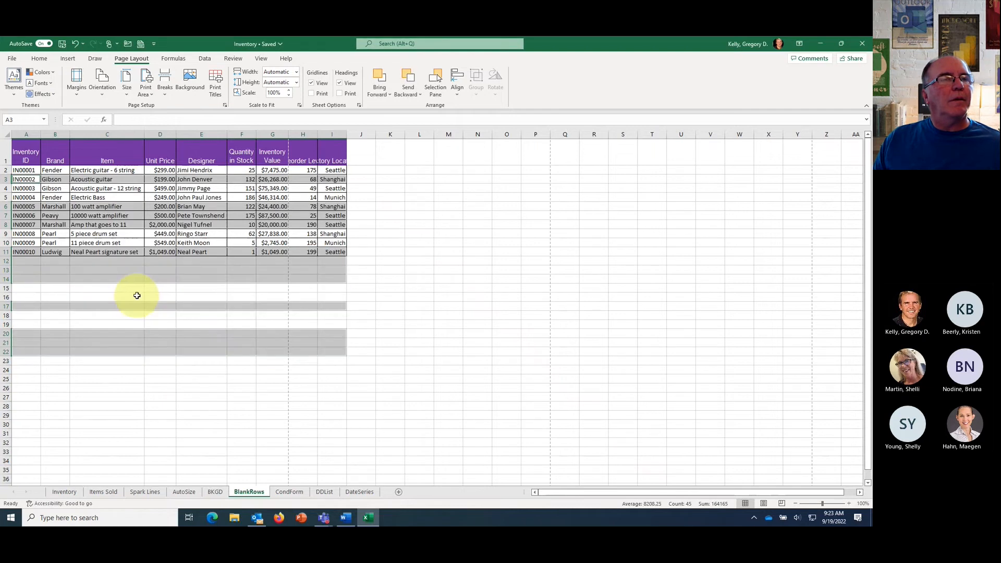
{"action": "left_click", "coordinate": [163, 378]}
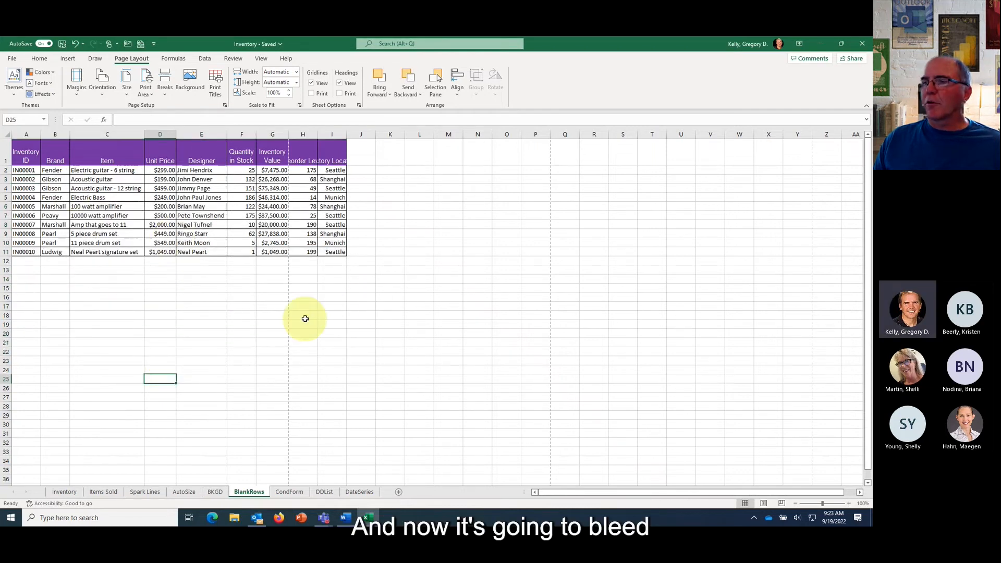
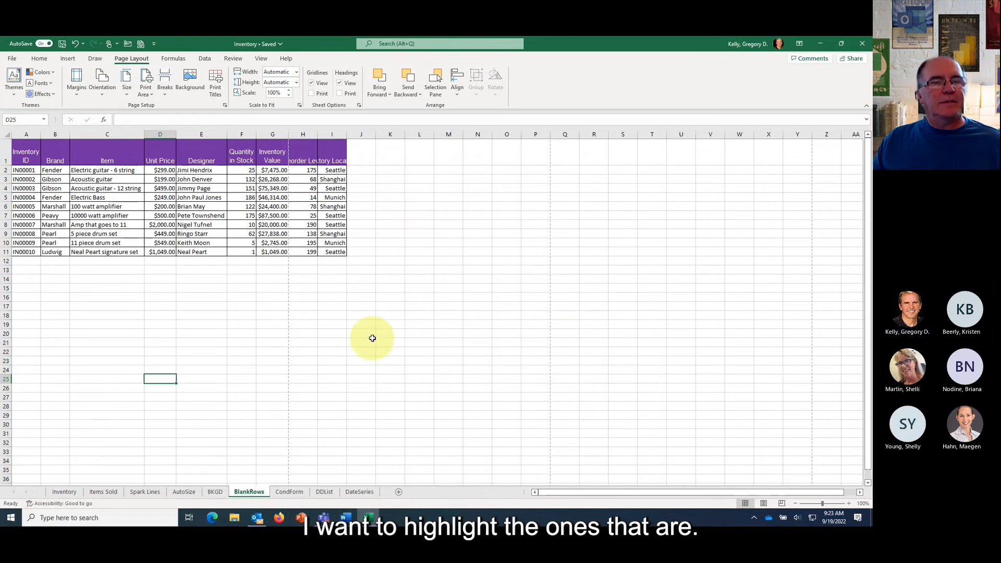
On the DDList sheet, select the Factory Location cells I2:I11 and set their data validation to allow a List
{"action": "left_click", "coordinate": [326, 491]}
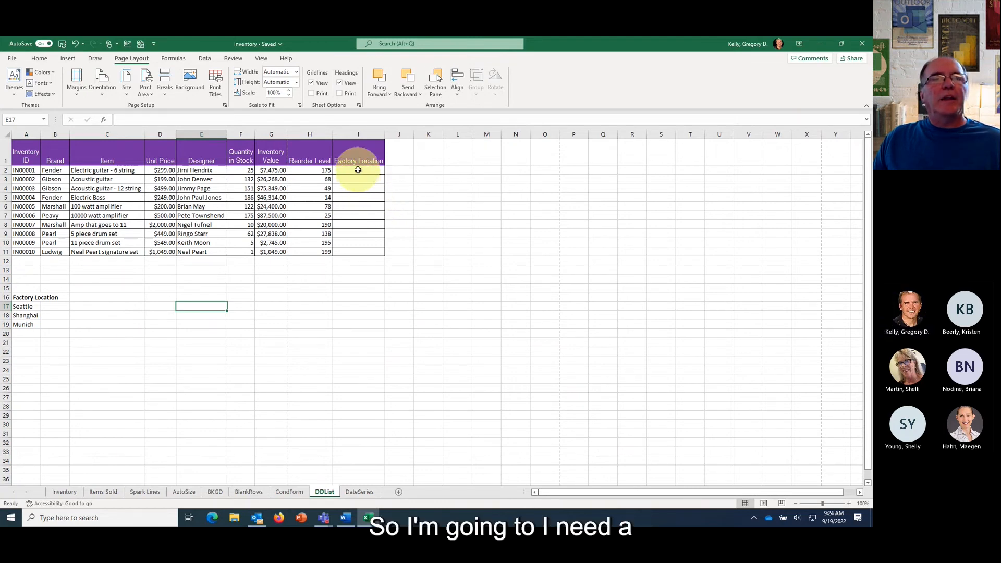
{"action": "left_click_drag", "start_coordinate": [358, 170], "coordinate": [361, 252]}
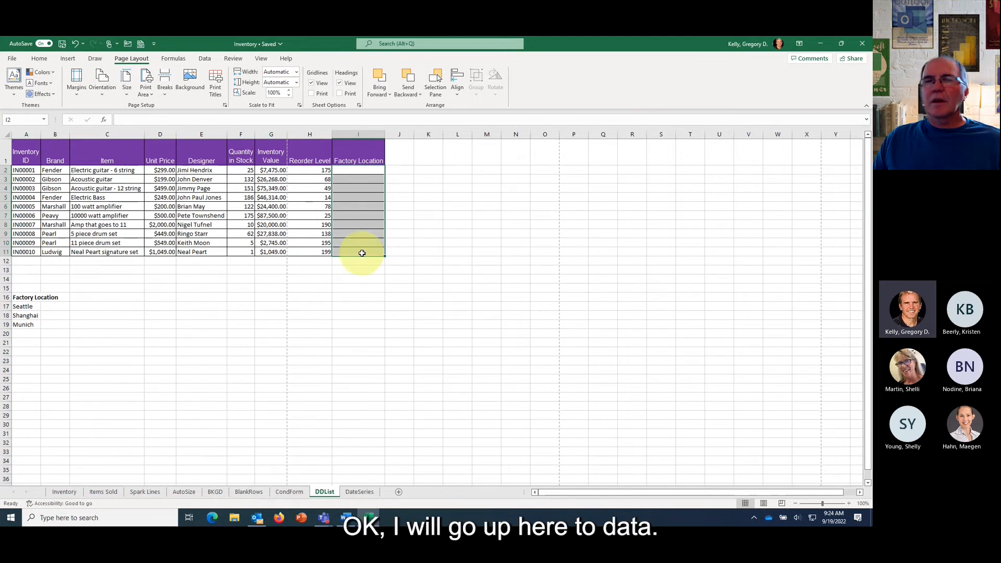
{"action": "left_click", "coordinate": [204, 60]}
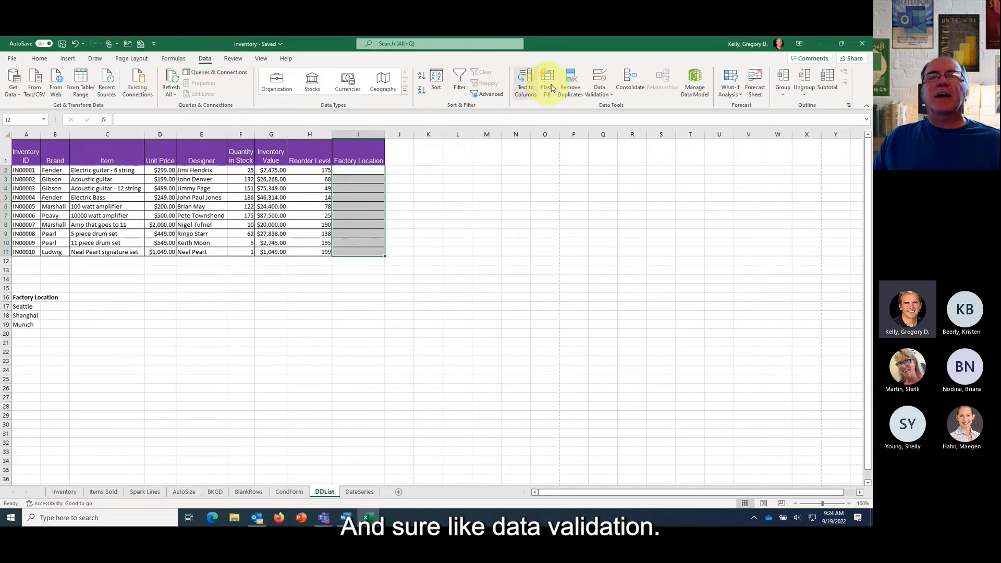
{"action": "left_click", "coordinate": [612, 96]}
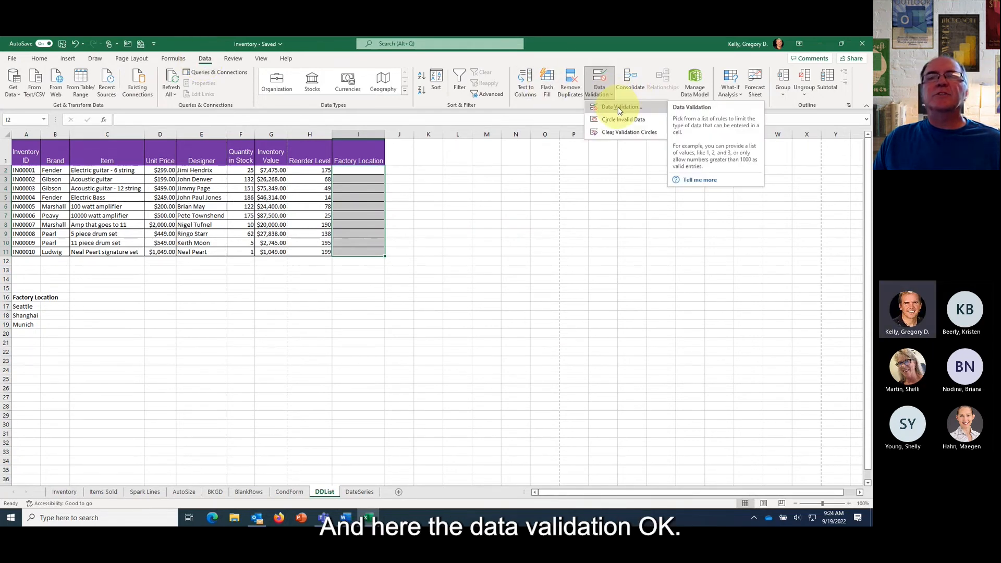
{"action": "left_click", "coordinate": [620, 109]}
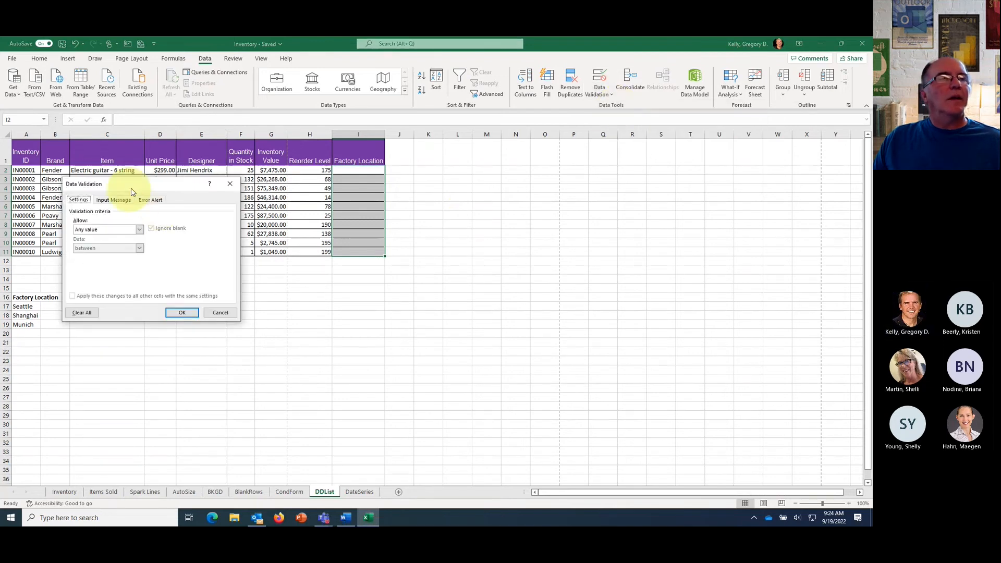
{"action": "left_click_drag", "start_coordinate": [135, 186], "coordinate": [478, 189]}
{"action": "left_click", "coordinate": [479, 188]}
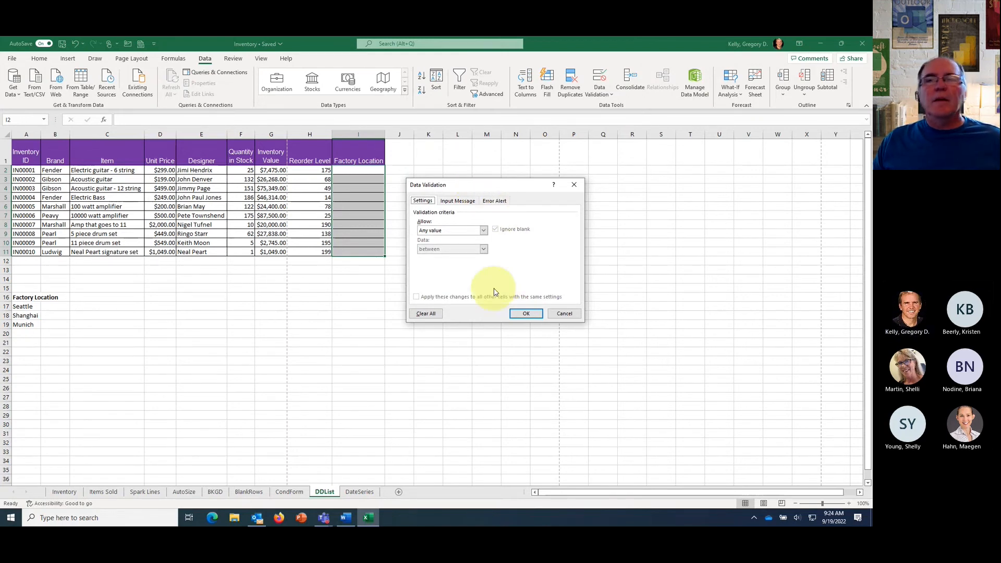
{"action": "left_click", "coordinate": [484, 231]}
{"action": "left_click", "coordinate": [434, 261]}
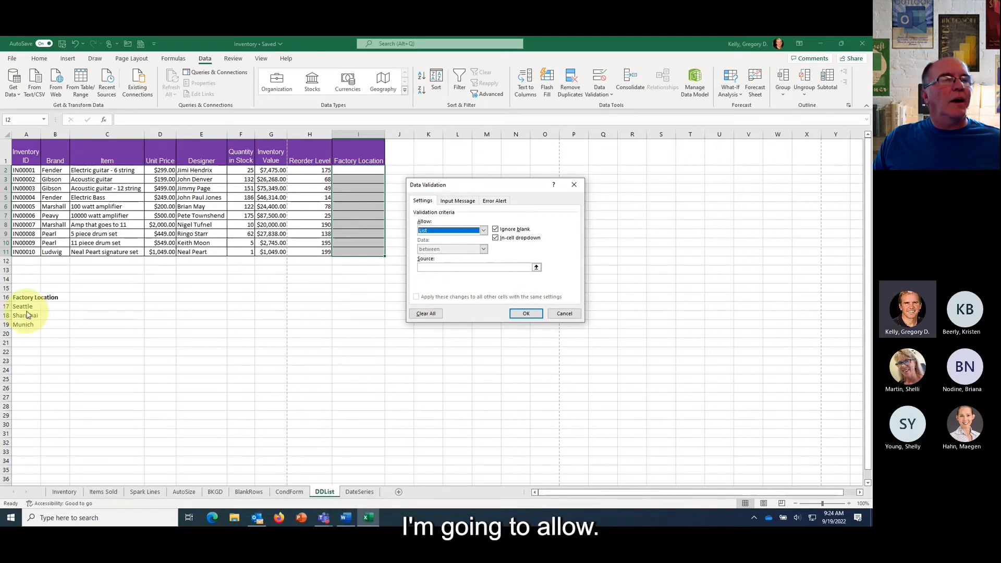
Set the list source to the Factory Location values in A17:A19 and confirm the validation
{"action": "left_click", "coordinate": [536, 267]}
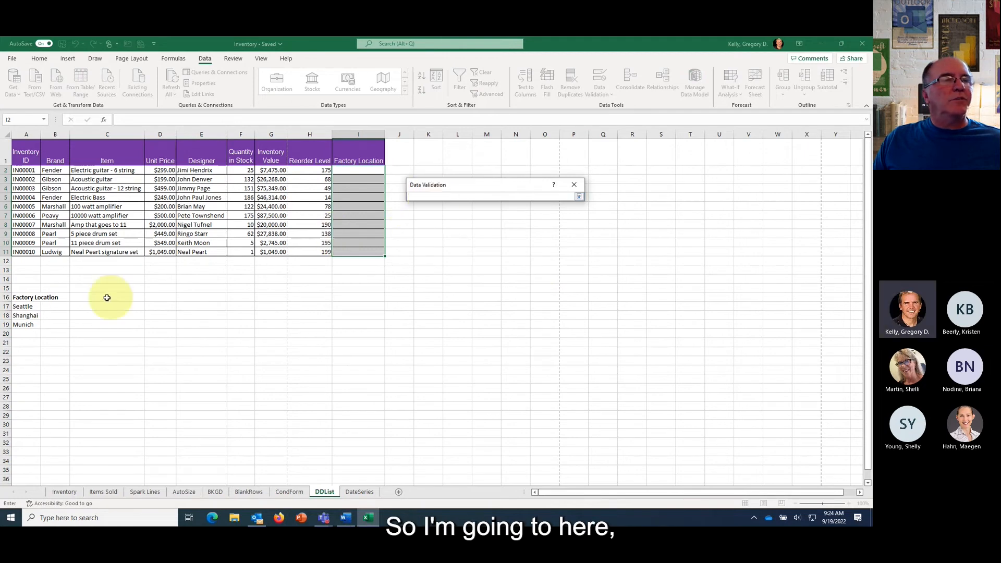
{"action": "left_click_drag", "start_coordinate": [23, 307], "coordinate": [26, 325]}
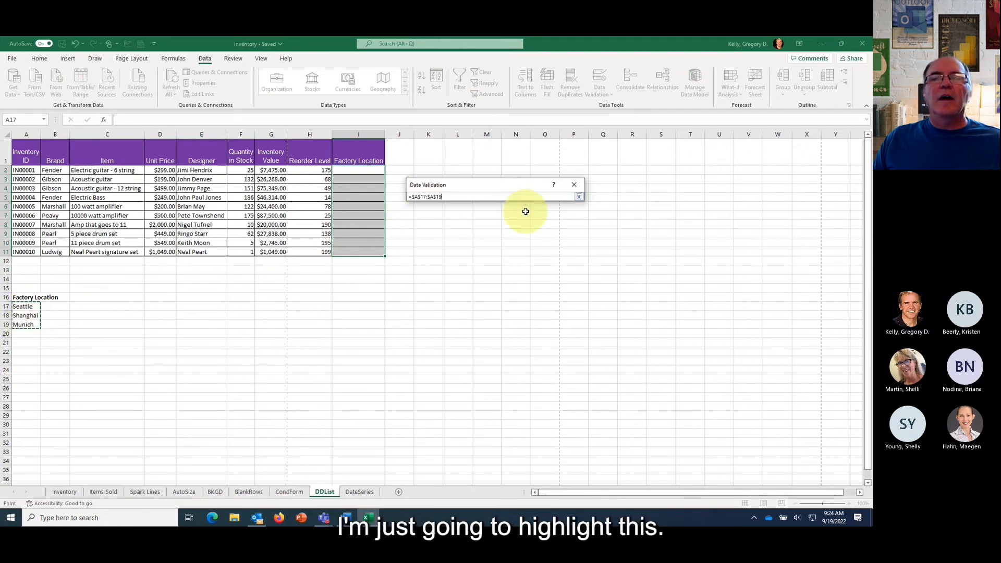
{"action": "left_click", "coordinate": [579, 197]}
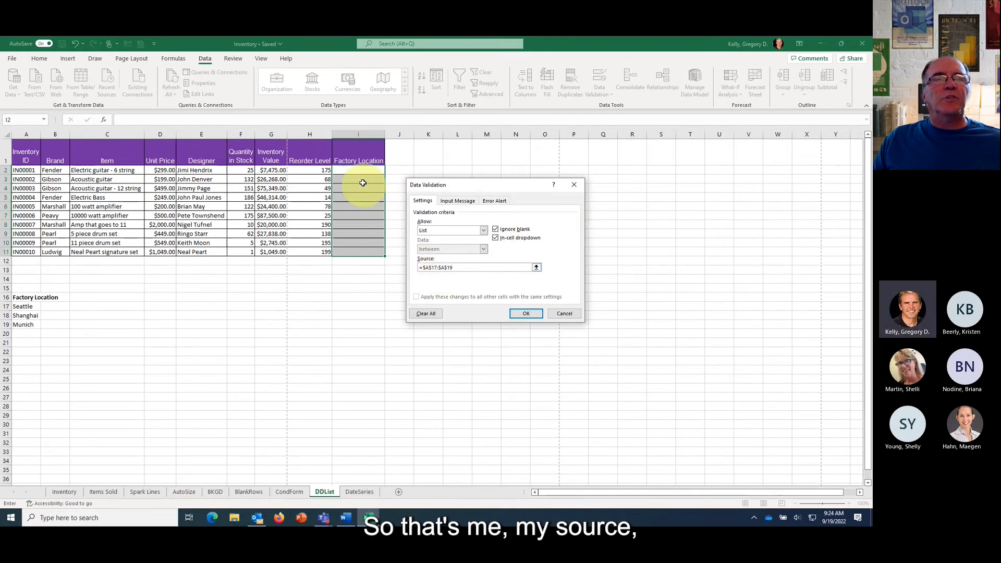
{"action": "left_click", "coordinate": [527, 315]}
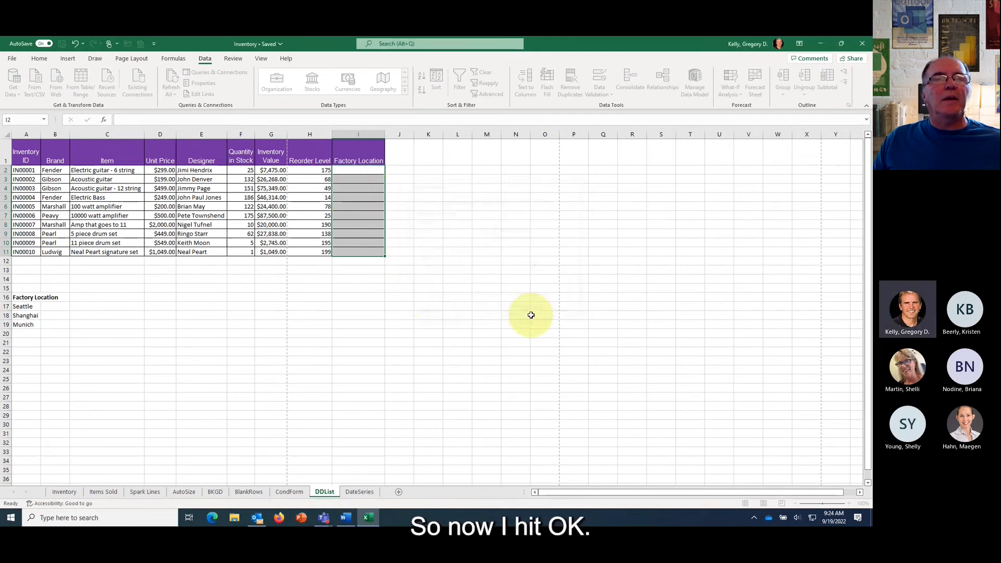
Pick Shanghai, Munich and Seattle from the dropdowns in cells I2, I3 and I4
{"action": "left_click", "coordinate": [373, 333]}
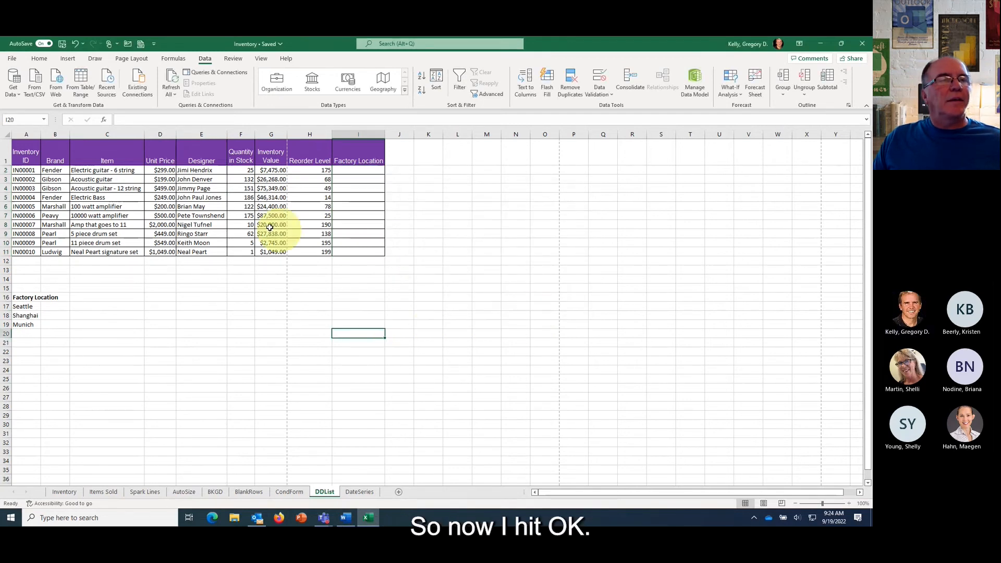
{"action": "left_click", "coordinate": [356, 171]}
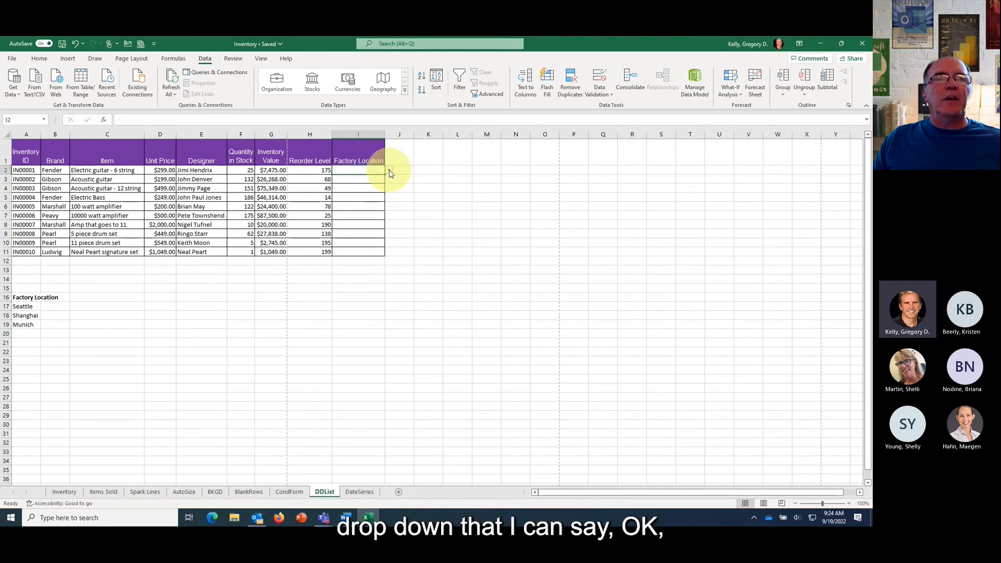
{"action": "left_click", "coordinate": [345, 183]}
{"action": "left_click", "coordinate": [380, 179]}
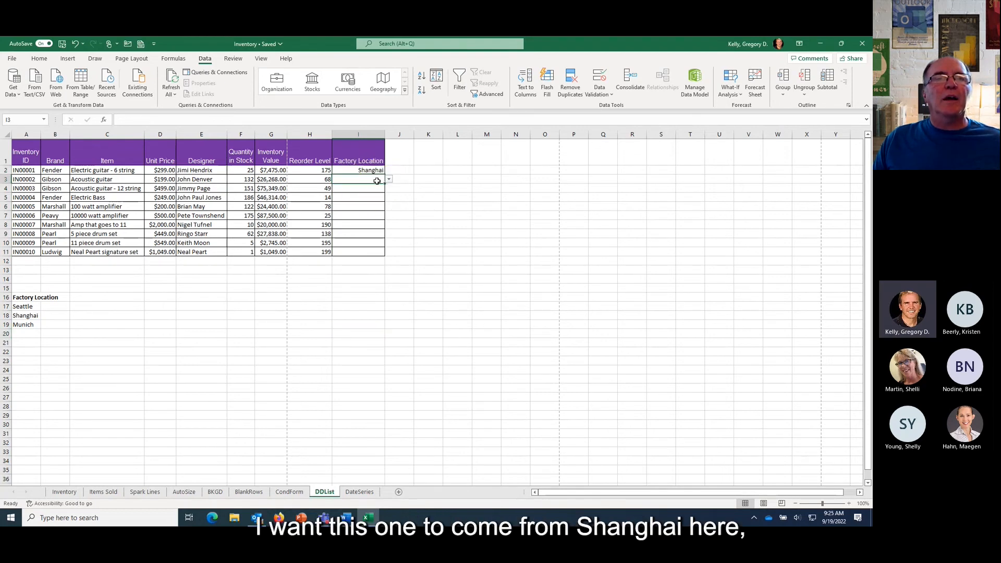
{"action": "left_click", "coordinate": [388, 180]}
{"action": "left_click", "coordinate": [360, 200]}
{"action": "left_click", "coordinate": [385, 189]}
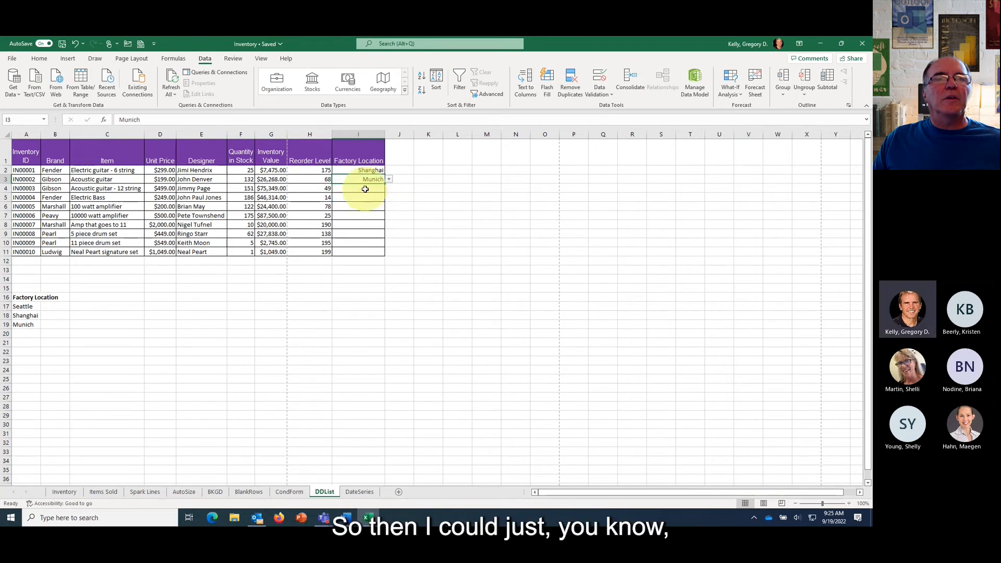
{"action": "left_click", "coordinate": [388, 189]}
{"action": "left_click", "coordinate": [364, 198]}
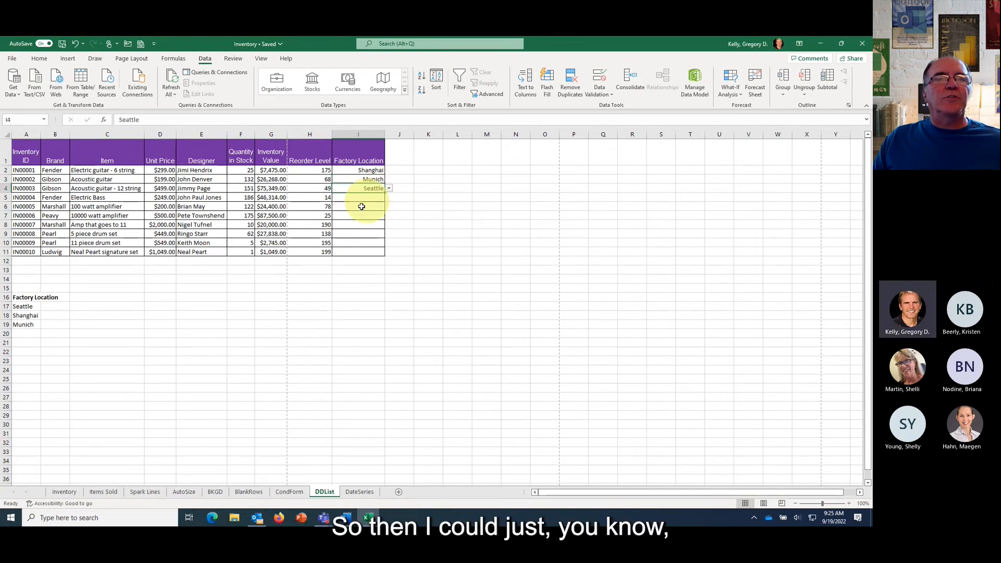
{"action": "left_click", "coordinate": [358, 224]}
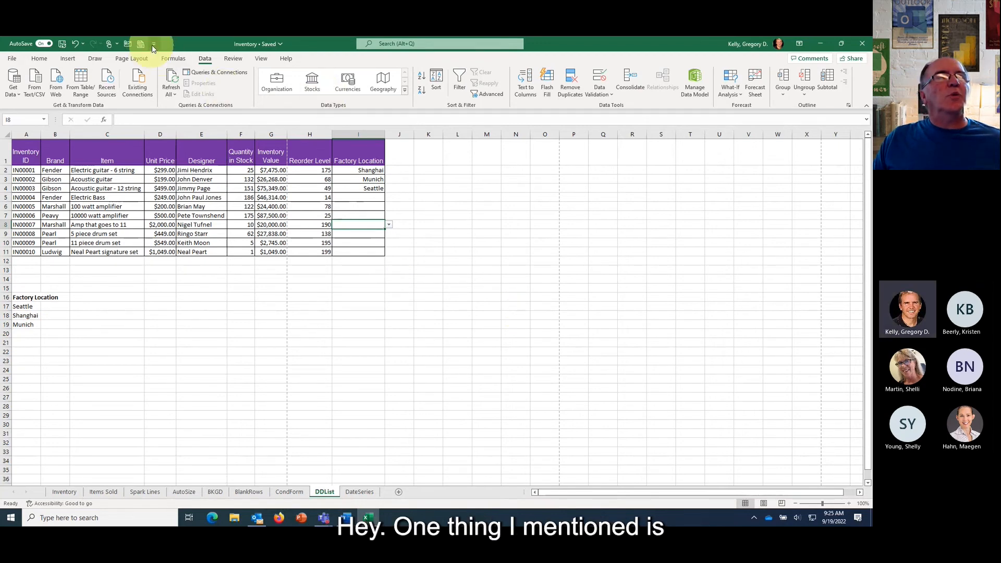
Add the Flash Fill command to the Quick Access Toolbar
{"action": "left_click", "coordinate": [629, 232]}
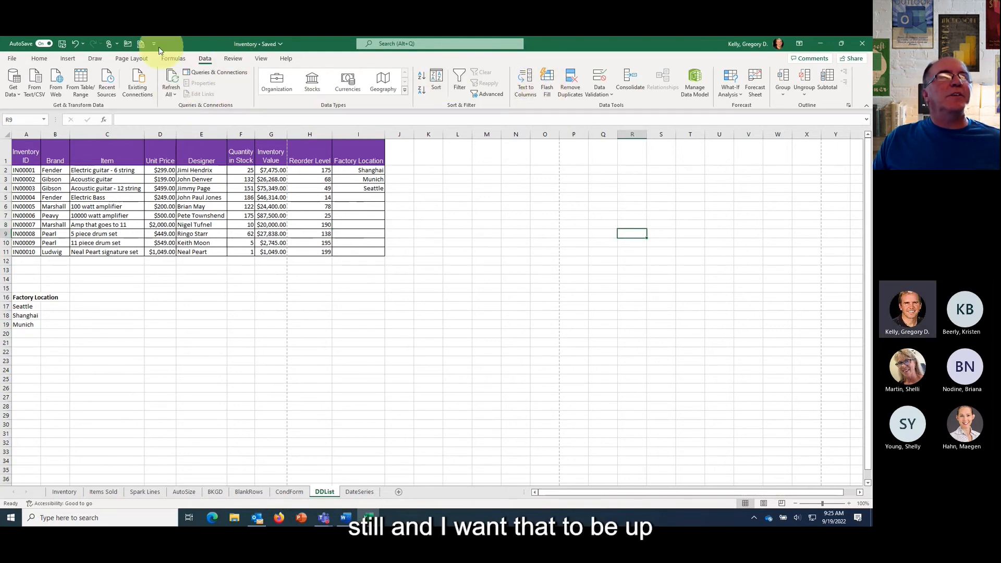
{"action": "right_click", "coordinate": [548, 86]}
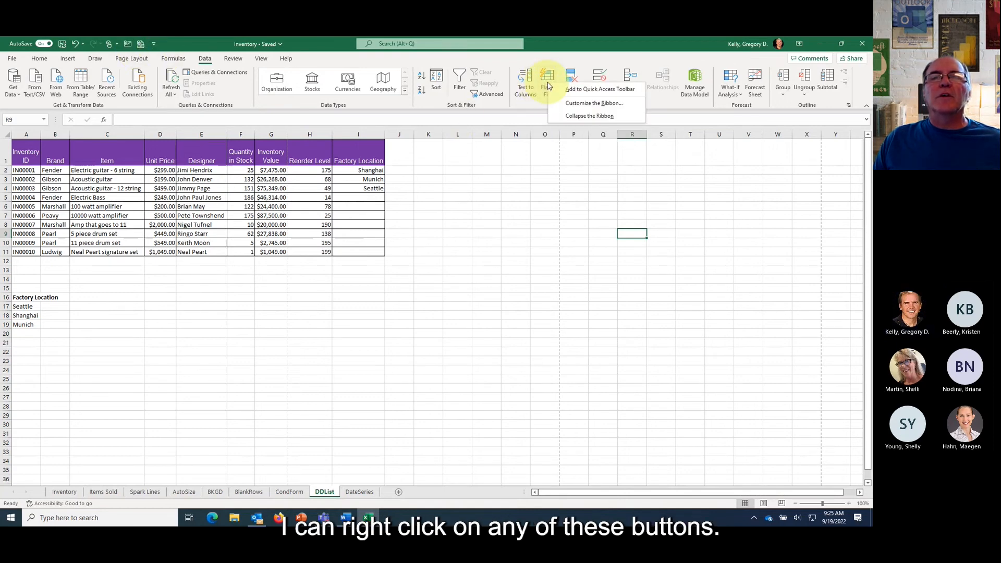
{"action": "left_click", "coordinate": [595, 90]}
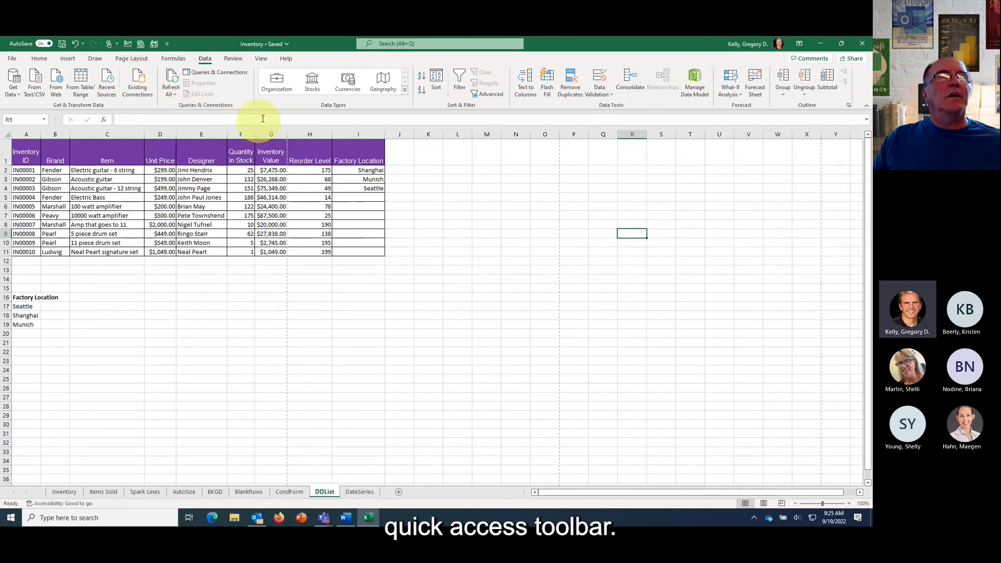
{"action": "left_click", "coordinate": [40, 58]}
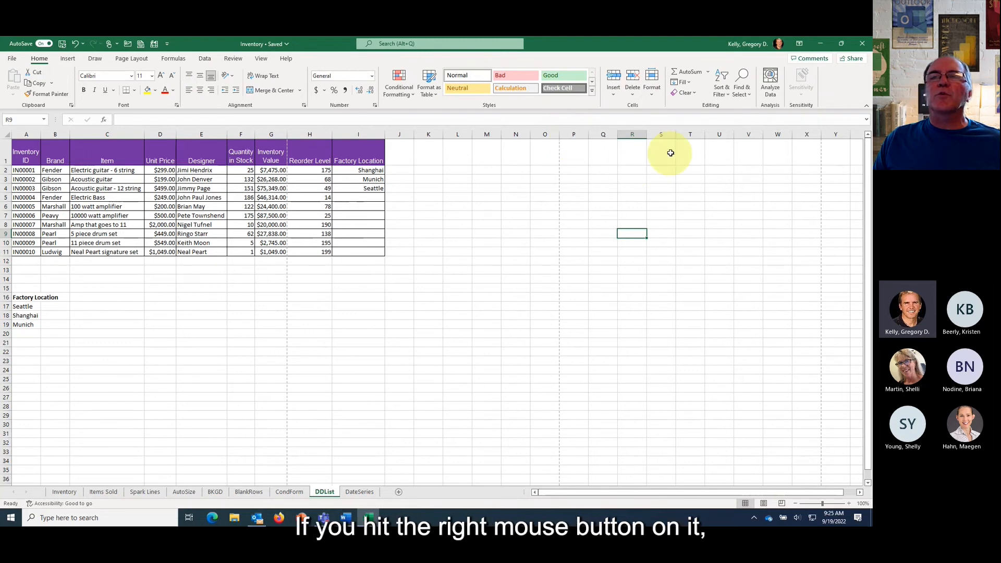
{"action": "right_click", "coordinate": [721, 89]}
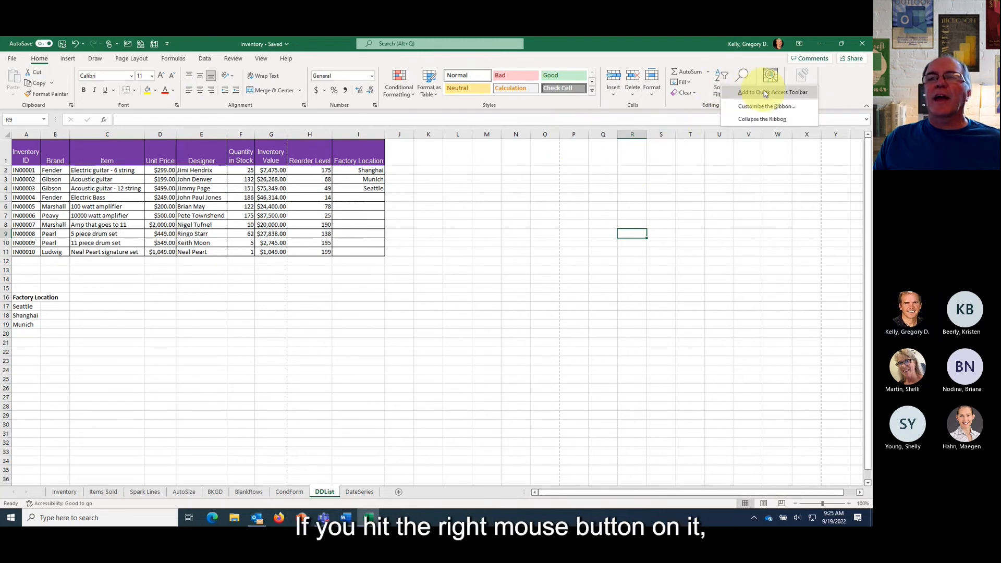
{"action": "key", "text": "Escape"}
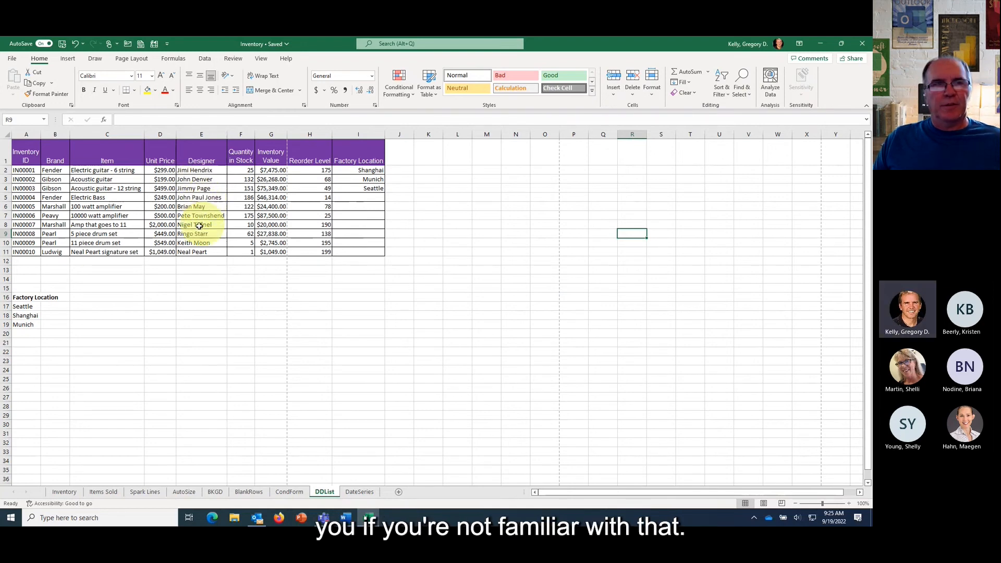
Open the Quick Access Toolbar customization, show All Commands, and add Speak Cells
{"action": "left_click", "coordinate": [166, 45]}
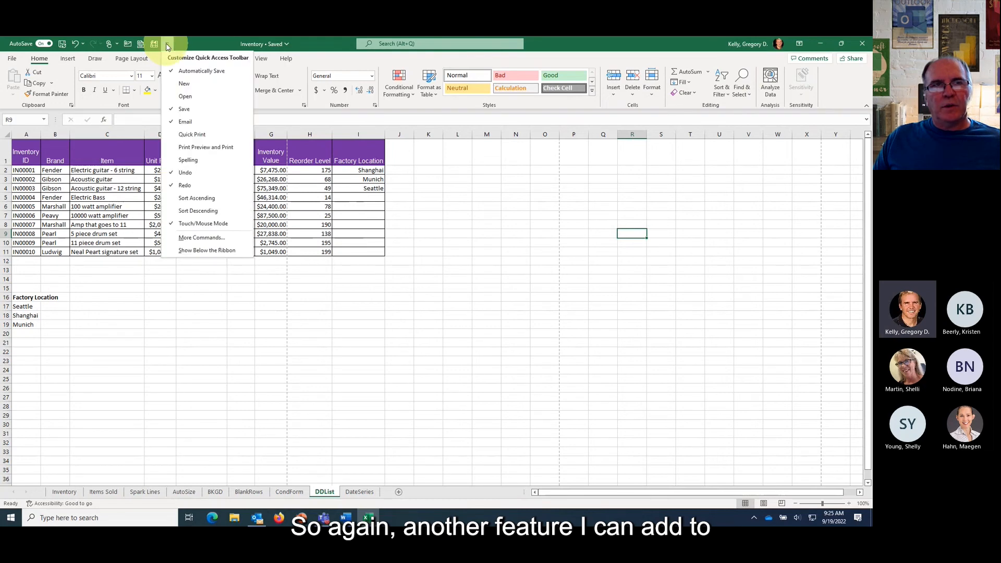
{"action": "left_click", "coordinate": [224, 239]}
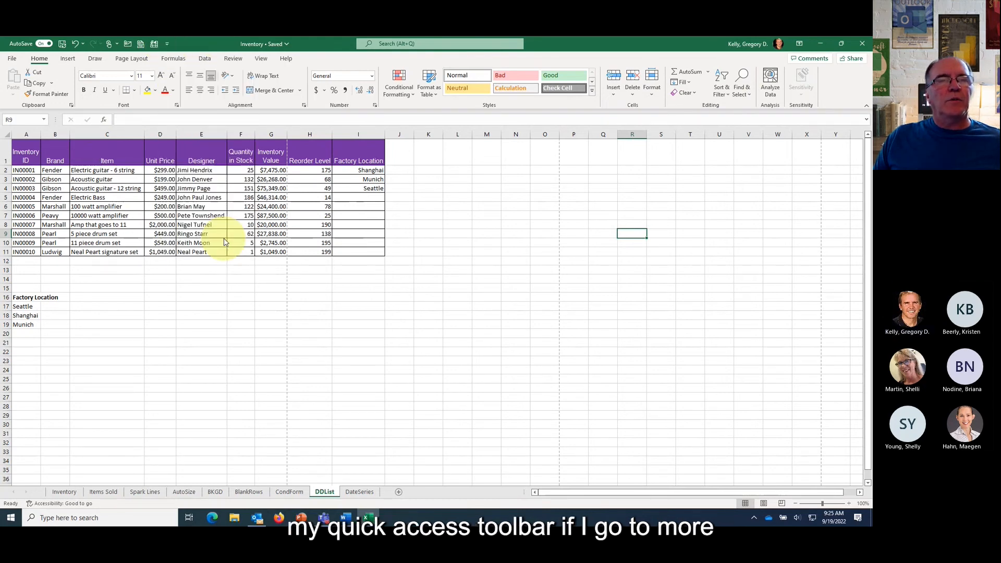
{"action": "left_click", "coordinate": [437, 171]}
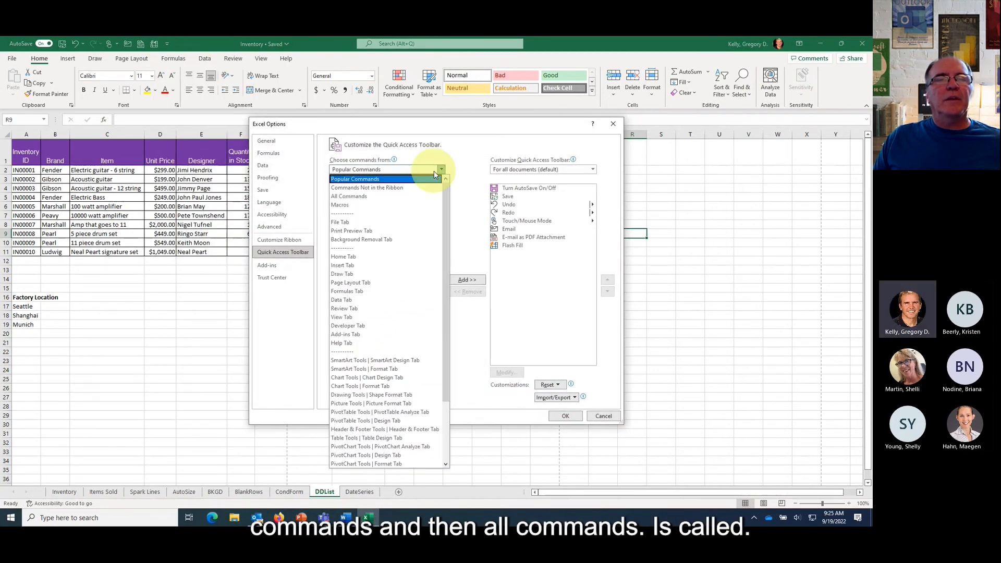
{"action": "left_click", "coordinate": [385, 196]}
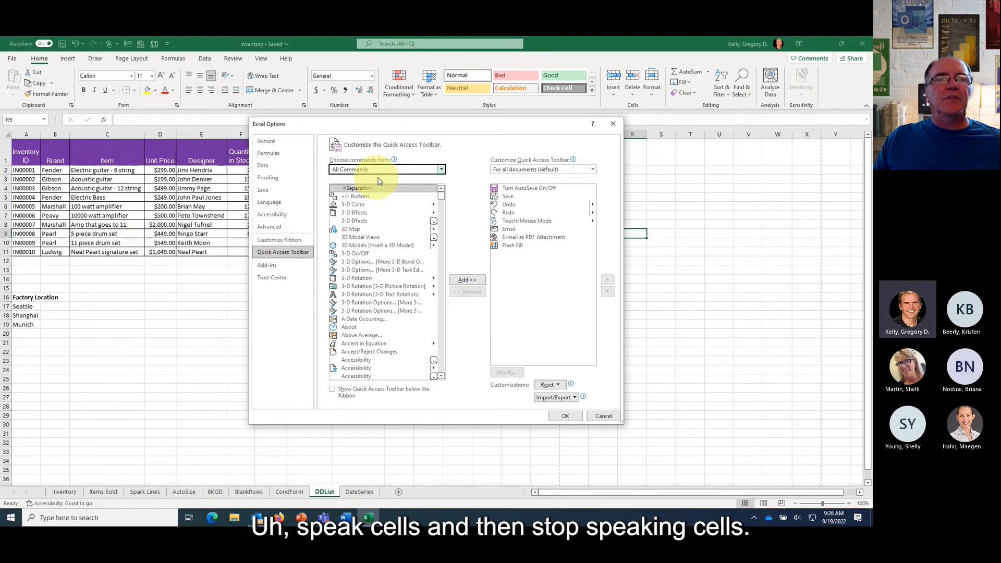
{"action": "left_click_drag", "start_coordinate": [441, 197], "coordinate": [456, 340]}
{"action": "scroll", "coordinate": [419, 329], "scroll_direction": "down", "scroll_amount": 12}
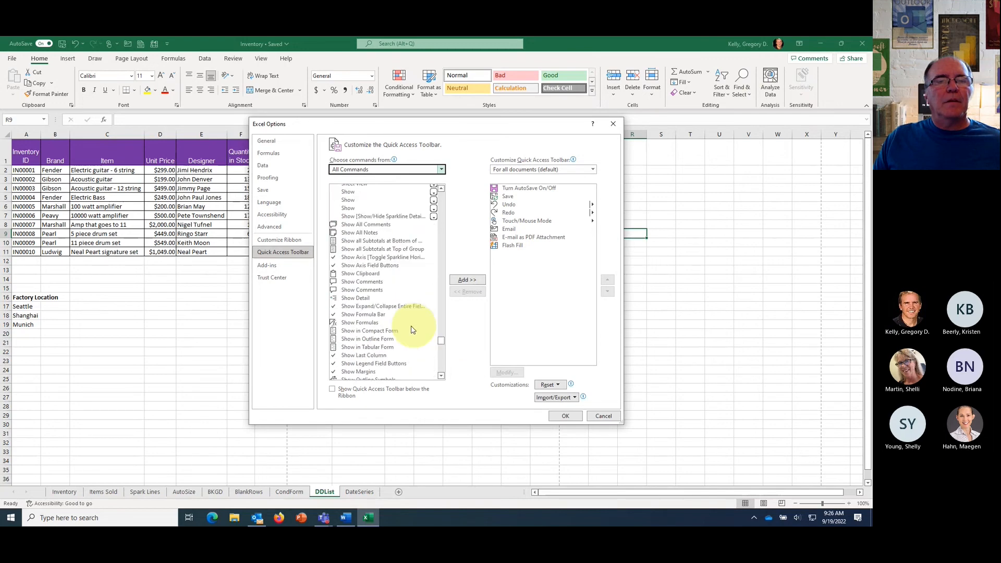
{"action": "scroll", "coordinate": [409, 329], "scroll_direction": "down", "scroll_amount": 10}
{"action": "scroll", "coordinate": [403, 330], "scroll_direction": "down", "scroll_amount": 6}
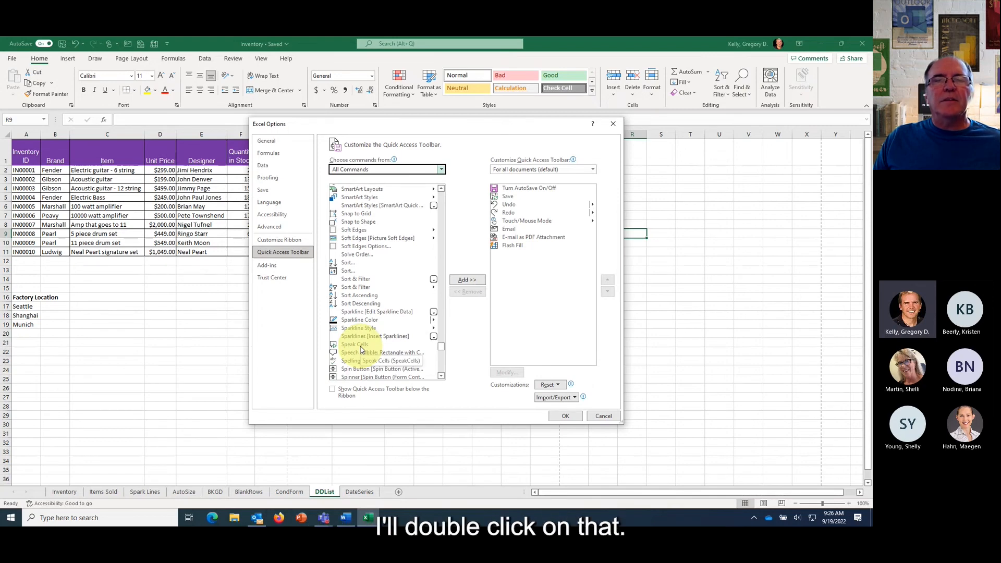
{"action": "double_click", "coordinate": [362, 347]}
Add Stop Speaking to the Quick Access Toolbar and confirm the options
{"action": "scroll", "coordinate": [369, 348], "scroll_direction": "down", "scroll_amount": 5}
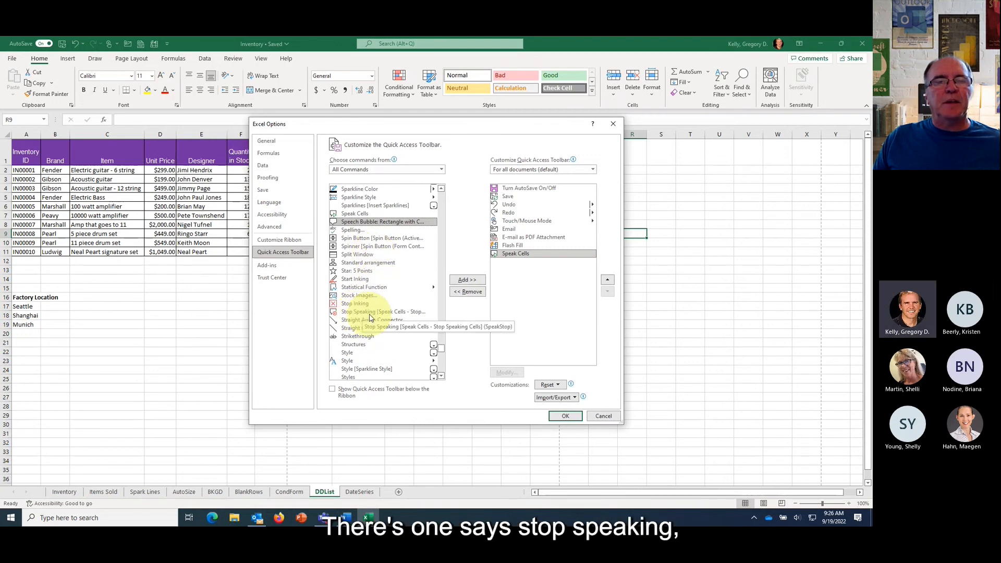
{"action": "double_click", "coordinate": [389, 312]}
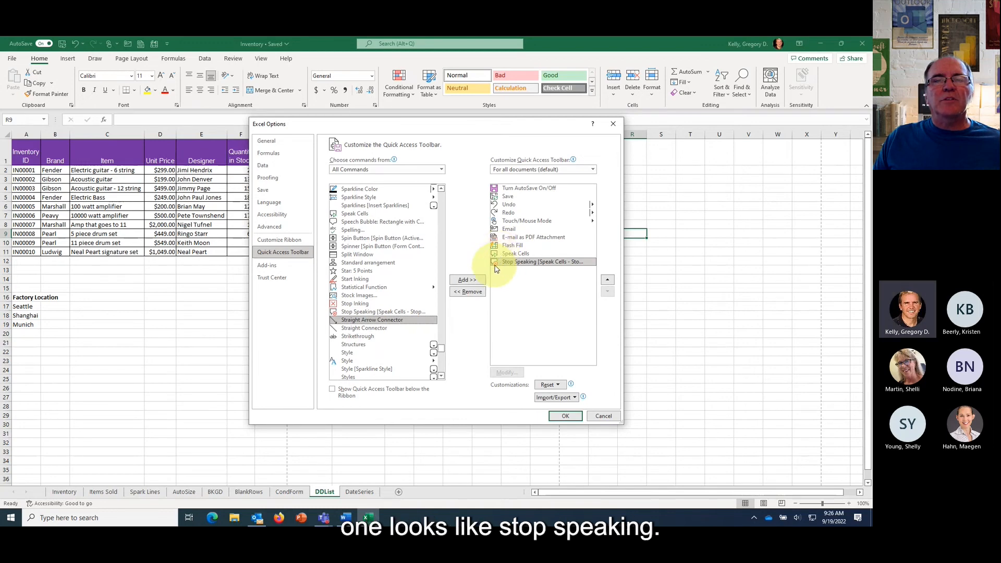
{"action": "left_click", "coordinate": [565, 417]}
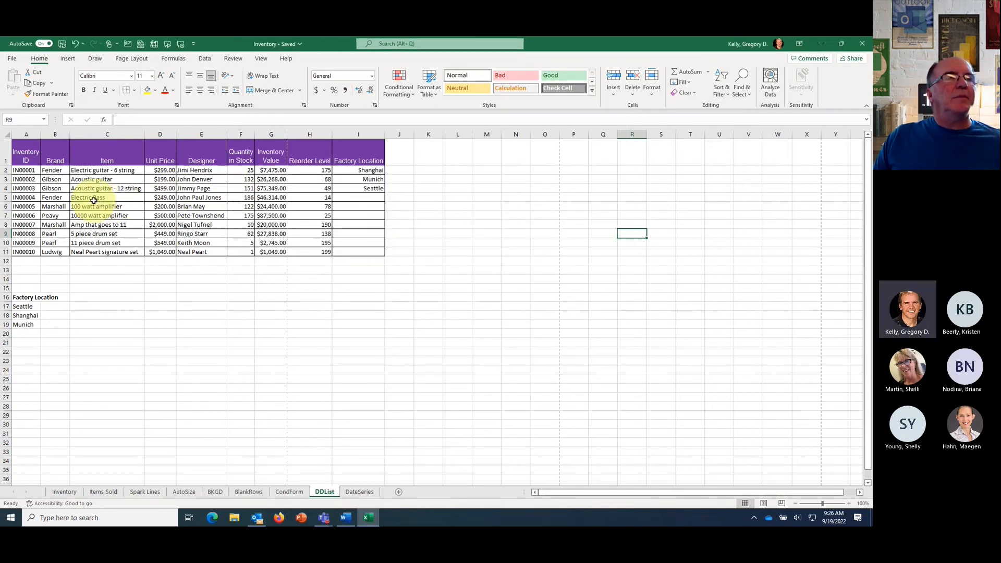
Starting from cell C5, have the cells read aloud with Speak Cells, then stop the speaking
{"action": "left_click", "coordinate": [114, 199]}
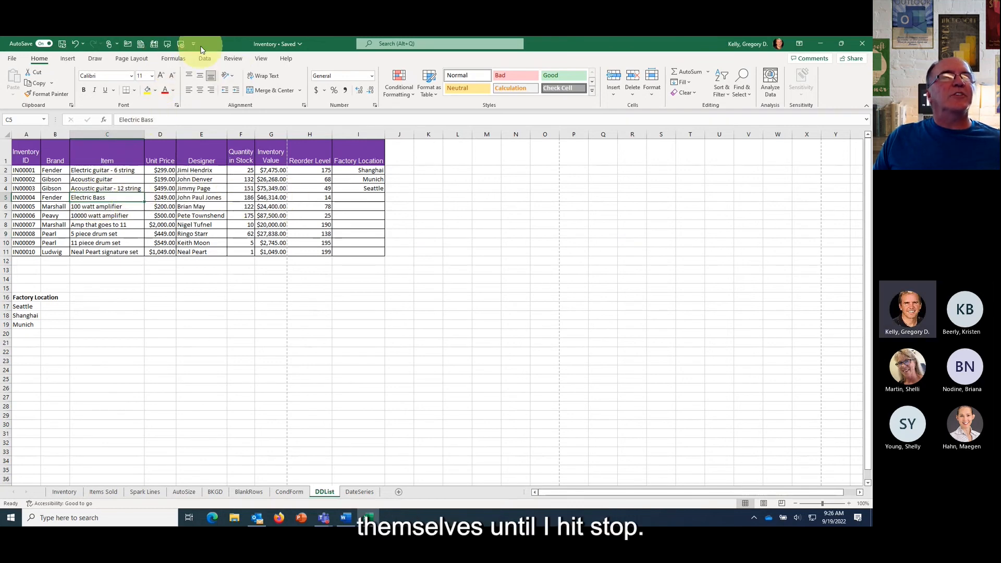
{"action": "left_click", "coordinate": [167, 46]}
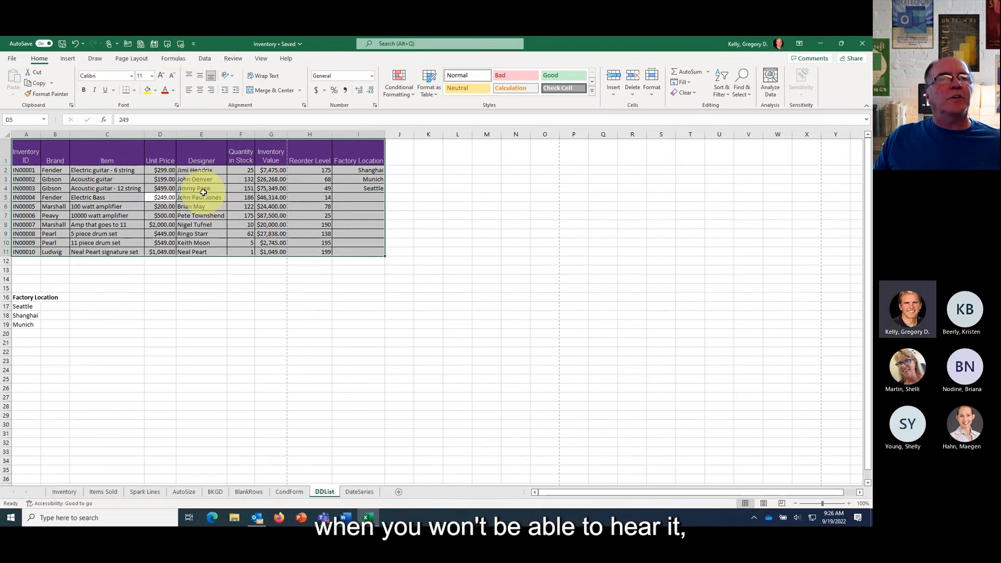
{"action": "left_click", "coordinate": [181, 49]}
{"action": "left_click", "coordinate": [478, 295]}
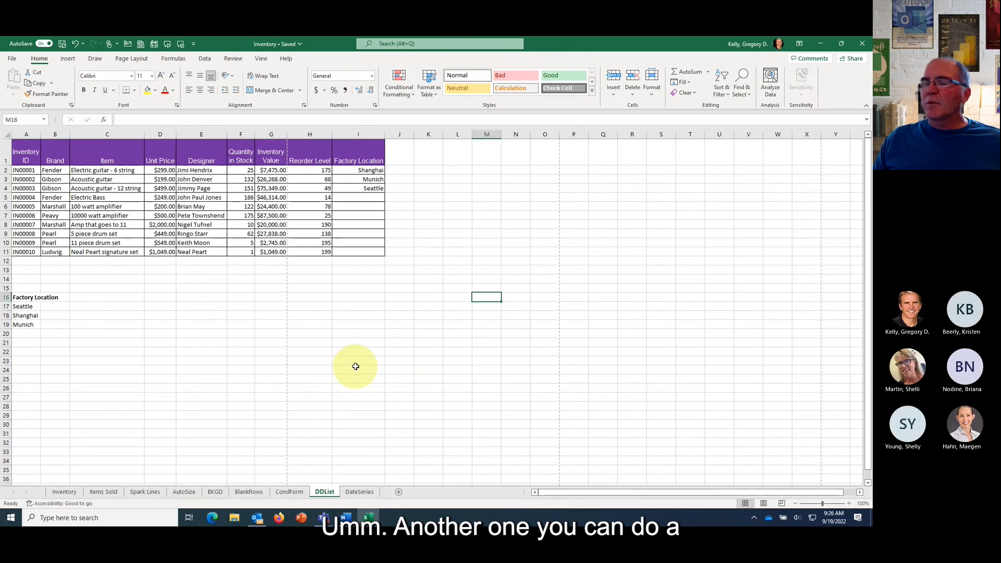
Color the Items Sold sheet tab red
{"action": "right_click", "coordinate": [103, 493]}
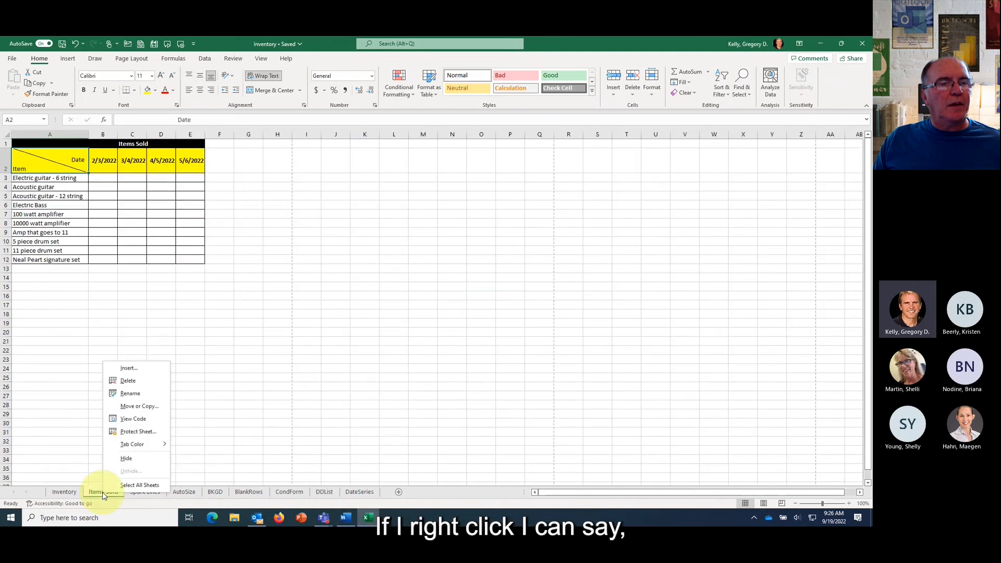
{"action": "mouse_move", "coordinate": [139, 452]}
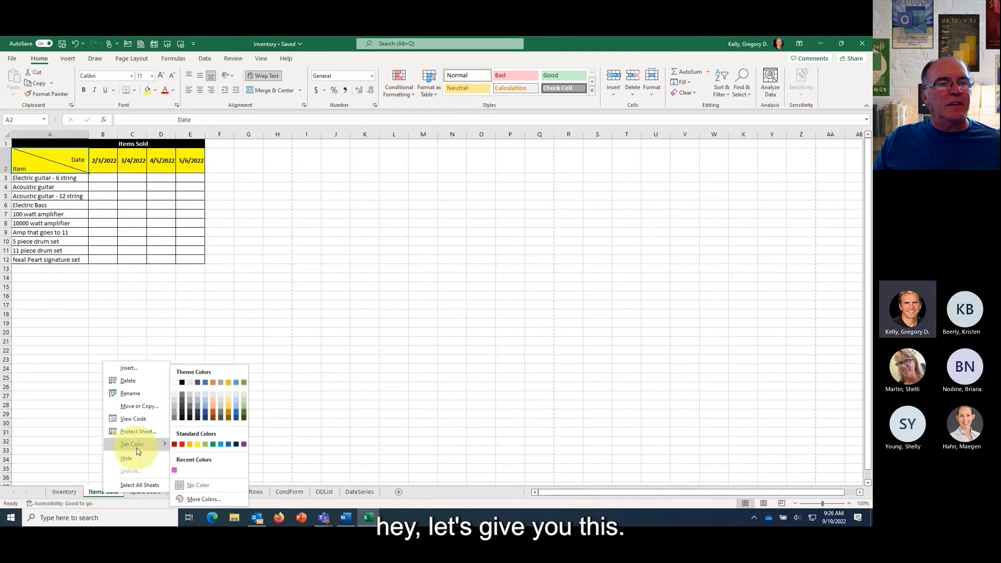
{"action": "left_click", "coordinate": [182, 444]}
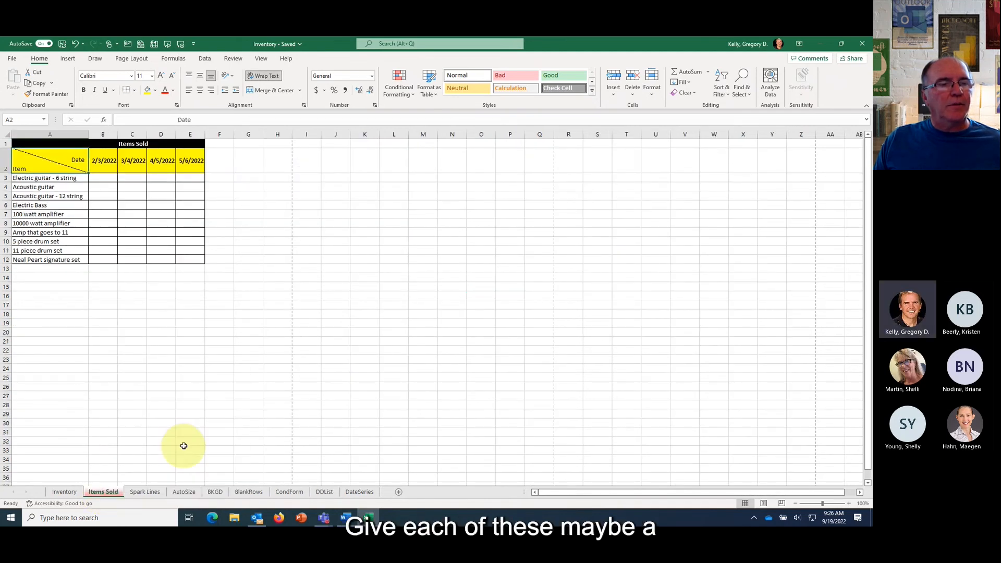
Color the Spark Lines sheet tab yellow
{"action": "right_click", "coordinate": [146, 493]}
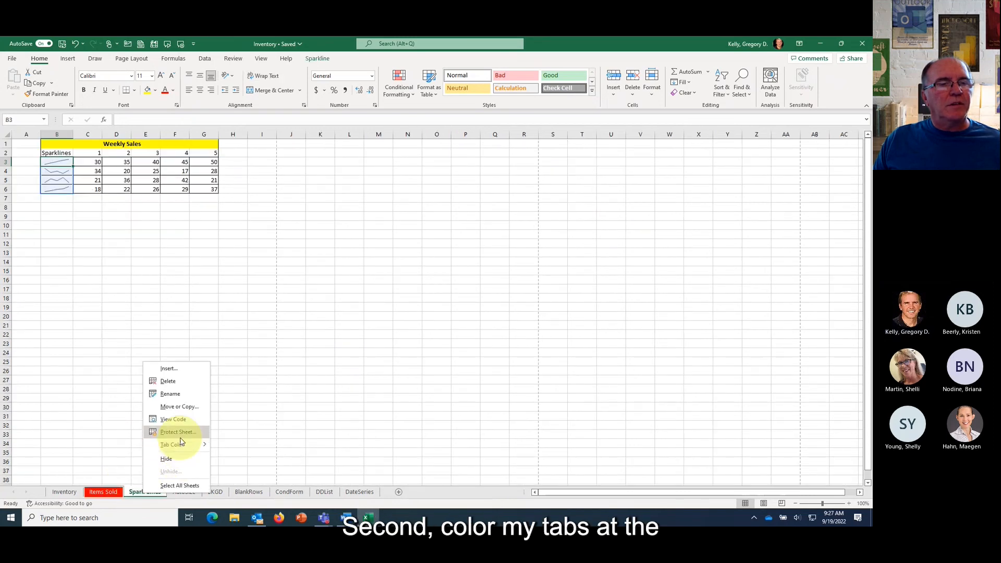
{"action": "mouse_move", "coordinate": [172, 444]}
{"action": "left_click", "coordinate": [245, 445]}
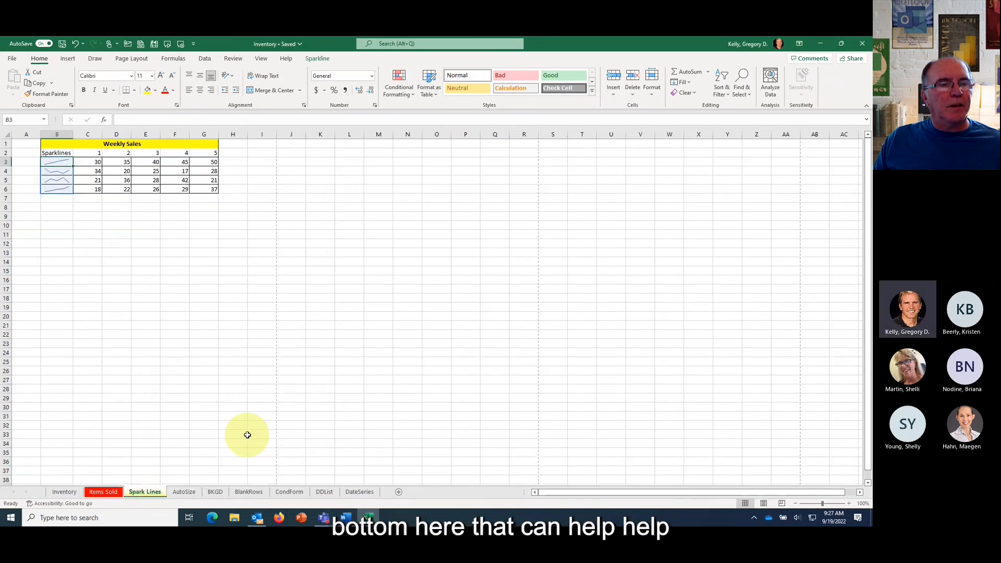
{"action": "left_click", "coordinate": [262, 407]}
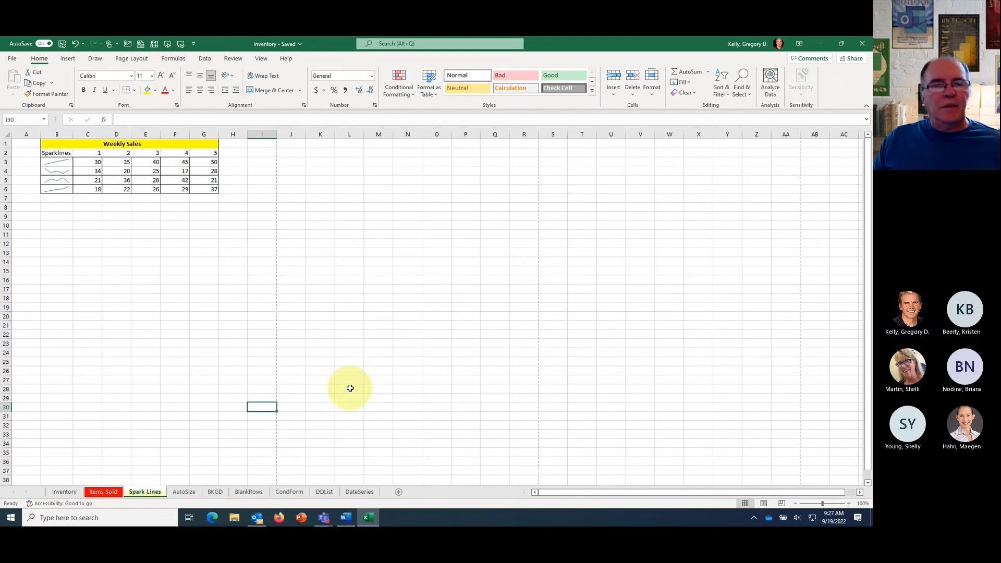
On the DateSeries sheet, fill the date in A2 down to row 26 using Fill Weekdays
{"action": "left_click", "coordinate": [359, 495]}
{"action": "left_click", "coordinate": [157, 344]}
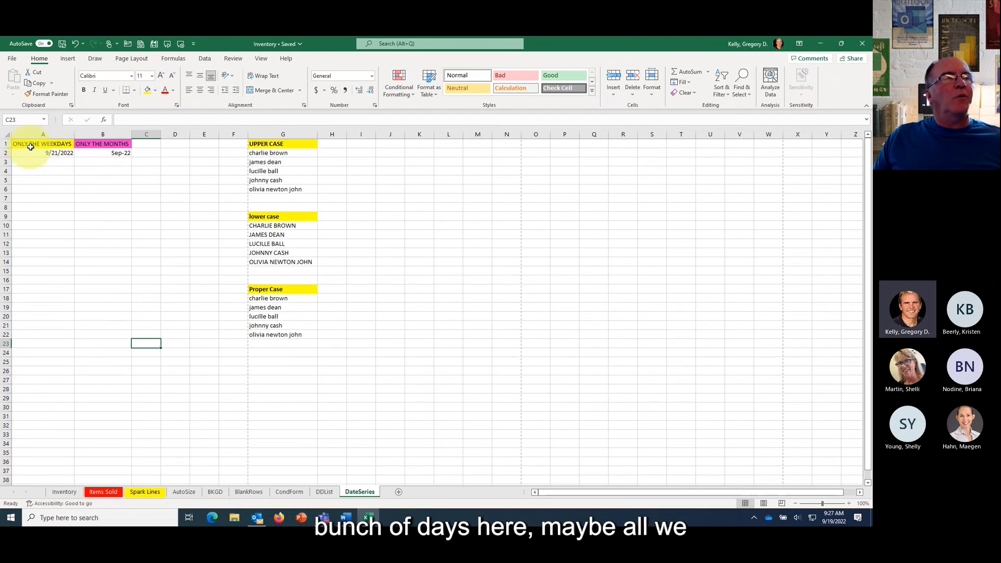
{"action": "left_click", "coordinate": [61, 152]}
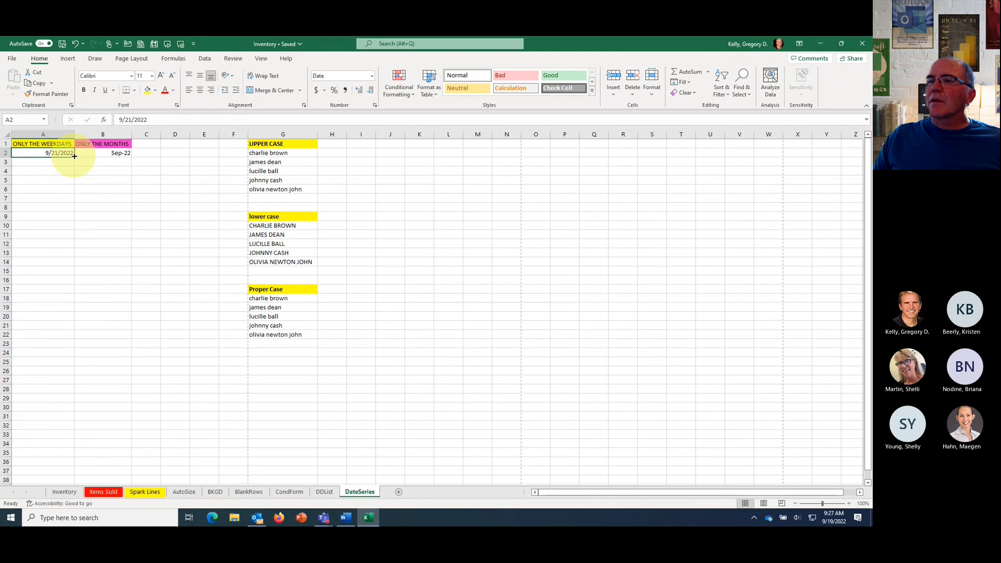
{"action": "left_click_drag", "start_coordinate": [74, 156], "coordinate": [76, 372]}
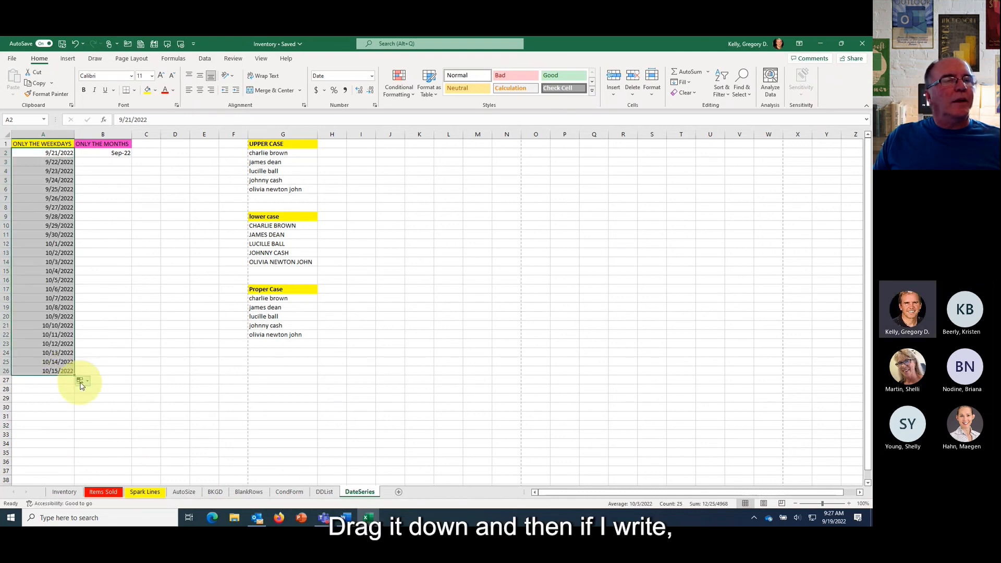
{"action": "left_click", "coordinate": [86, 384]}
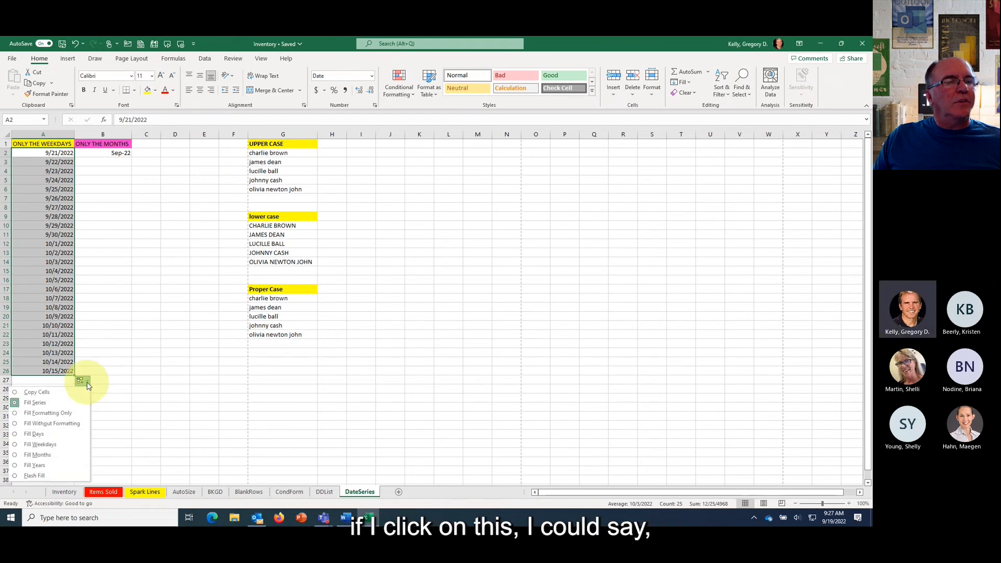
{"action": "left_click", "coordinate": [53, 445]}
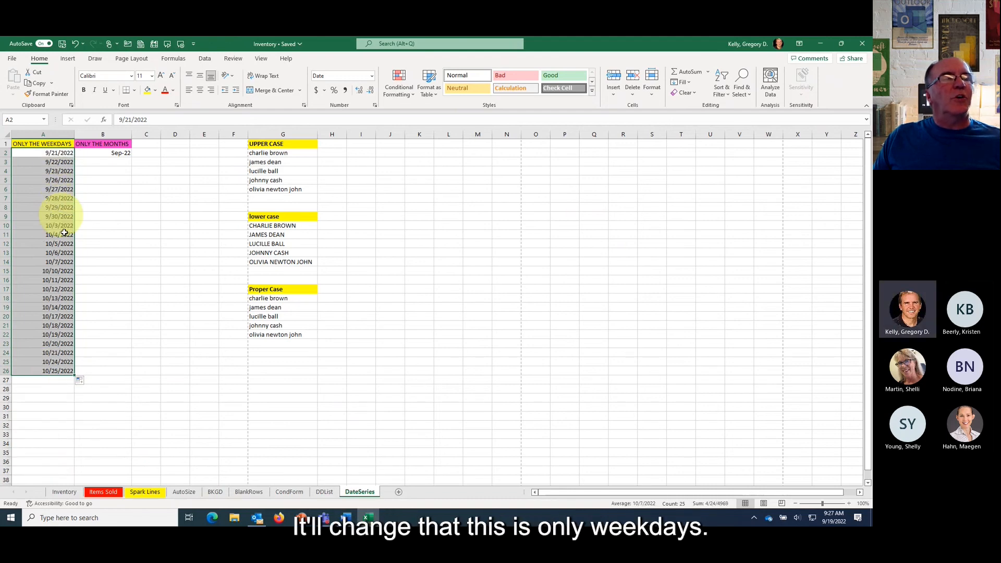
Fill the month in B2 down to row 26 using Fill Months
{"action": "left_click", "coordinate": [118, 153]}
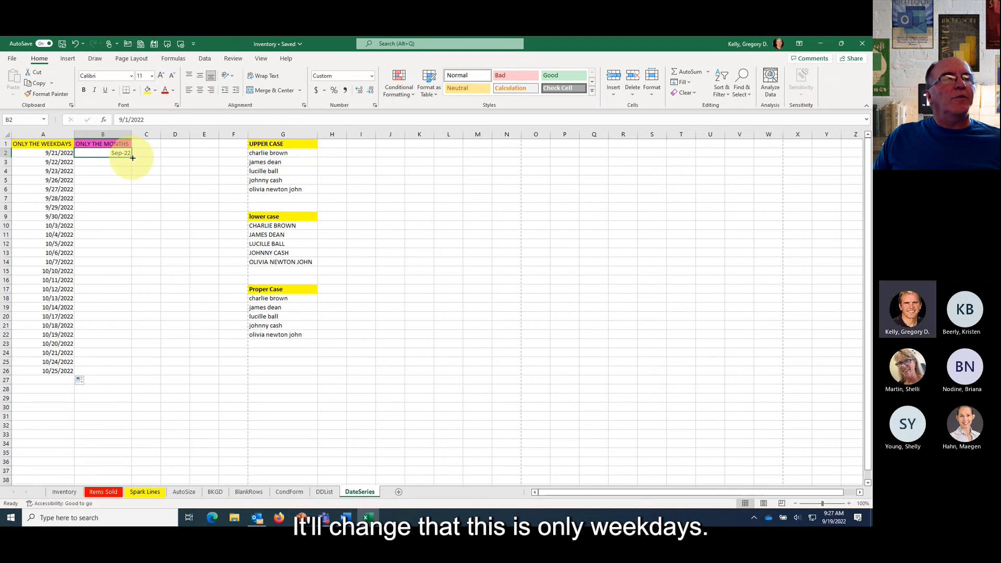
{"action": "left_click_drag", "start_coordinate": [133, 157], "coordinate": [128, 376]}
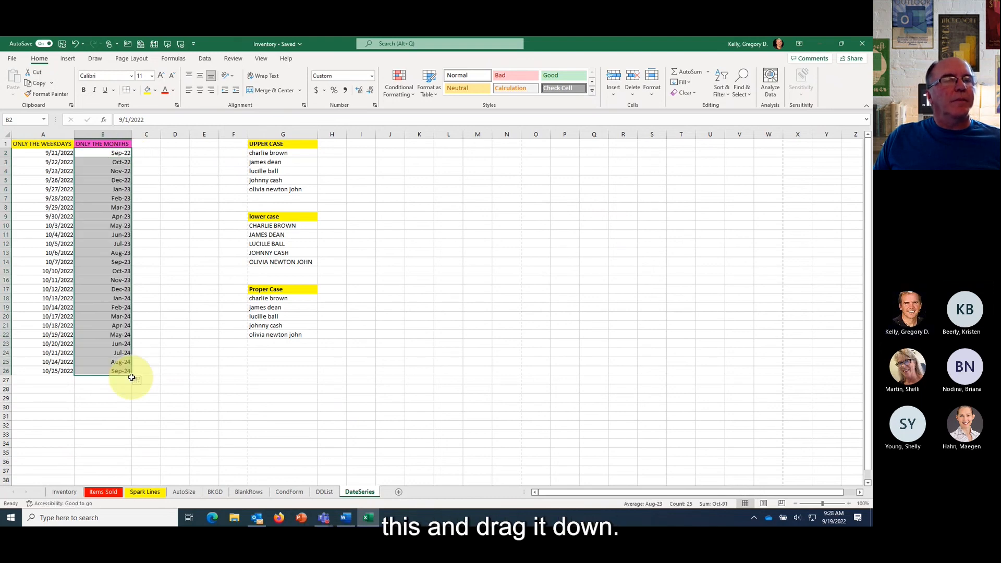
{"action": "left_click", "coordinate": [138, 383]}
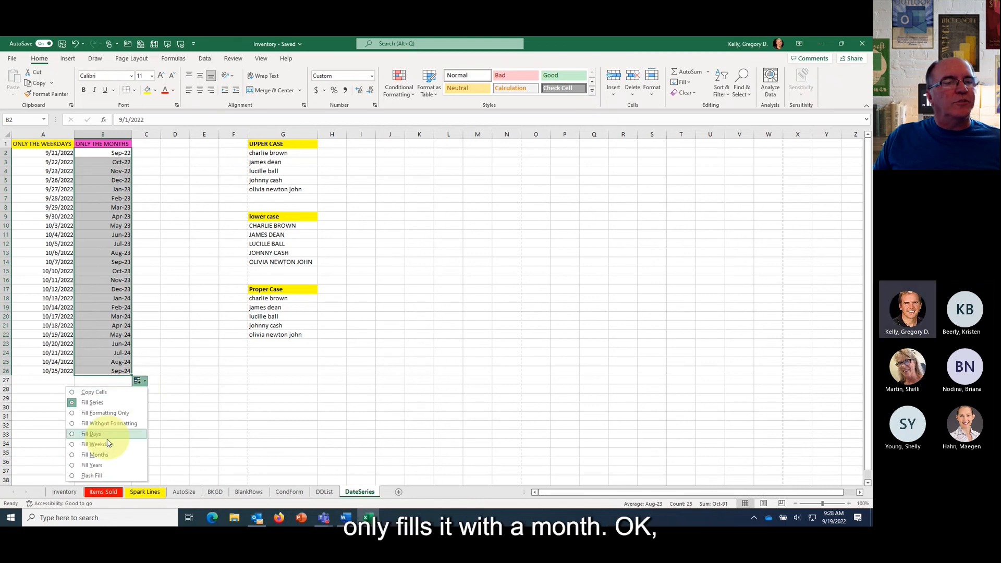
{"action": "left_click", "coordinate": [99, 455]}
{"action": "left_click", "coordinate": [143, 235]}
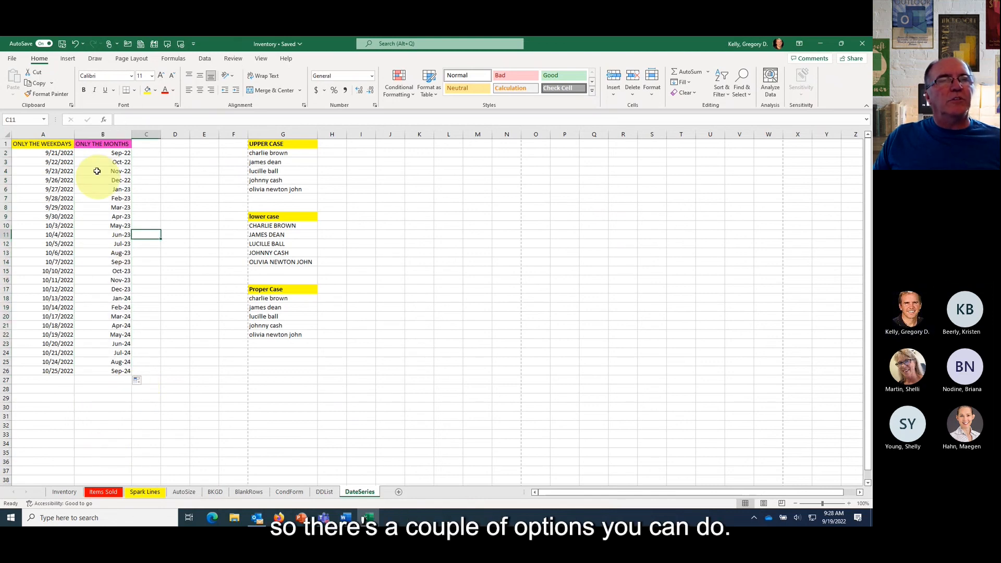
Enter =UPPER(G2) in H2 and fill it down to H6
{"action": "left_click", "coordinate": [334, 152]}
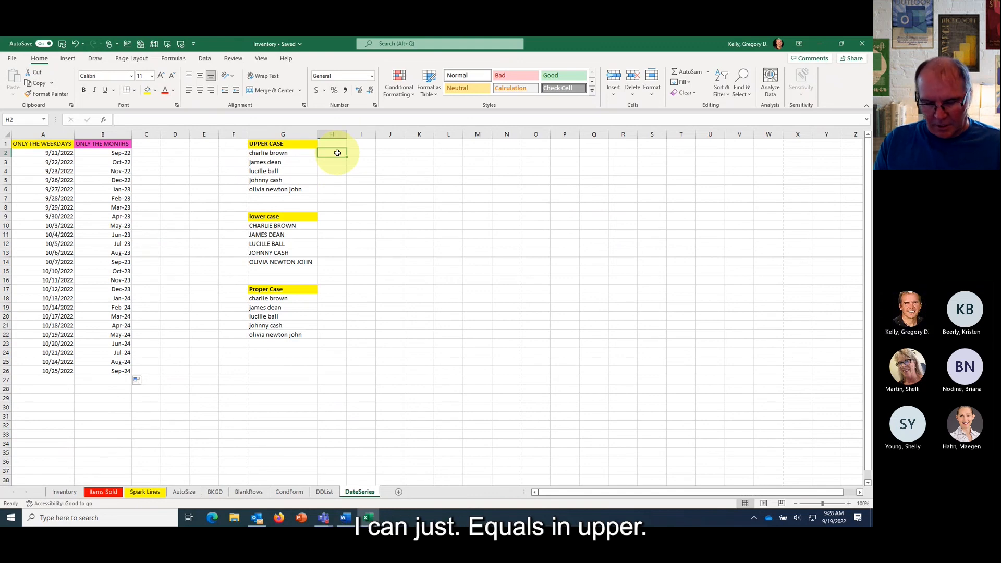
{"action": "type", "text": "=upp"}
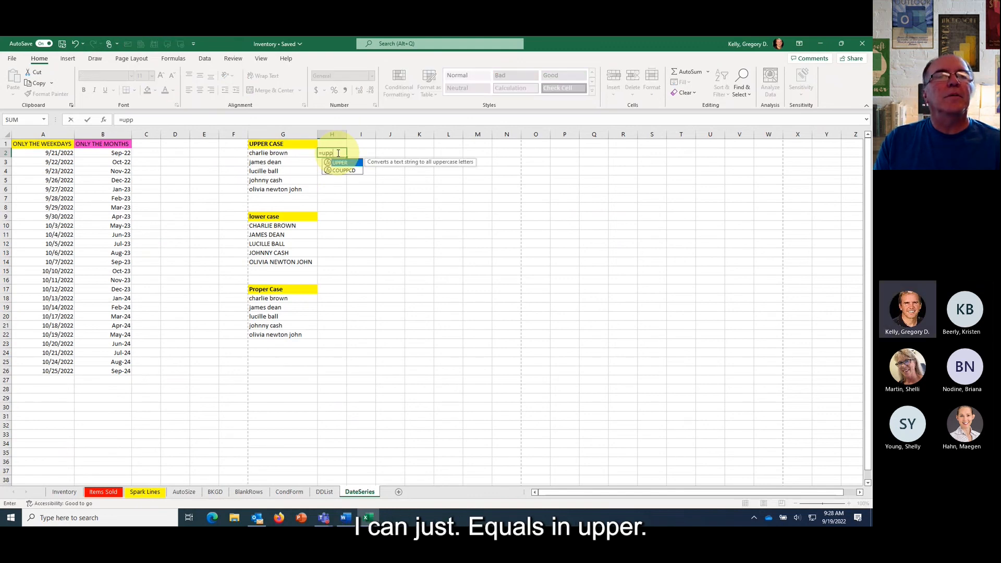
{"action": "key", "text": "Tab"}
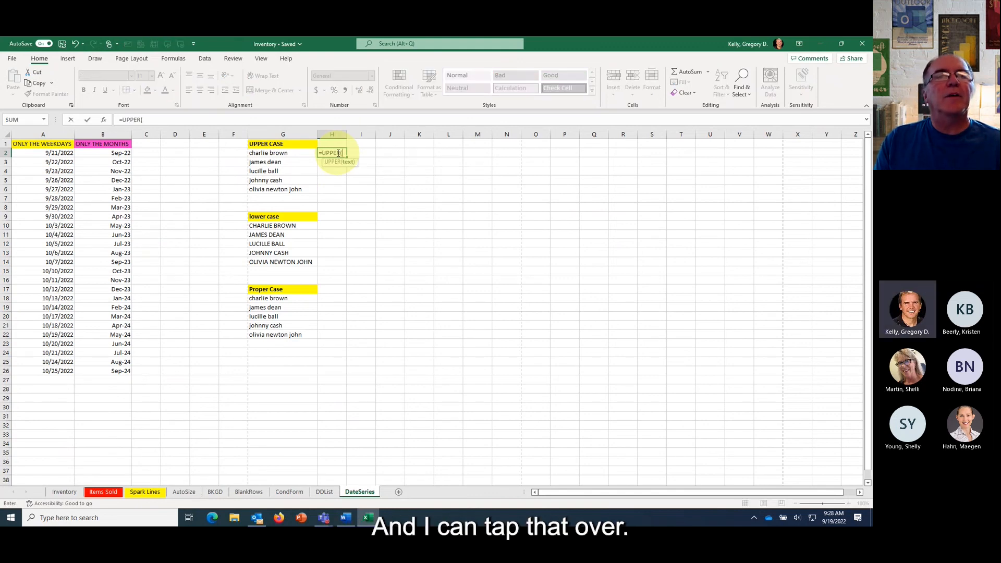
{"action": "key", "text": "Left"}
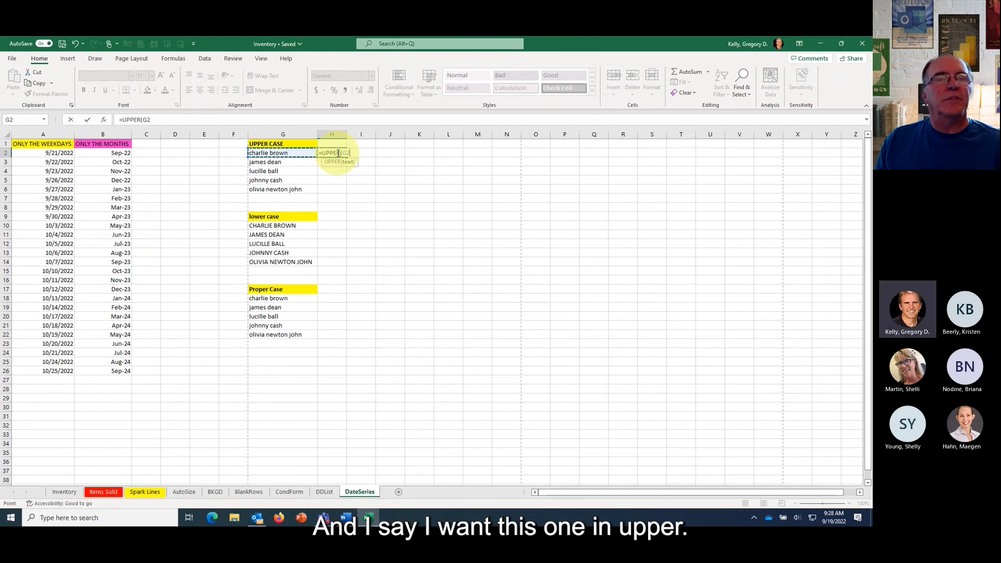
{"action": "key", "text": "Return"}
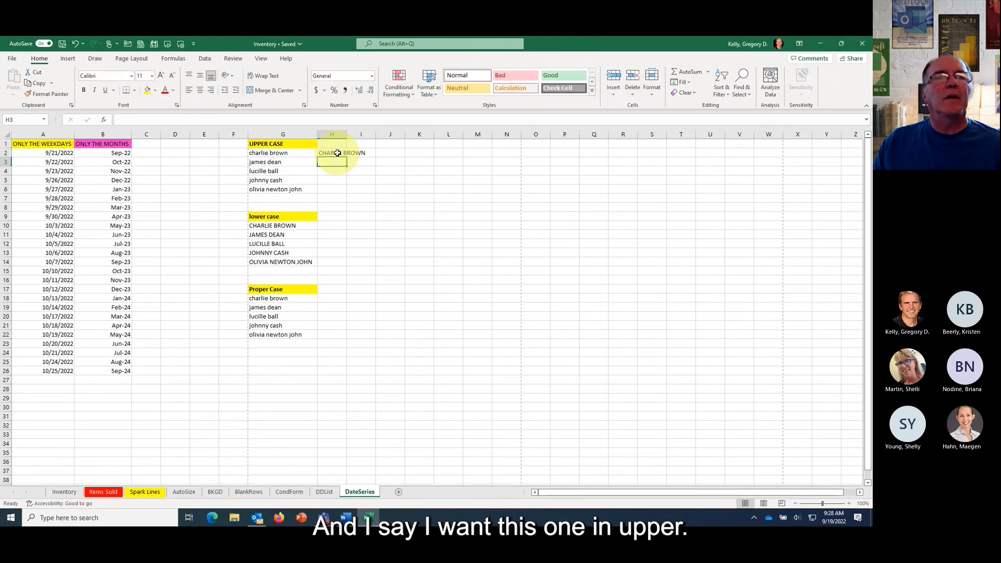
{"action": "left_click_drag", "start_coordinate": [347, 134], "coordinate": [386, 193]}
{"action": "left_click", "coordinate": [380, 153]}
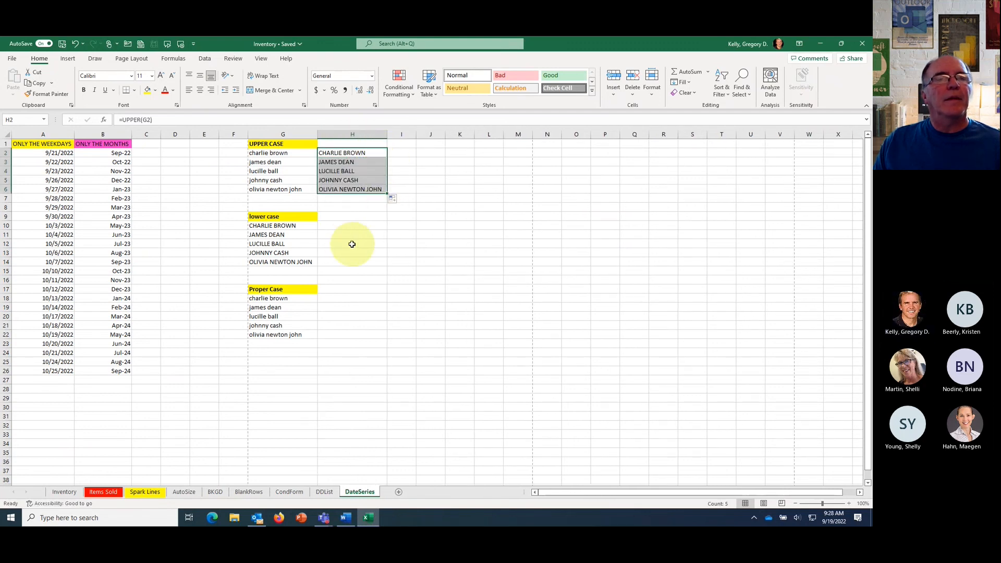
Enter =LOWER(G10) in H10 and fill it down to H14
{"action": "left_click", "coordinate": [349, 226]}
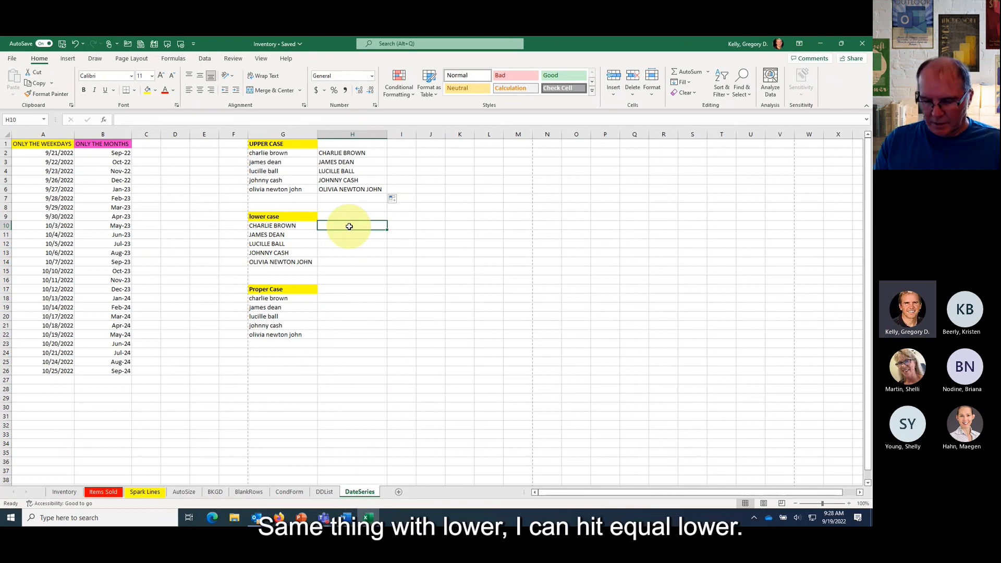
{"action": "type", "text": "=low"}
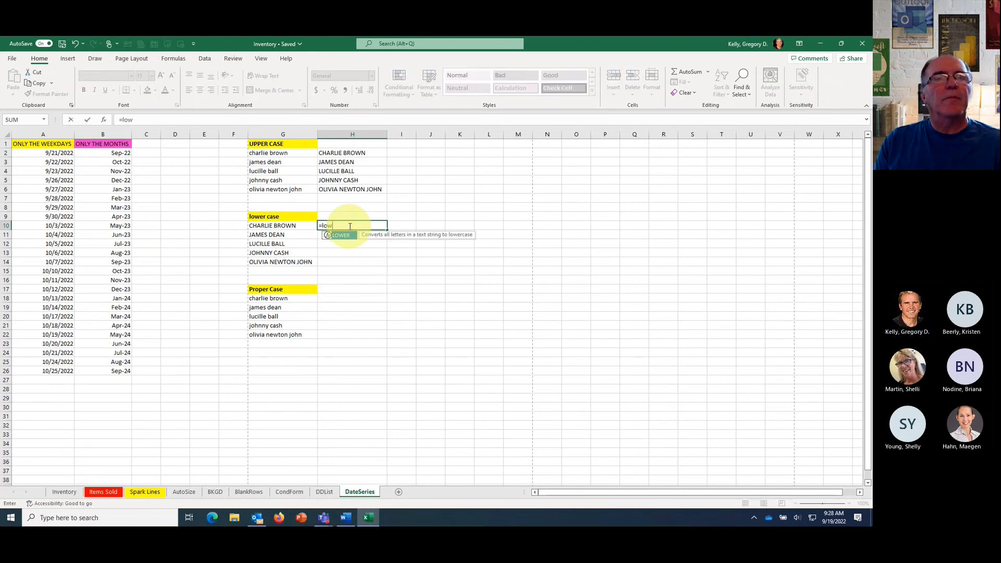
{"action": "type", "text": "er("}
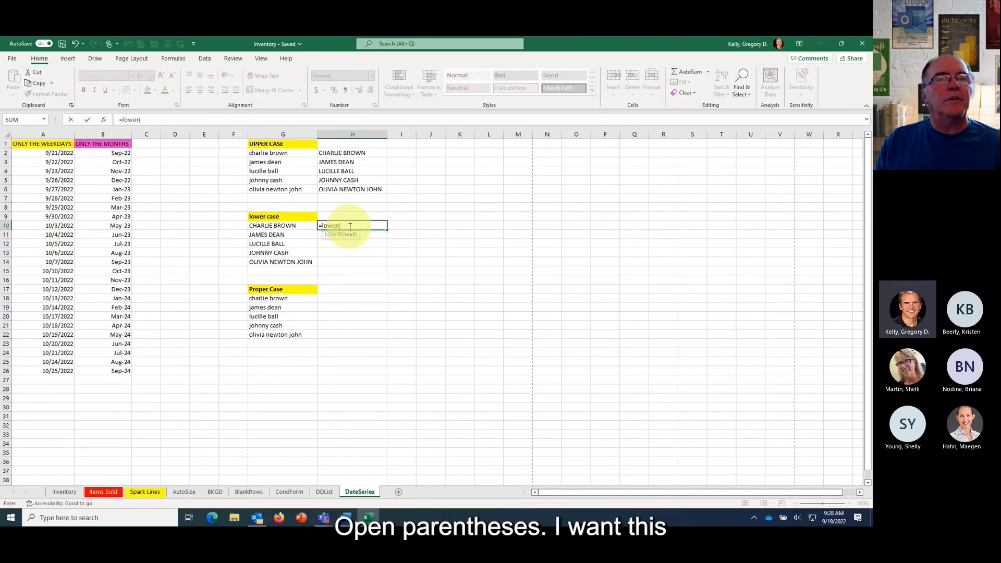
{"action": "key", "text": "Left"}
{"action": "type", "text": ")"}
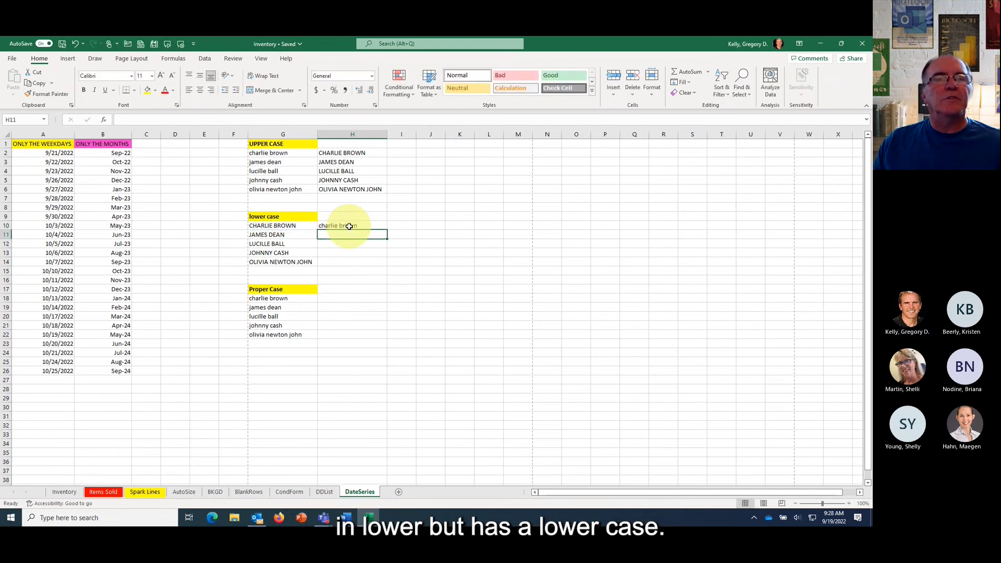
{"action": "key", "text": "ctrl+Return"}
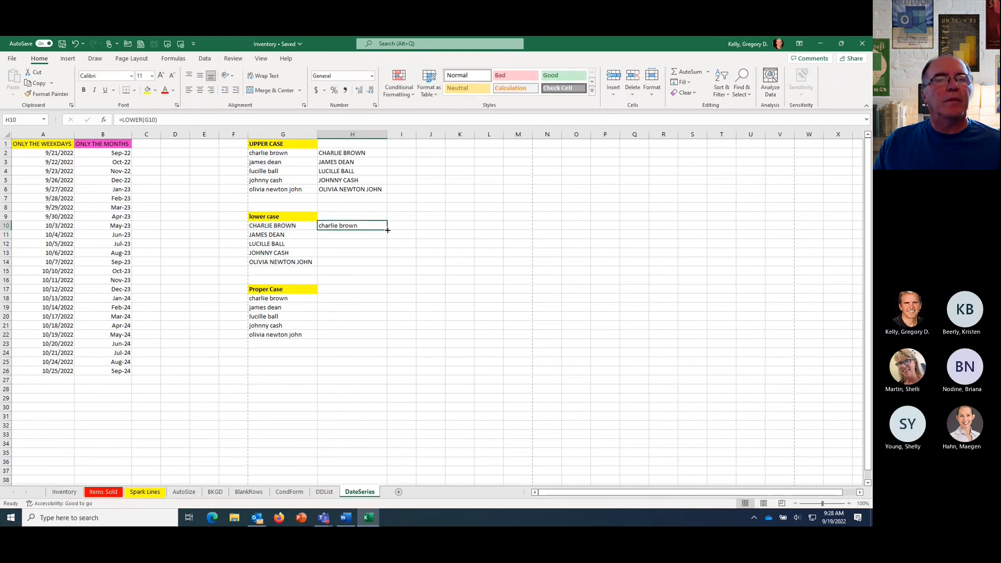
{"action": "left_click_drag", "start_coordinate": [392, 230], "coordinate": [392, 266]}
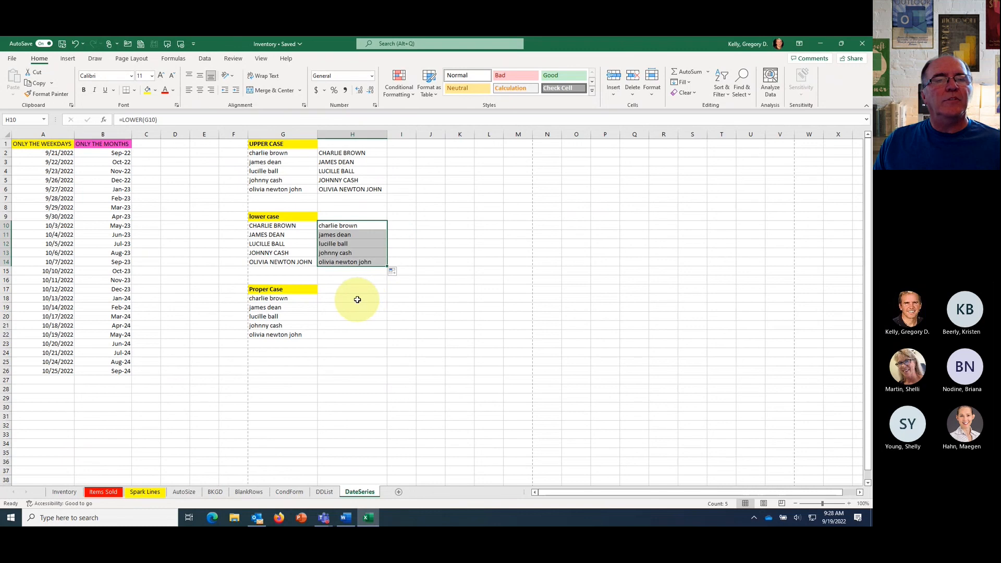
Enter =PROPER(G18) in H18 and fill it down to H22
{"action": "left_click", "coordinate": [357, 299]}
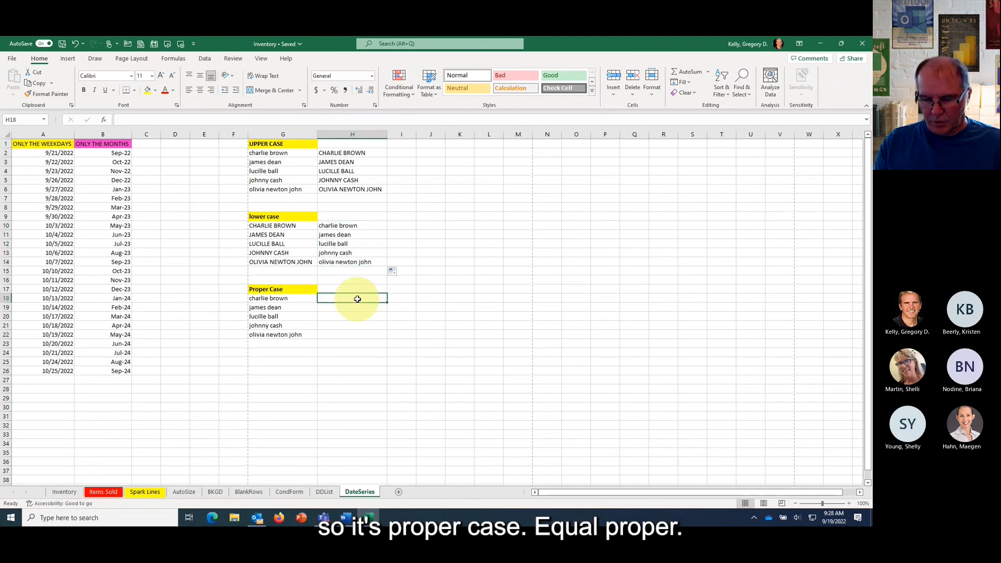
{"action": "type", "text": "=prop"}
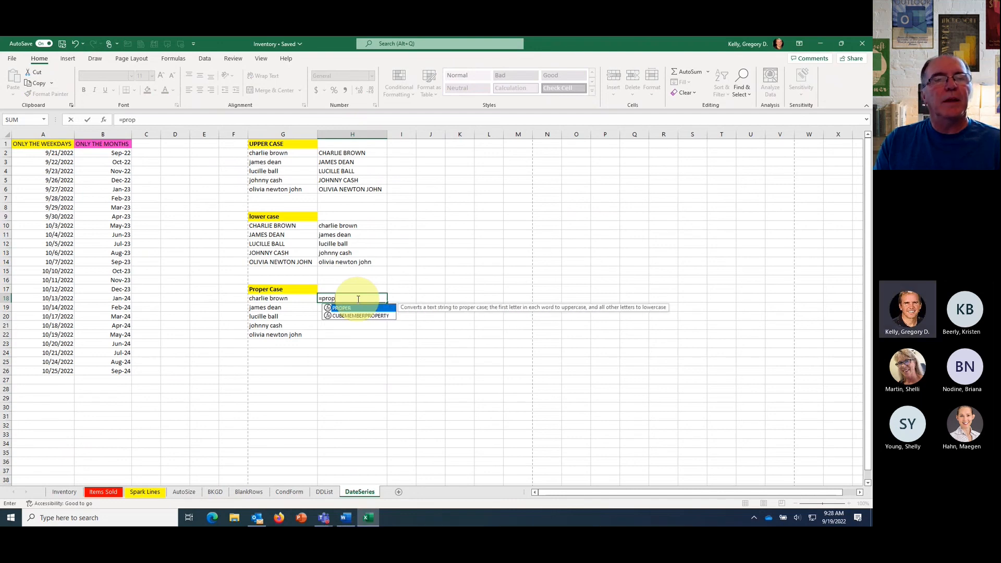
{"action": "key", "text": "Tab"}
{"action": "key", "text": "Left"}
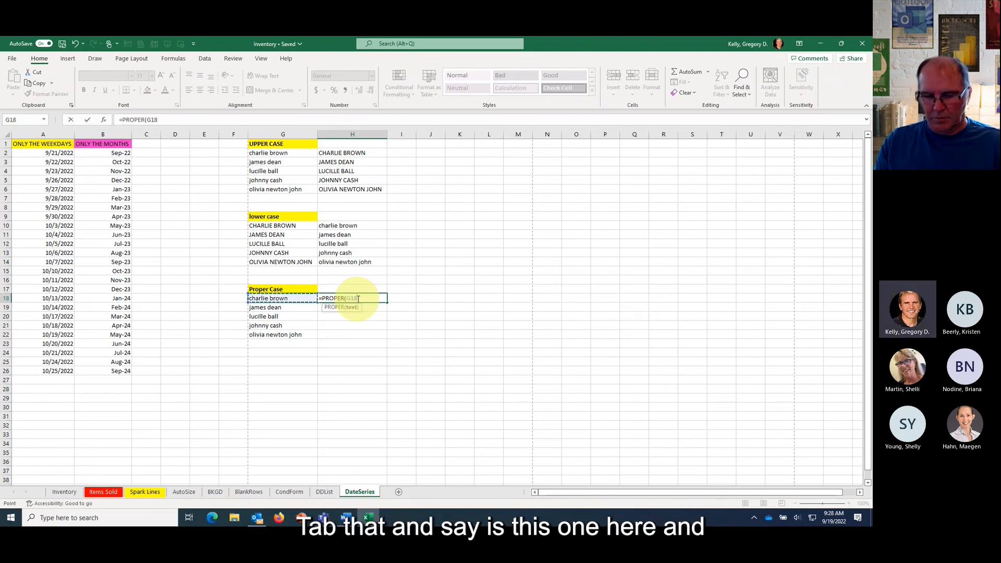
{"action": "key", "text": "Return"}
{"action": "key", "text": "Up"}
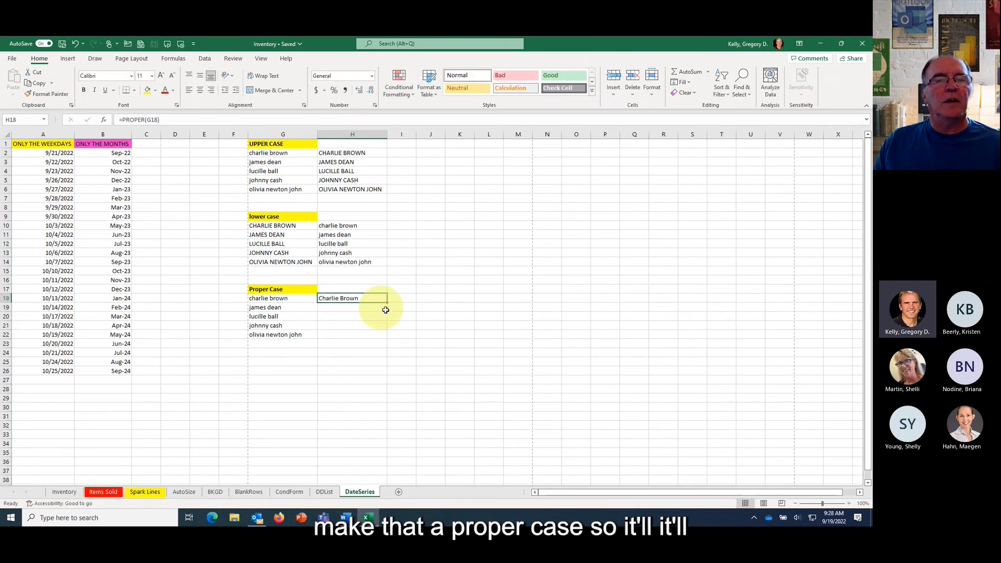
{"action": "left_click_drag", "start_coordinate": [387, 303], "coordinate": [389, 338]}
{"action": "left_click", "coordinate": [348, 372]}
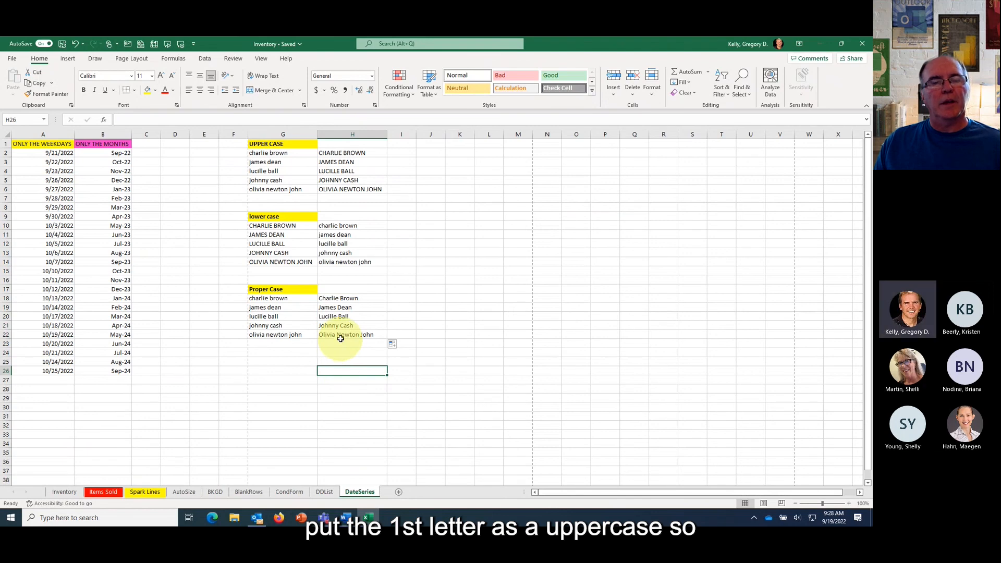